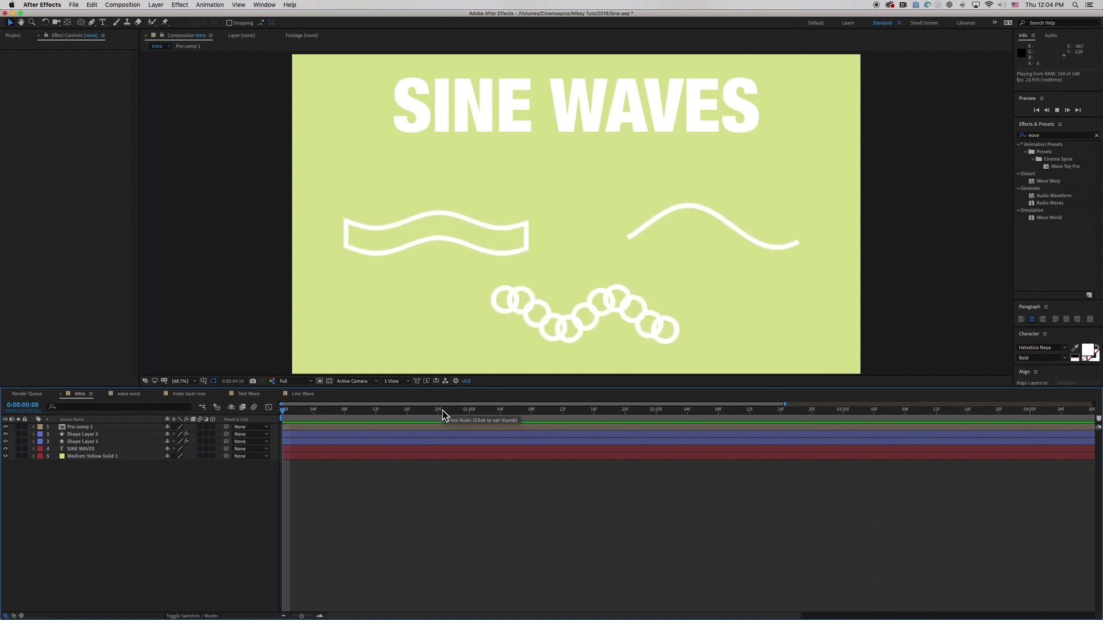
Stop the intro preview, open the wave warp composition and play its animation from the start
key(space)
drag(315, 412, 246, 412)
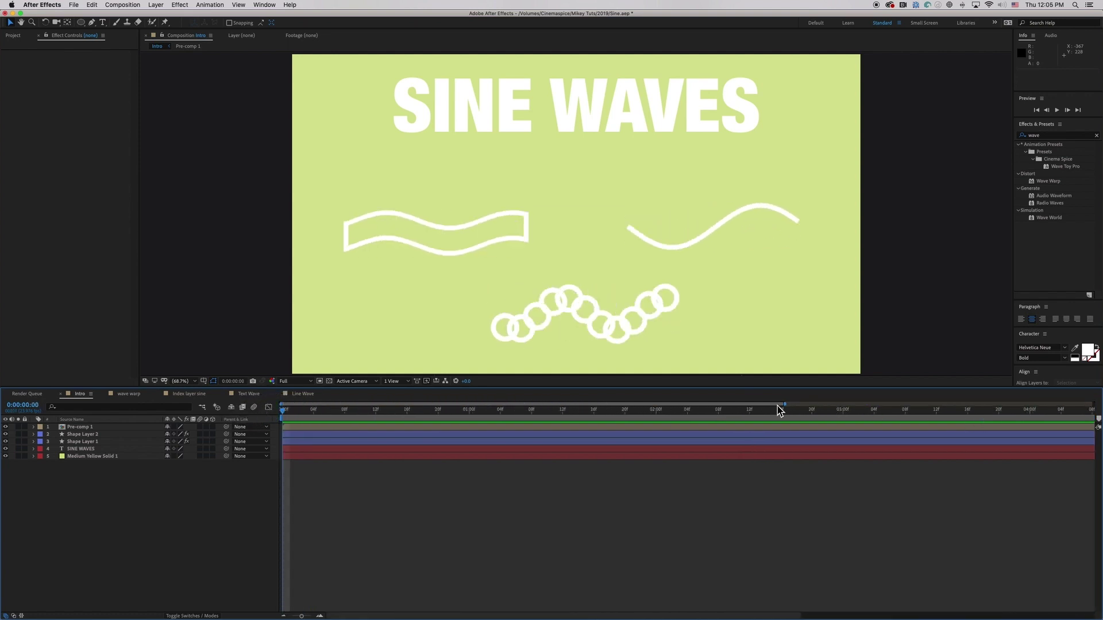
click(132, 396)
drag(369, 412, 264, 415)
click(416, 495)
key(space)
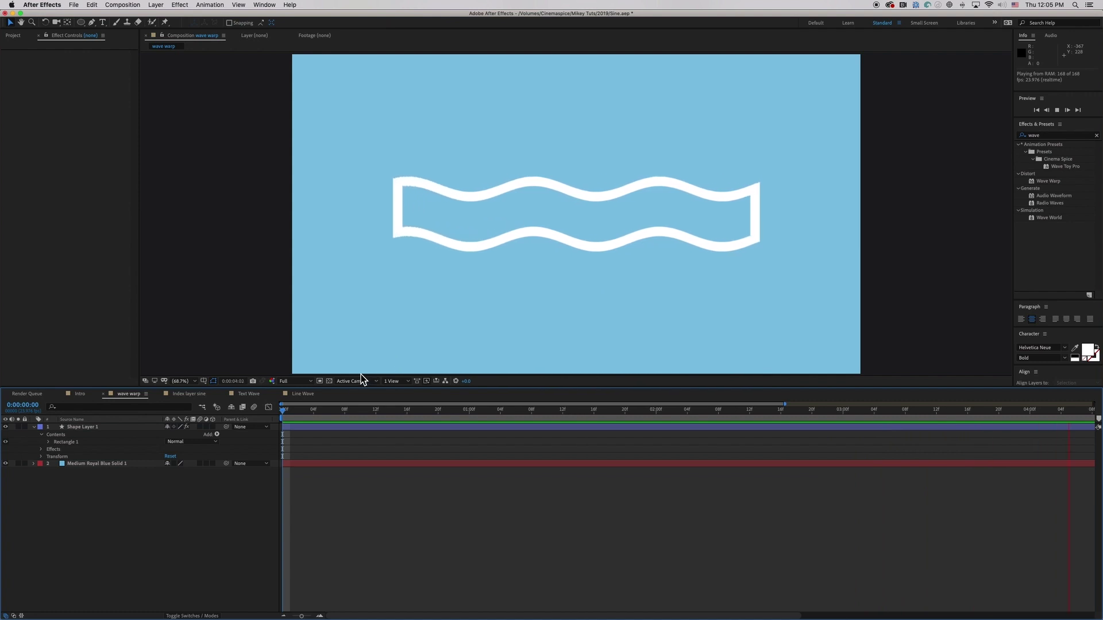
key(space)
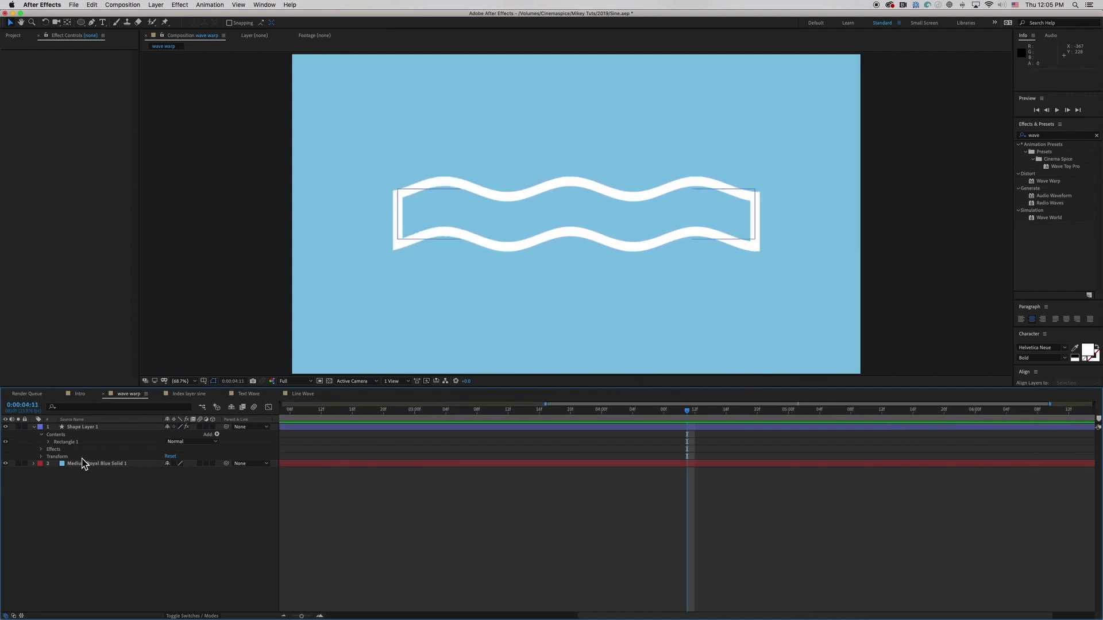
Hide the existing wavy Shape Layer 1 and draw a new outlined rectangle about 1065 by 220 px near the composition's centre
click(34, 428)
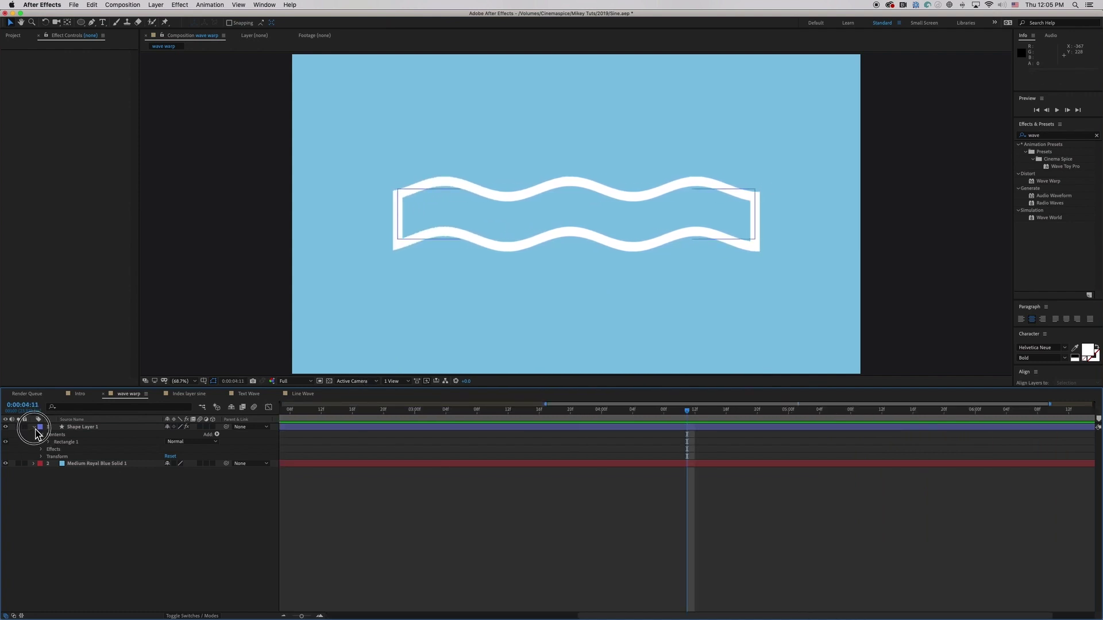
click(6, 427)
drag(83, 23, 98, 26)
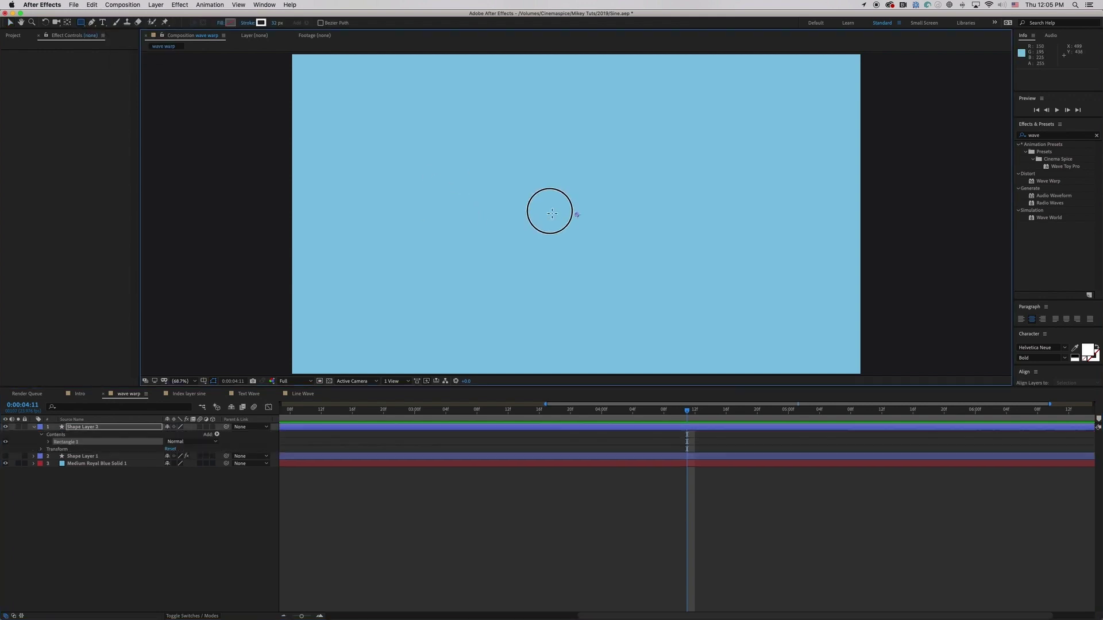
drag(552, 210, 767, 255)
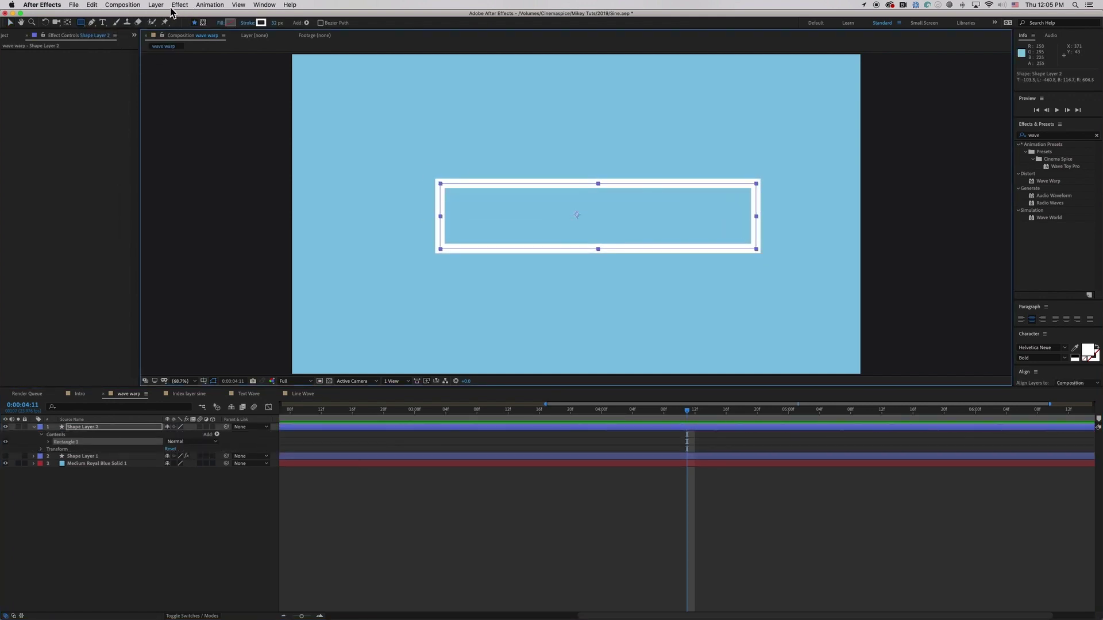
Apply the Wave Warp distort effect to the new rectangle layer and preview its motion
click(179, 5)
mouse_move(214, 130)
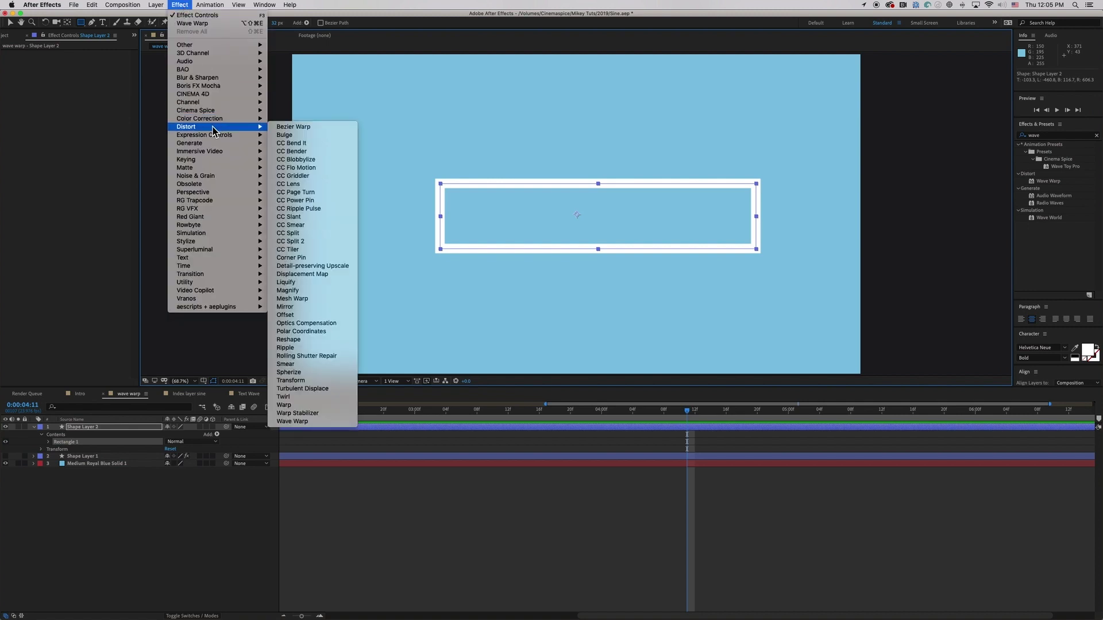
click(319, 422)
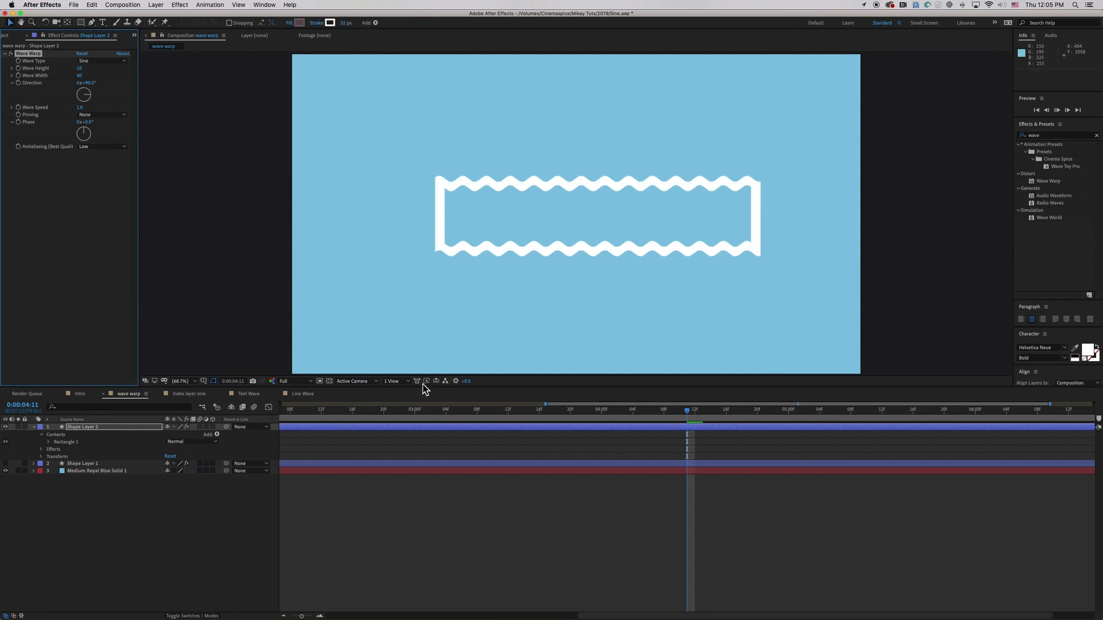
key(space)
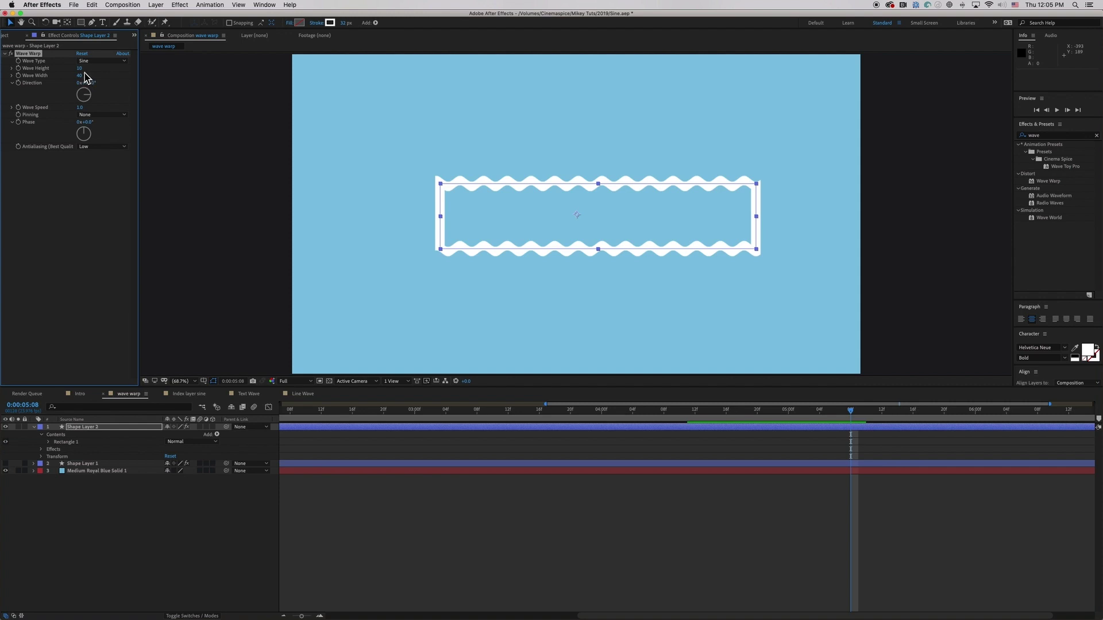
Try a much larger Wave Height on the rectangle's Wave Warp, finishing at a height of 20
drag(80, 68, 136, 81)
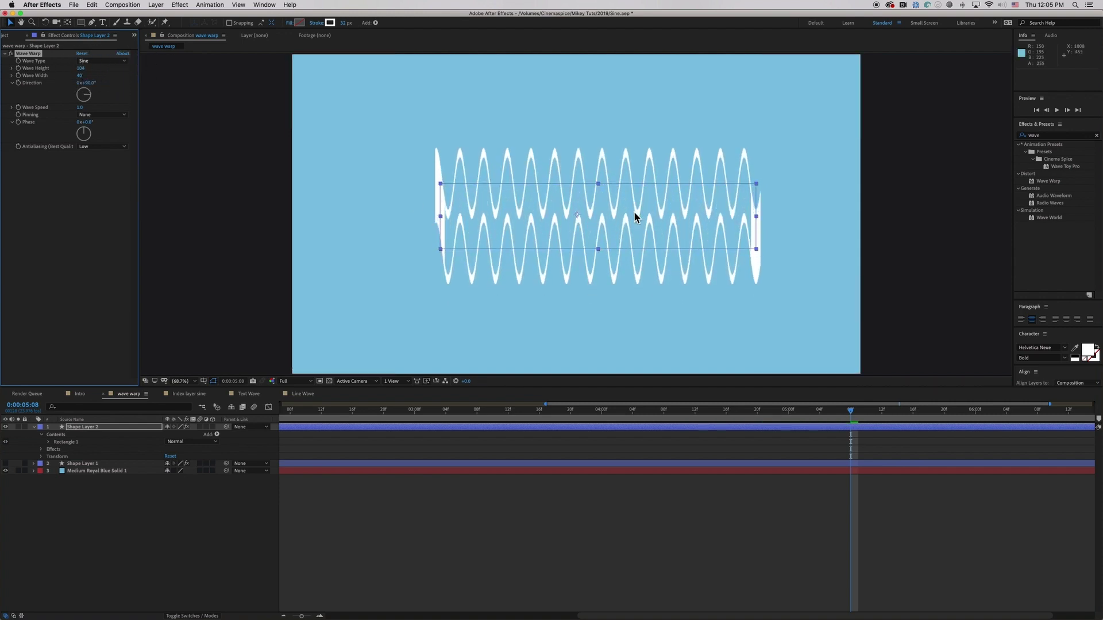
click(440, 197)
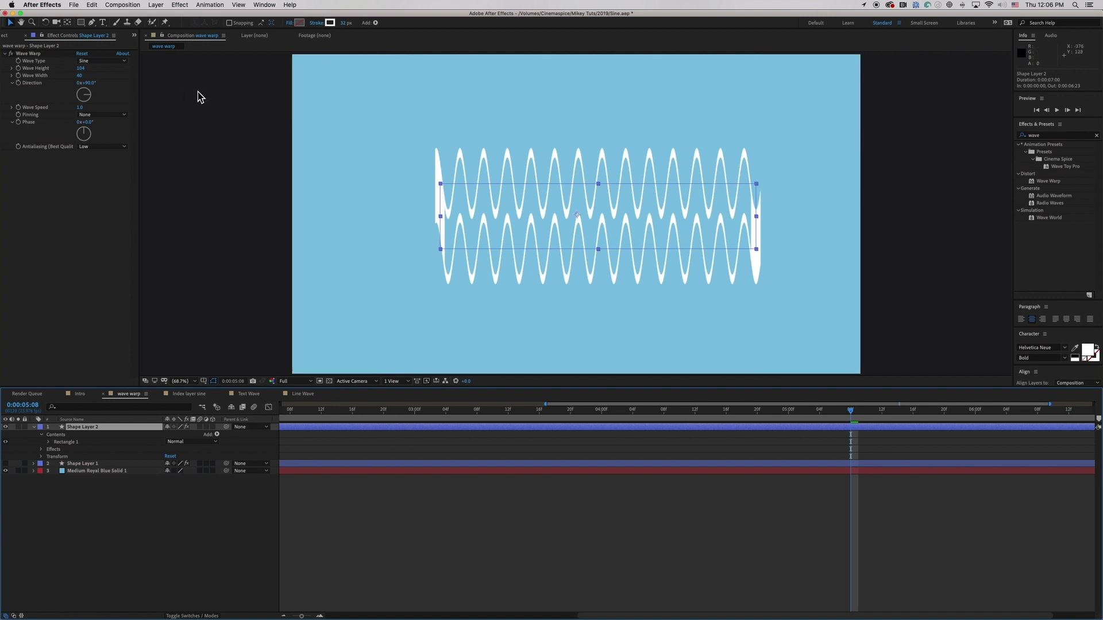
mouse_move(81, 68)
mouse_down()
mouse_move(46, 69)
mouse_move(74, 70)
mouse_move(54, 68)
mouse_move(65, 73)
mouse_up()
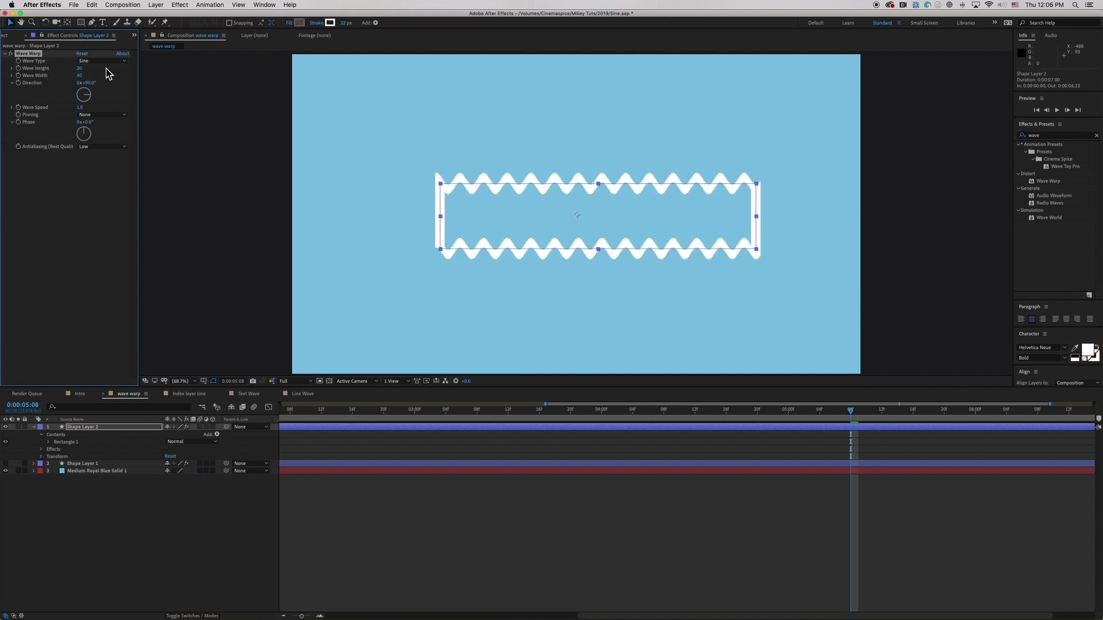
Try the Square wave type on the Wave Warp effect and settle on Triangle
click(105, 61)
click(104, 78)
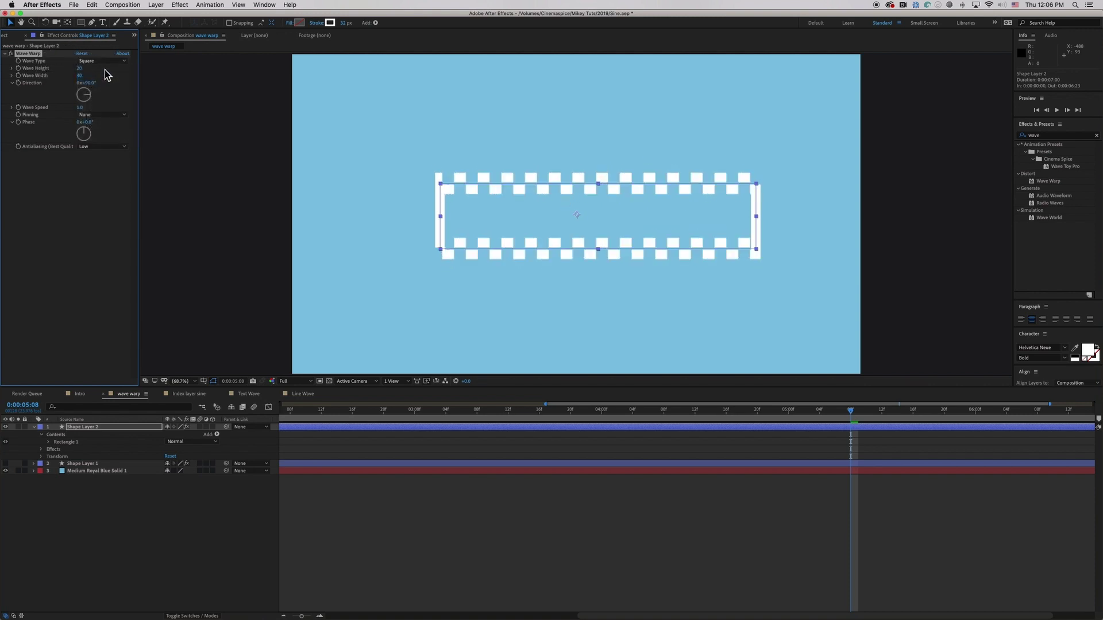
click(109, 62)
click(109, 87)
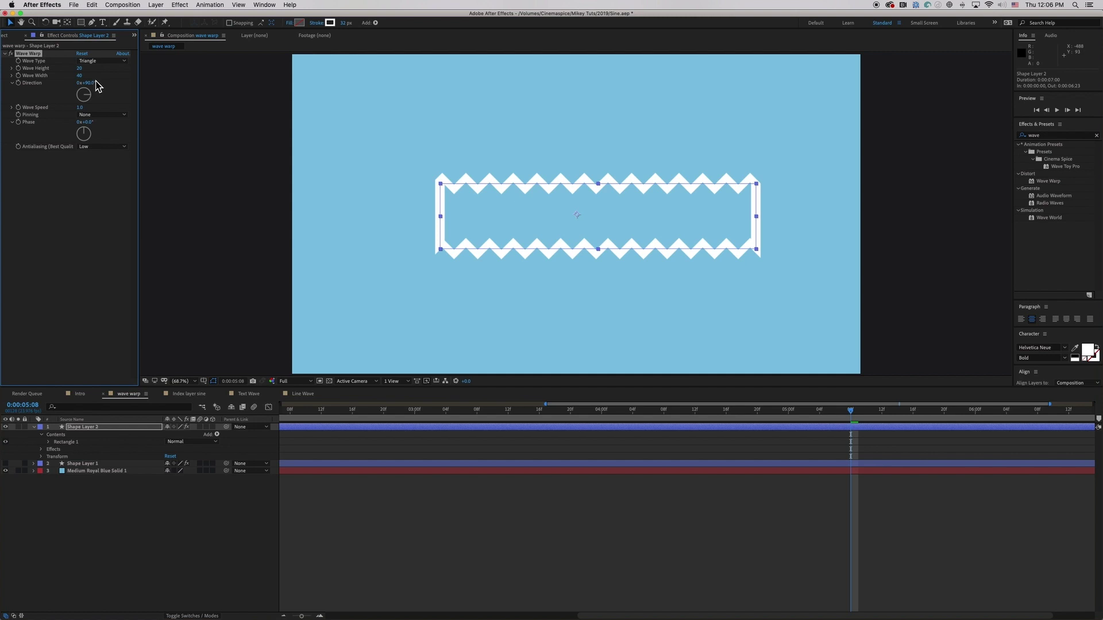
Turn the Wave Warp direction to a diagonal angle of about 135° and preview the result
drag(92, 84, 117, 92)
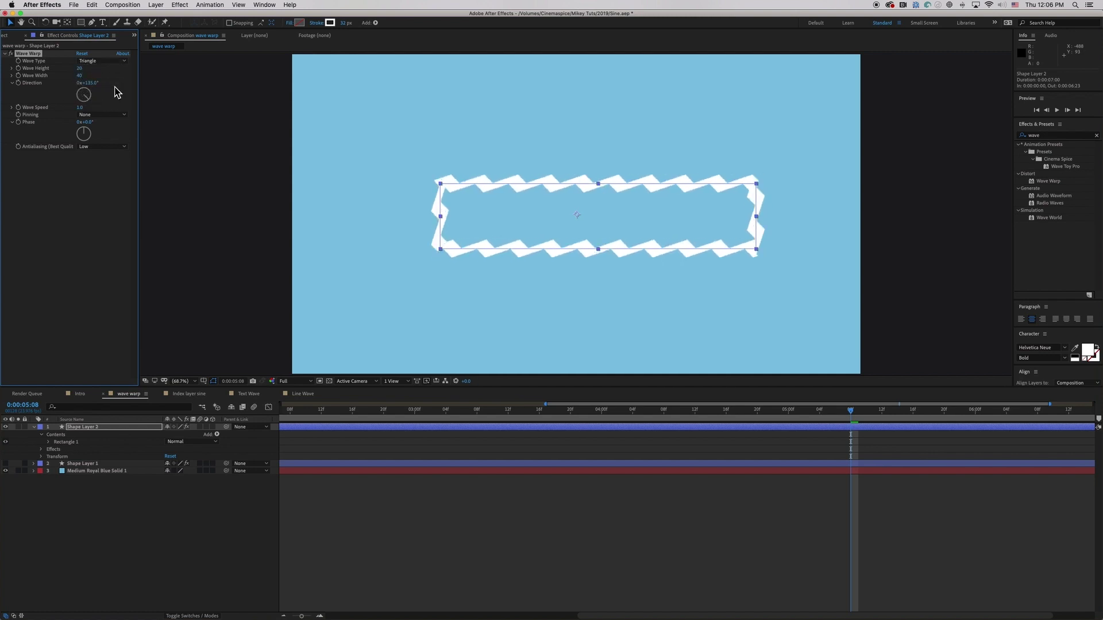
key(space)
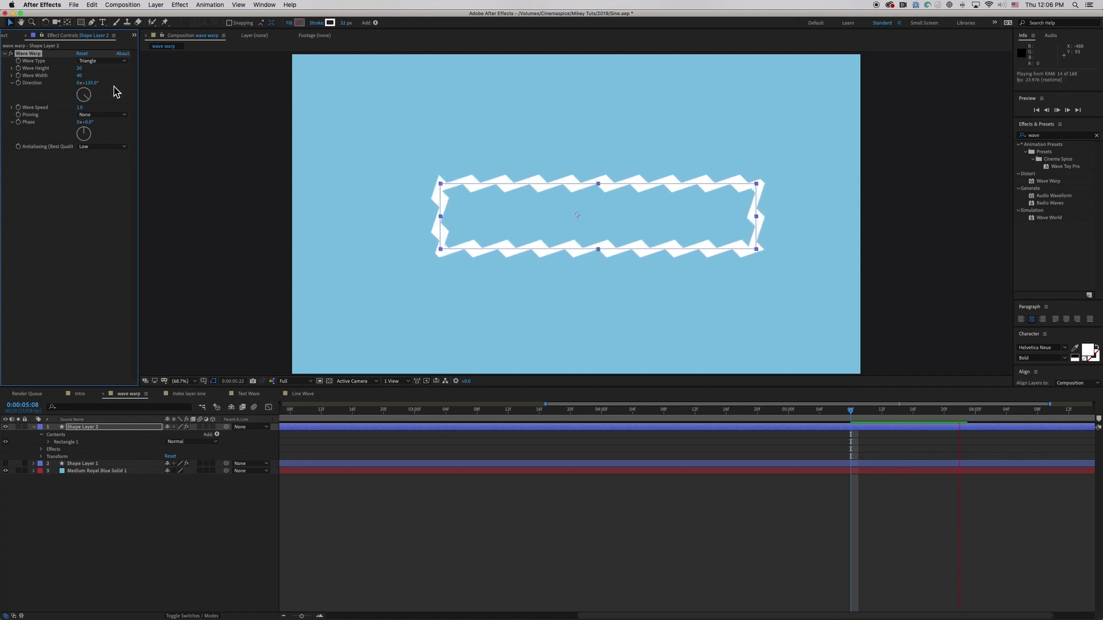
key(space)
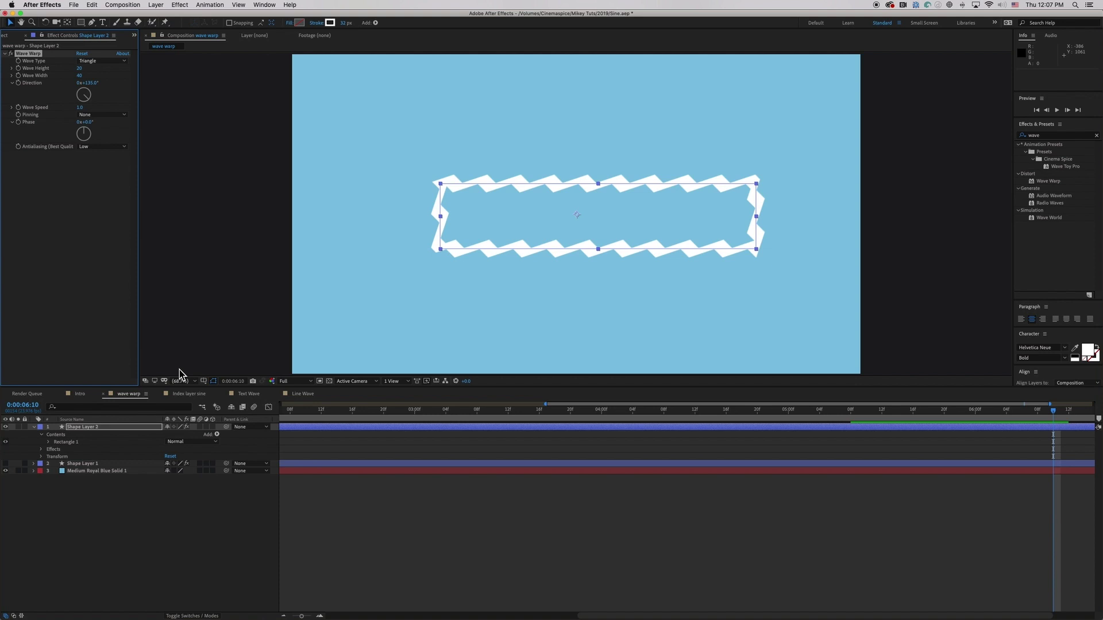
Open the Index layer sine composition and preview its chain of circles from the start
click(181, 394)
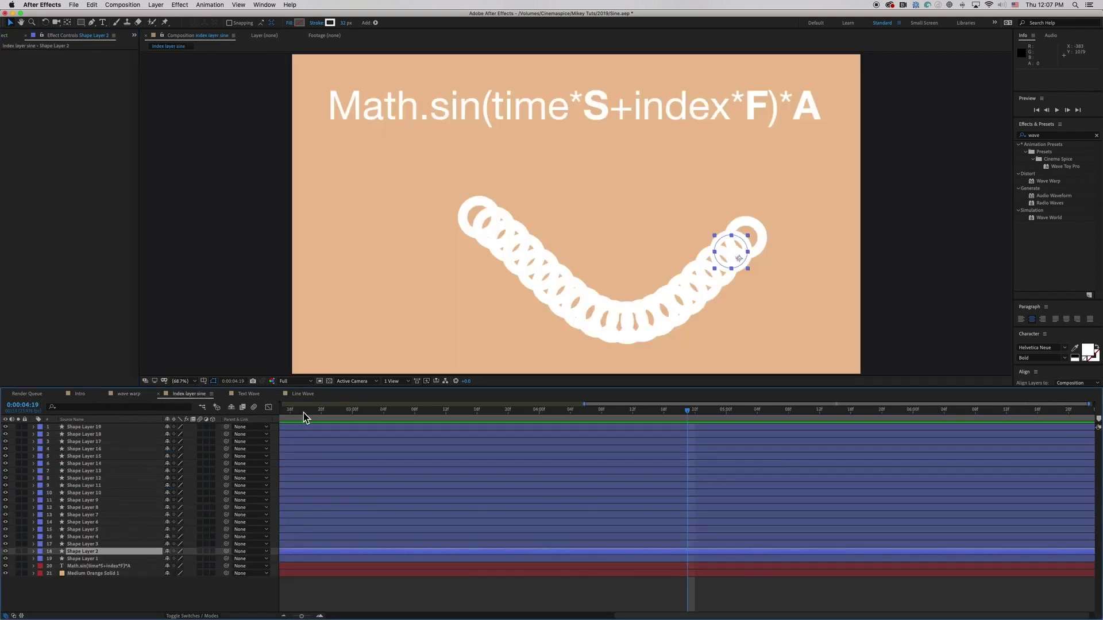
key(Home)
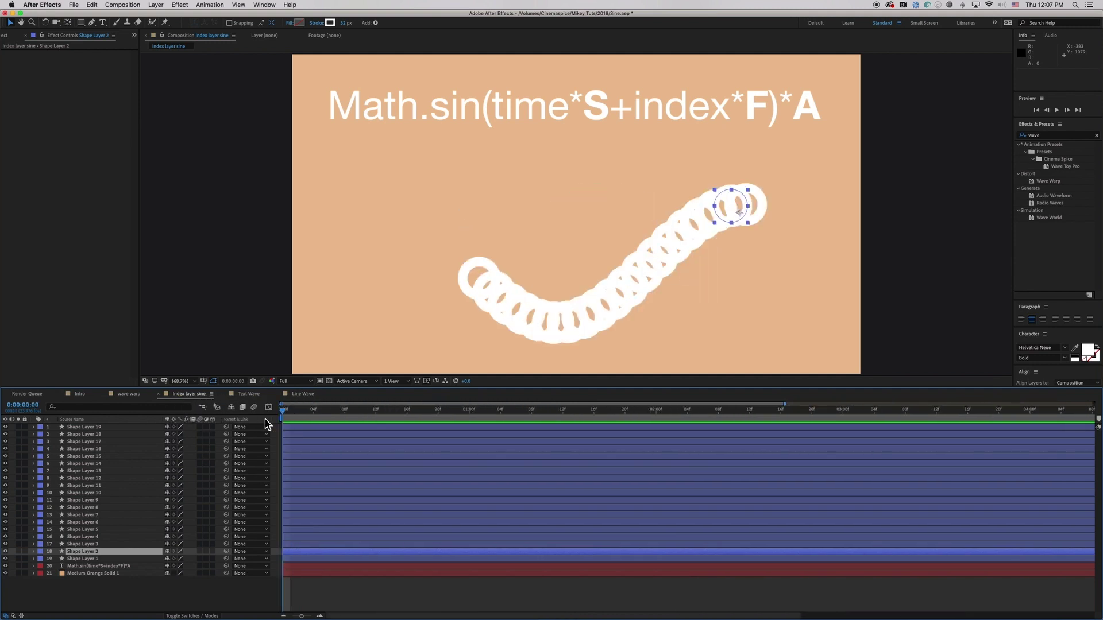
key(space)
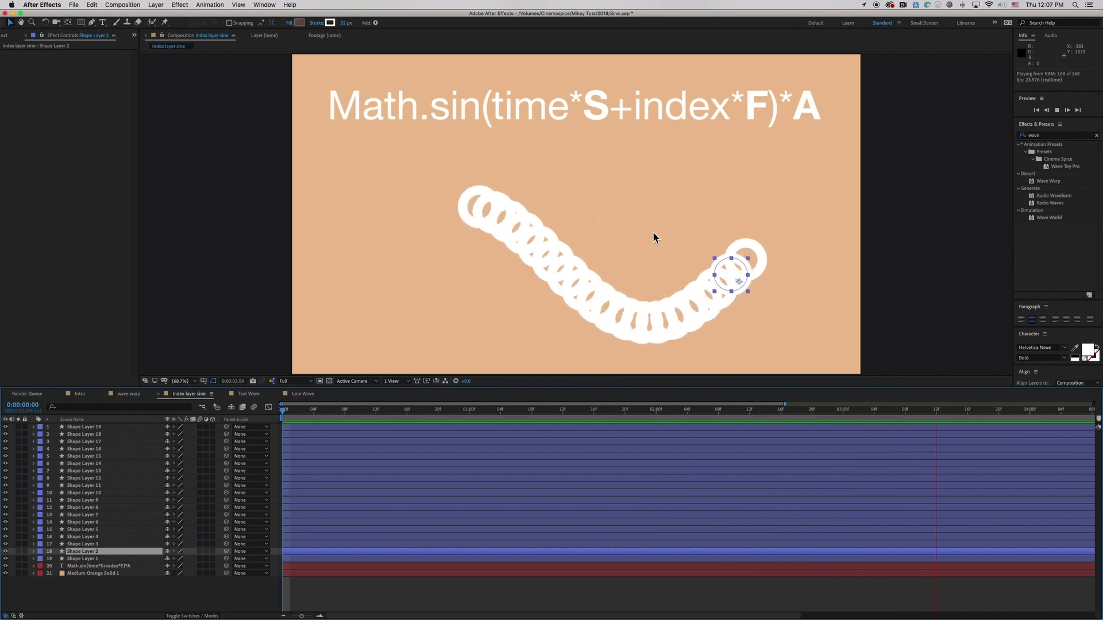
key(space)
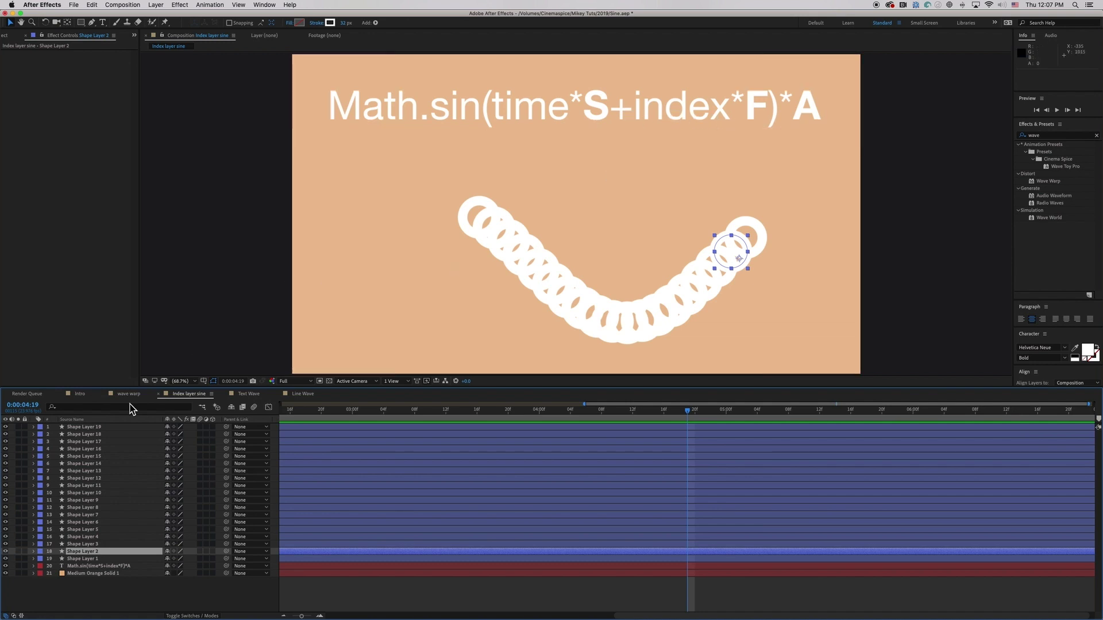
Delete all the circle shape layers from Shape Layer 1 to Shape Layer 19, keeping the formula text and orange background
click(88, 429)
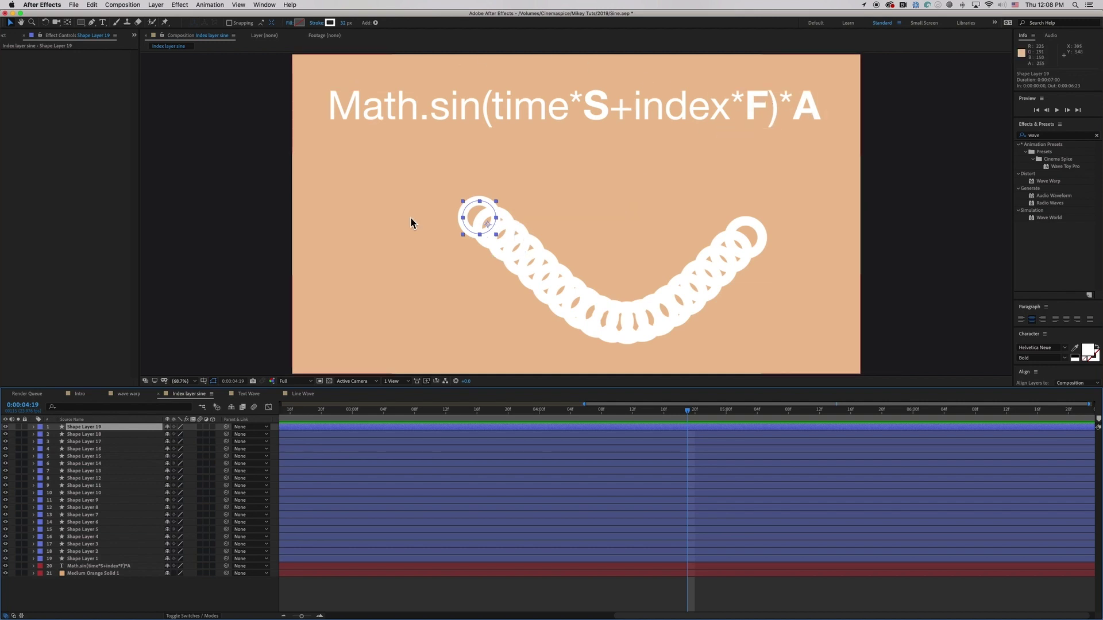
click(92, 551)
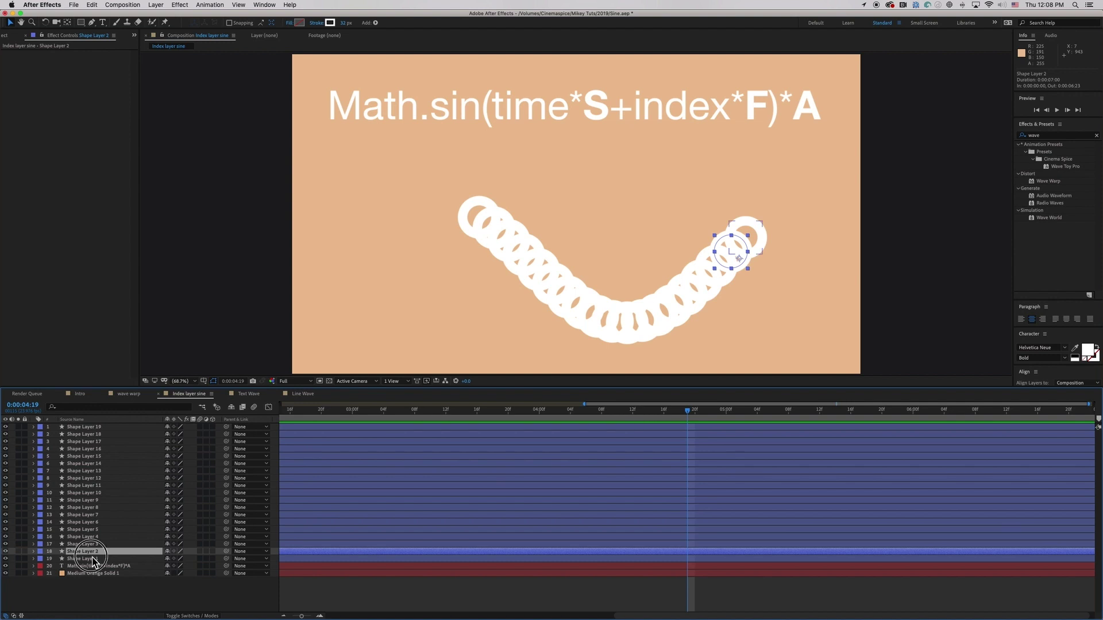
click(95, 558)
shift+click(92, 435)
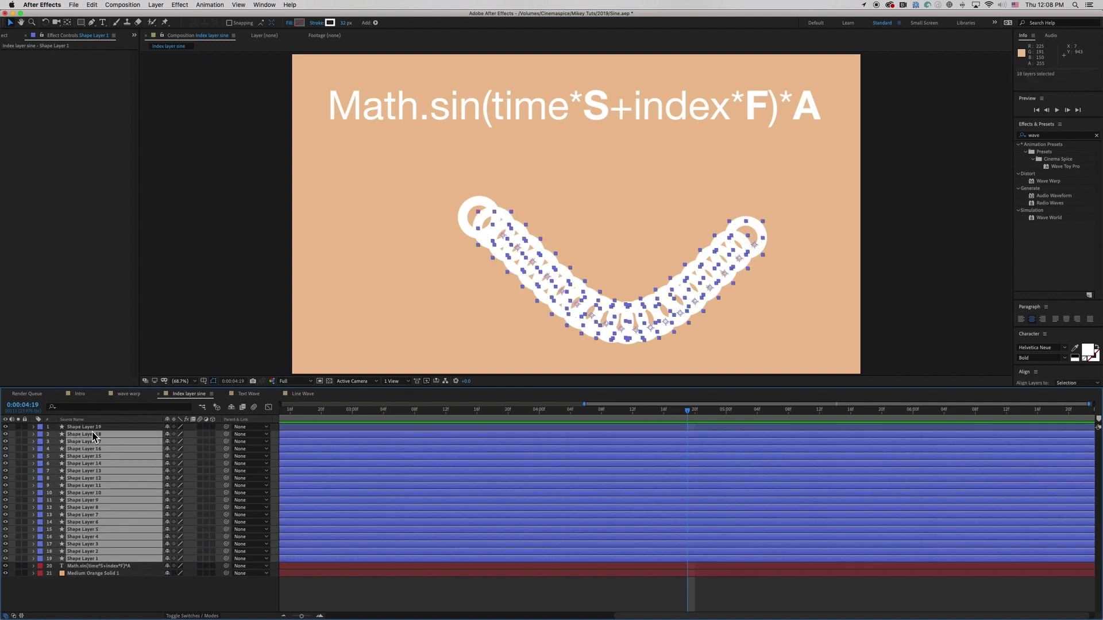
key(Delete)
click(91, 428)
key(Delete)
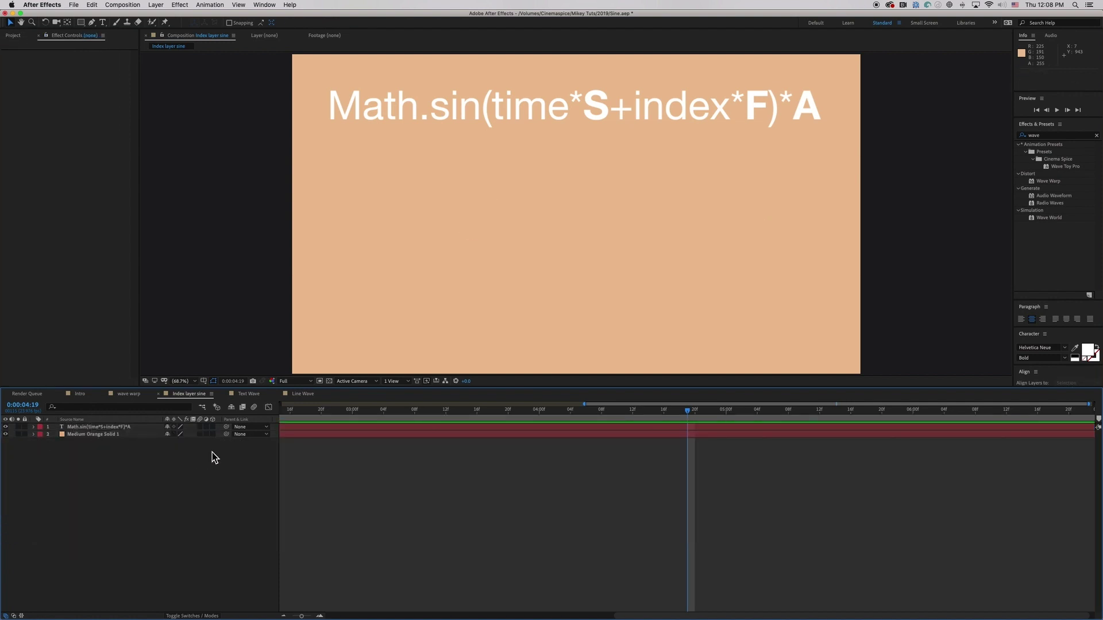
Draw a small outlined circle about 90 px across with the Ellipse tool, below the formula and slightly left of centre
key(q)
key(q)
key(q)
mouse_move(424, 257)
mouse_down()
mouse_move(450, 282)
mouse_move(503, 260)
mouse_move(532, 263)
mouse_up()
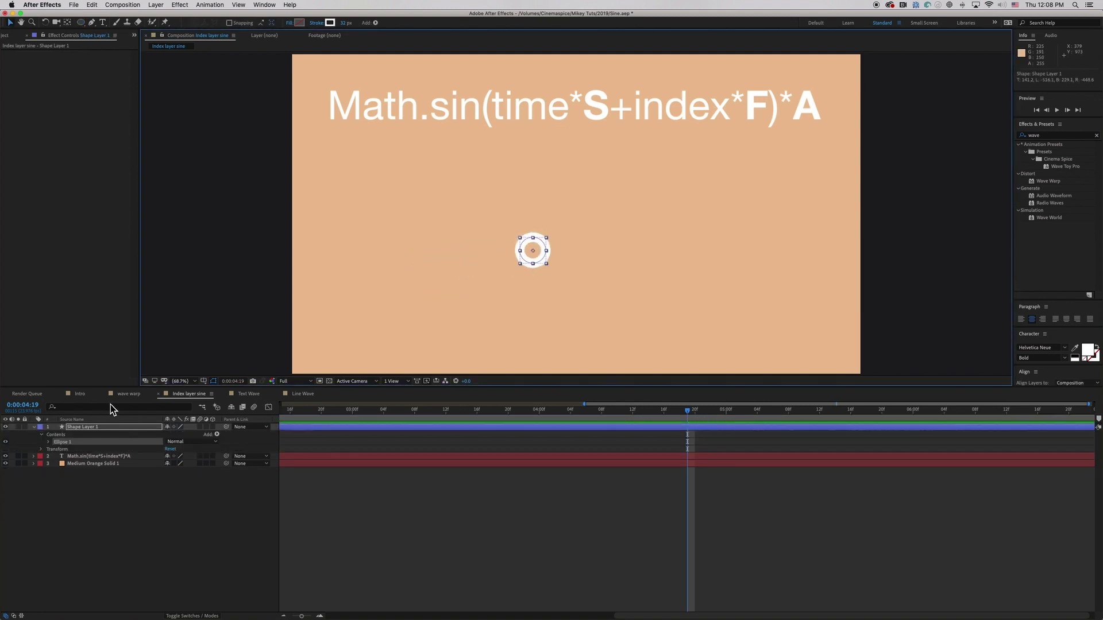
Reveal the circle layer's Position, add an expression to it and enlarge the expression editor
key(p)
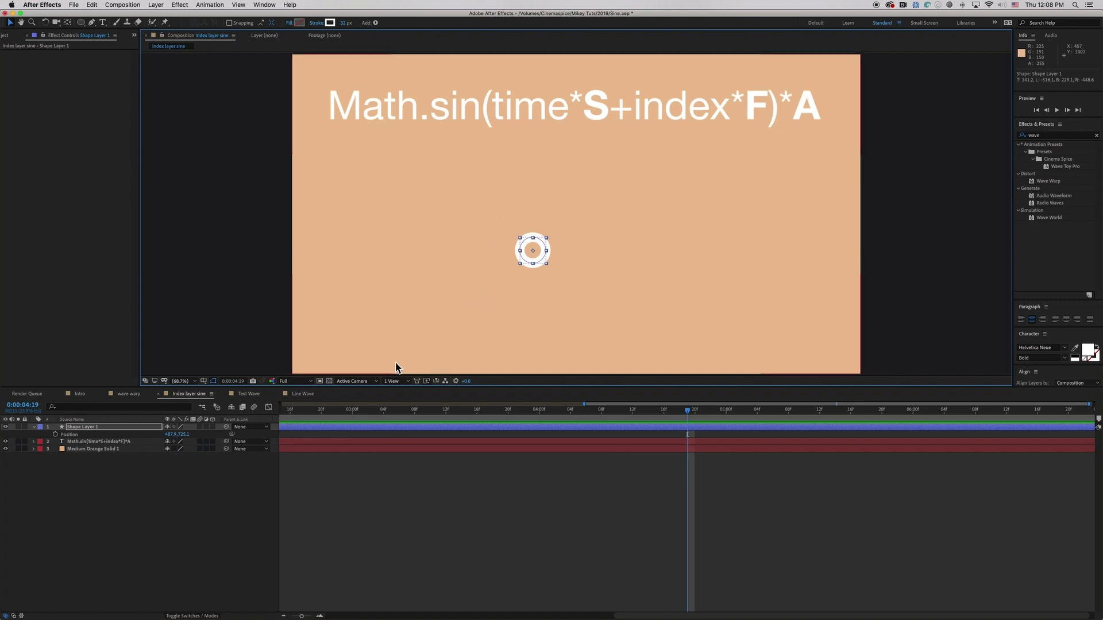
alt+click(56, 435)
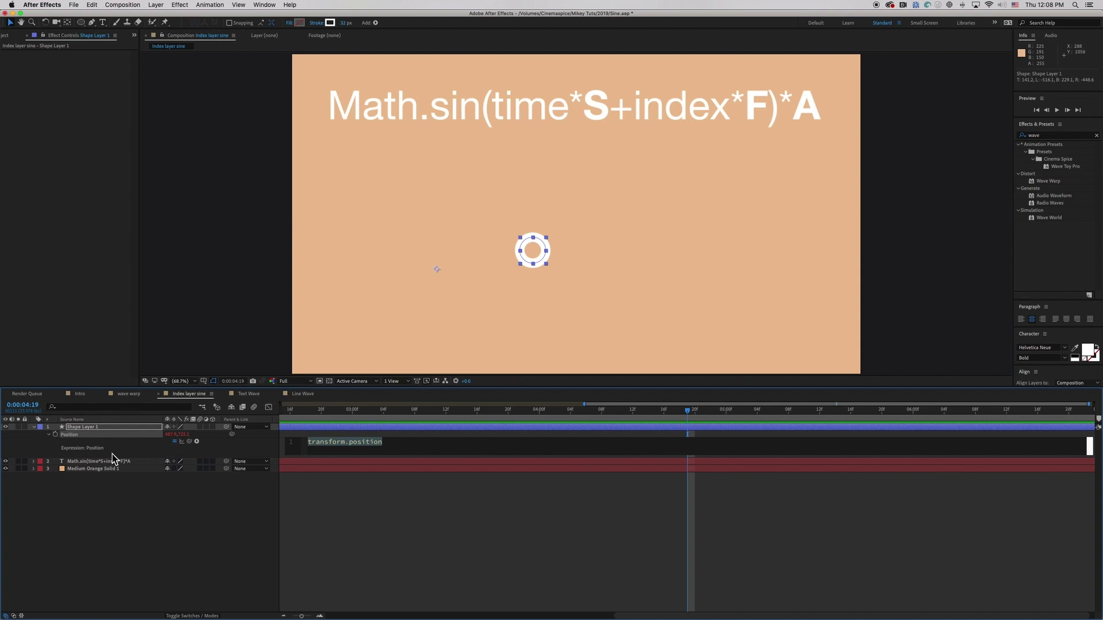
drag(410, 459, 406, 510)
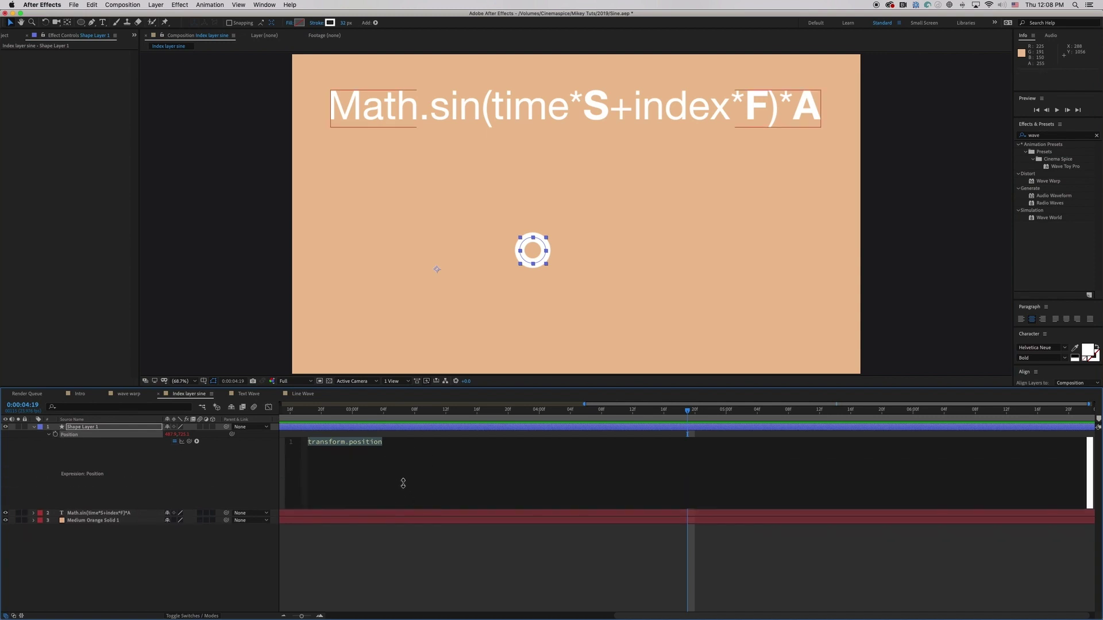
click(403, 482)
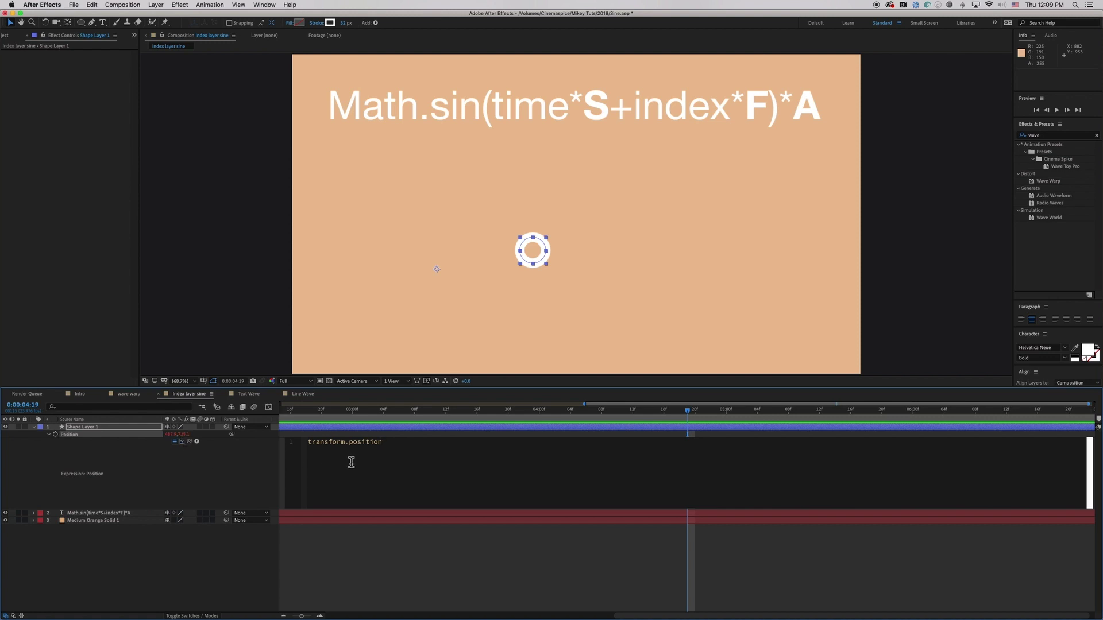
Replace the default Position expression with value+[x,y], apply it and reopen it for editing
click(413, 470)
key(Return)
key(Return)
key(Return)
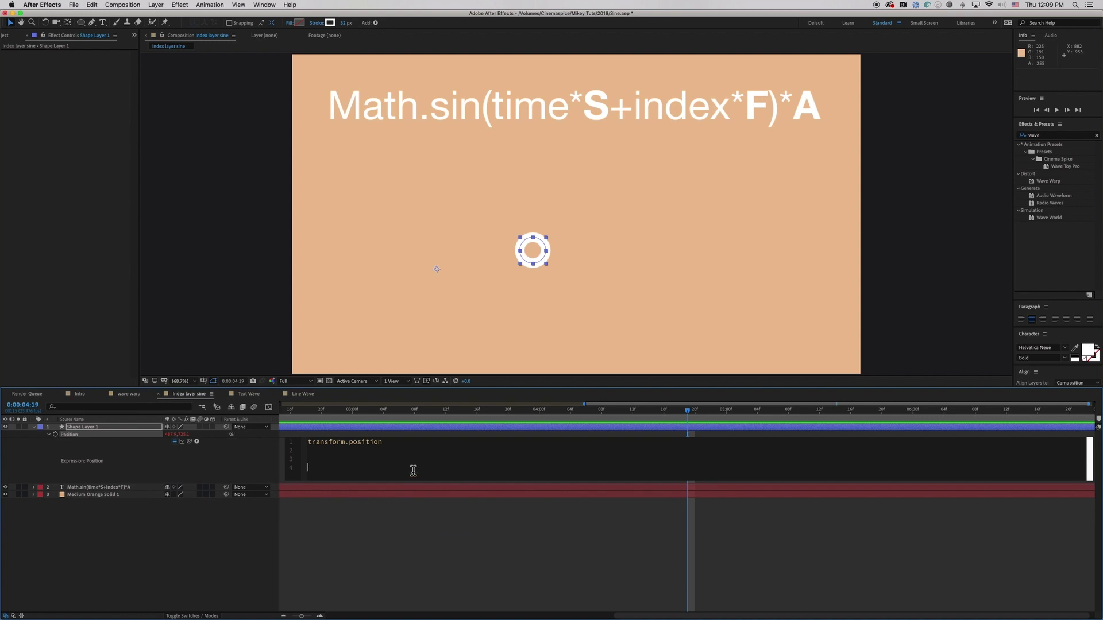
key(super+a)
key(BackSpace)
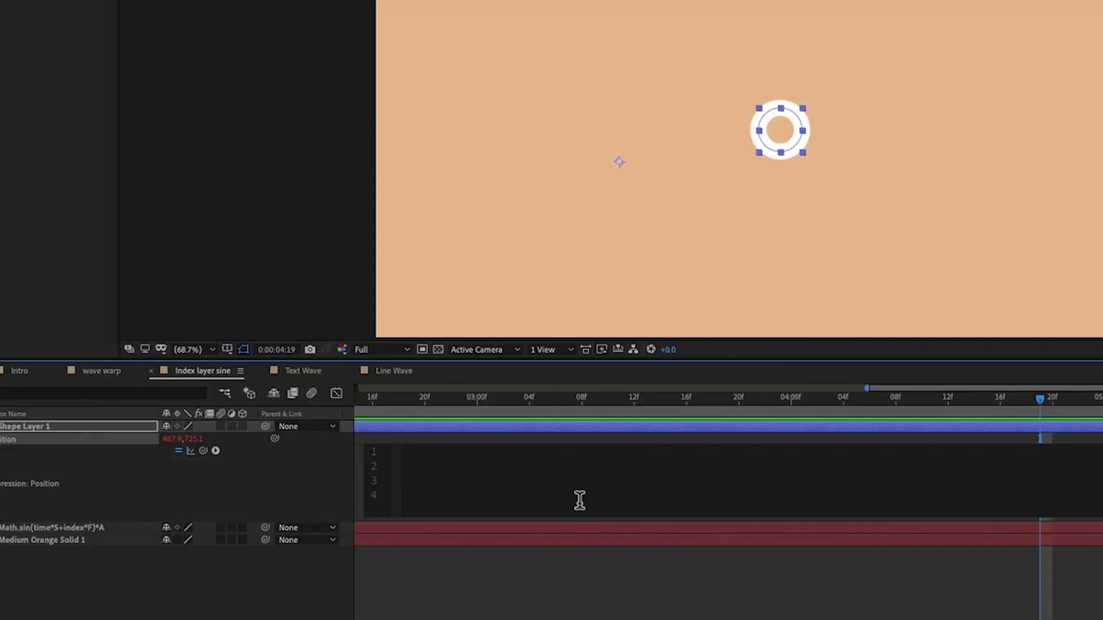
text(value+[x,y)
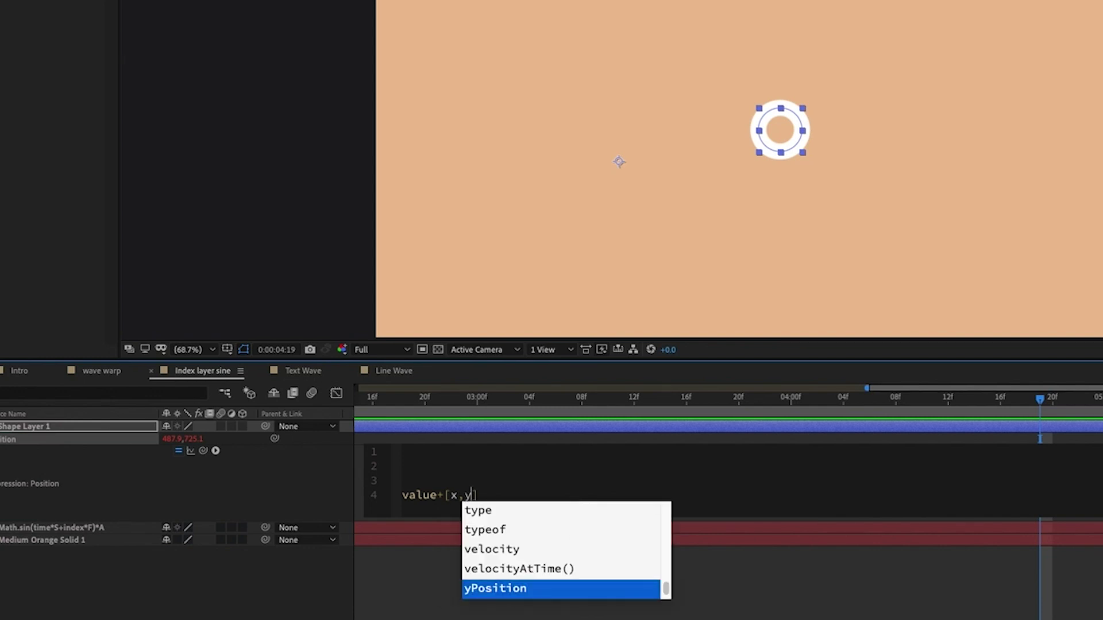
click(231, 475)
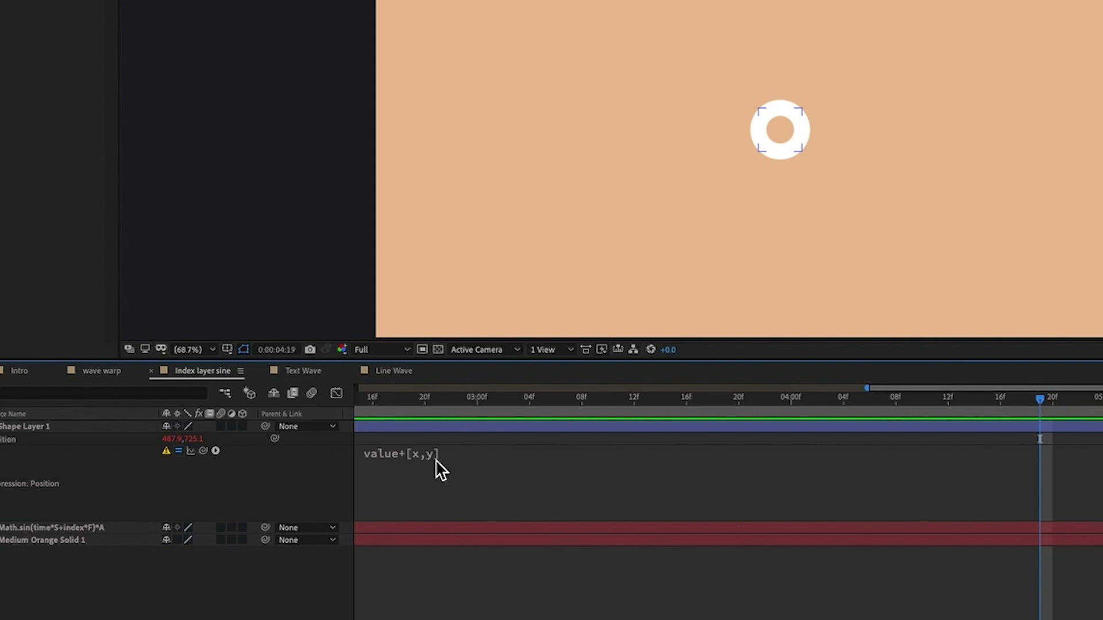
click(451, 463)
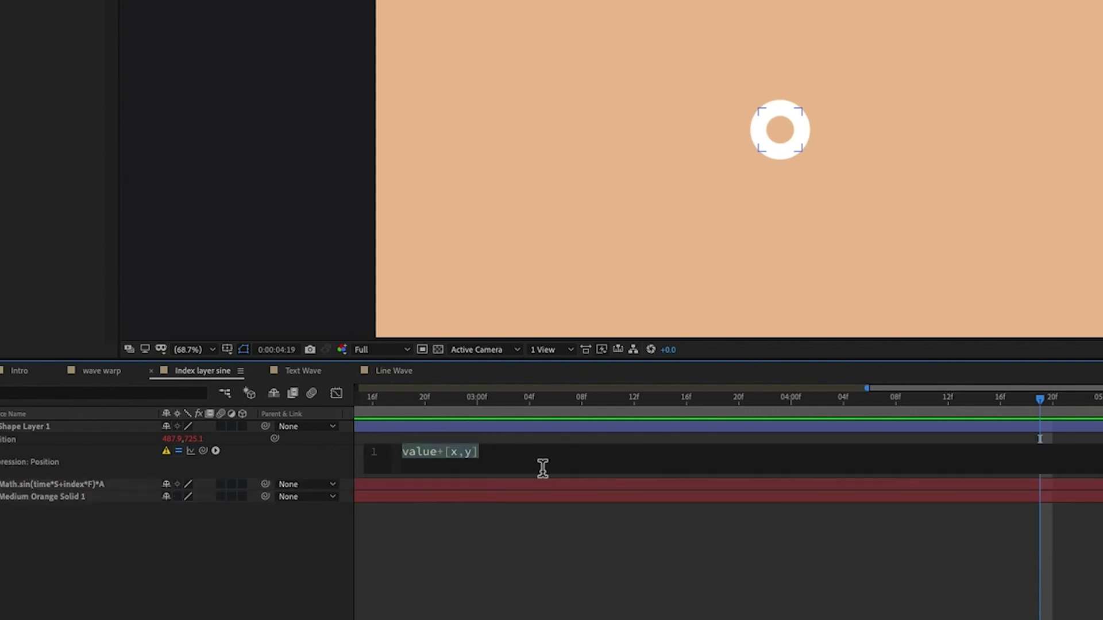
Insert blank lines above value+[x,y] in the Position expression and define x=index*100; on the first line
key(Home)
key(Return)
key(Return)
key(Return)
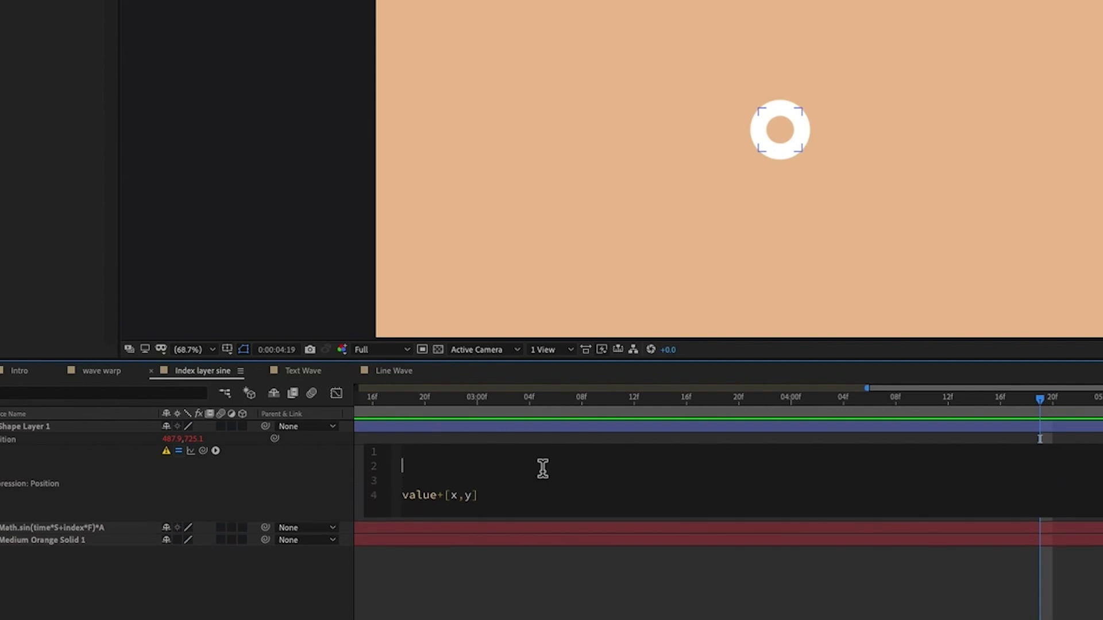
key(Up)
text(x)
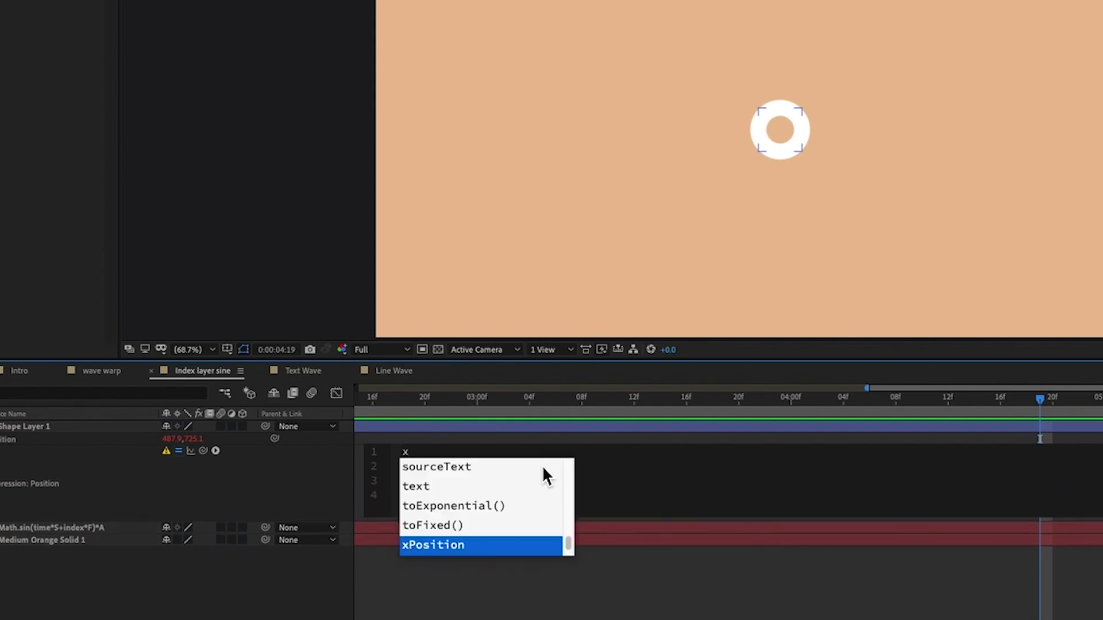
text(=)
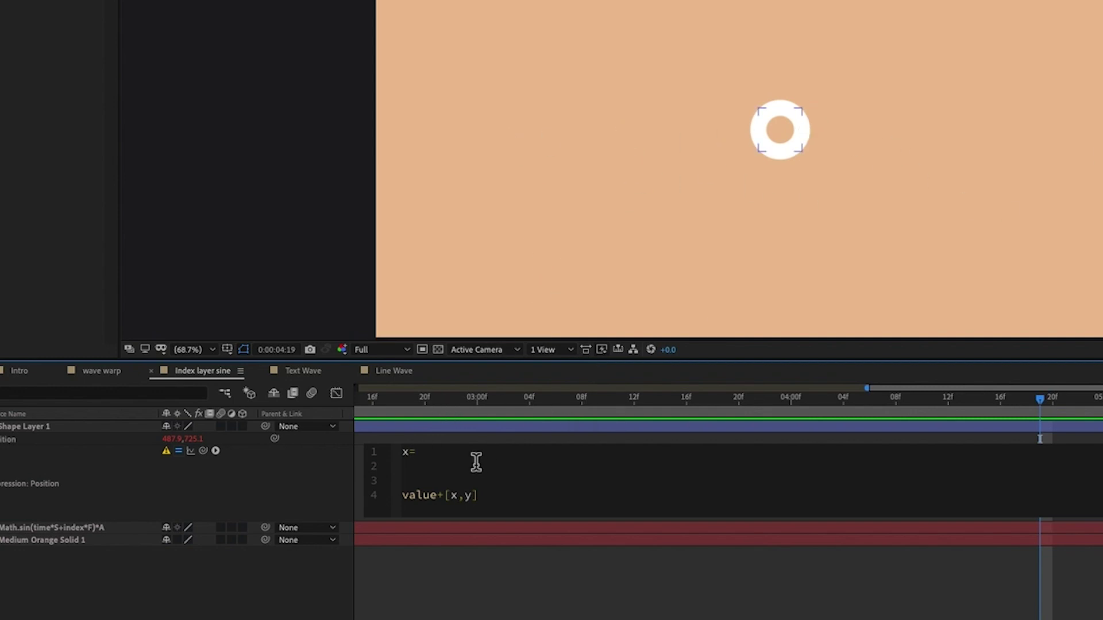
click(447, 460)
text(index)
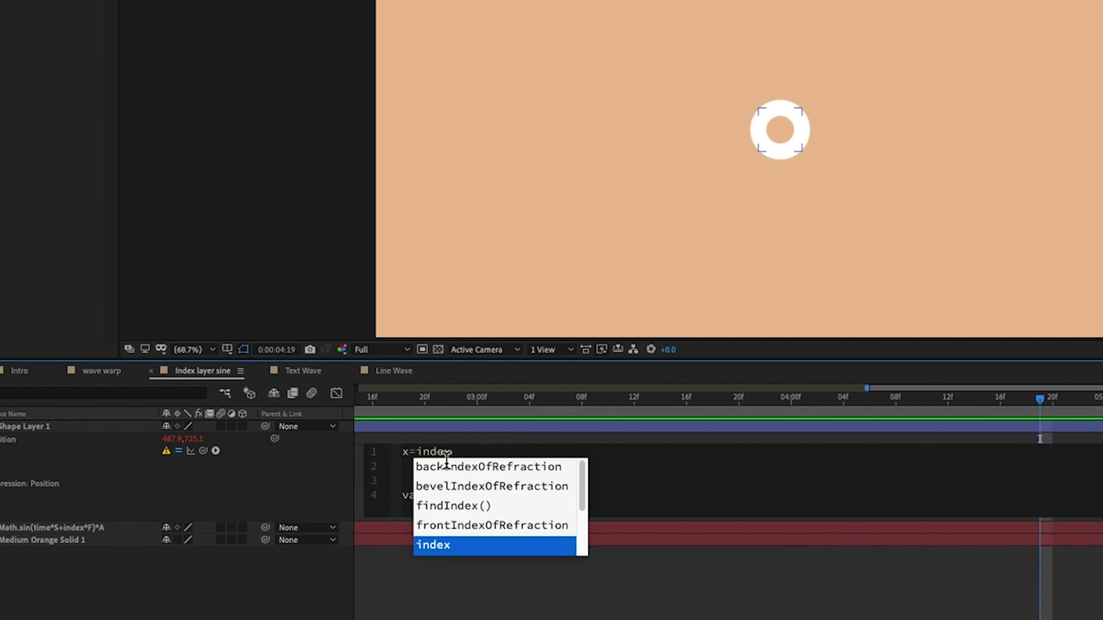
text(*)
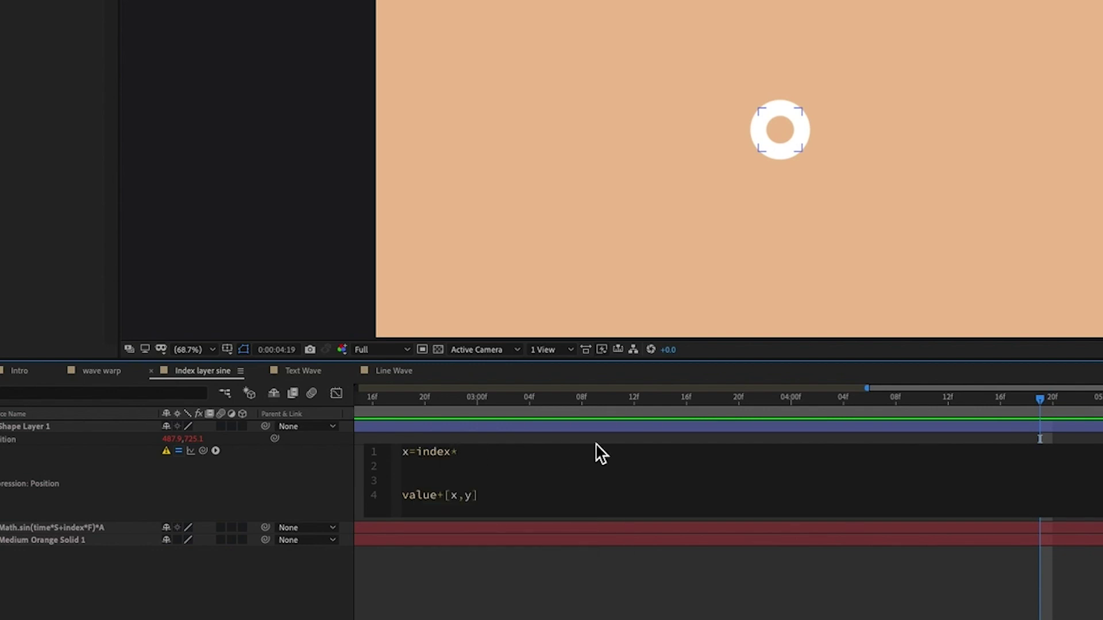
text(100;)
Add a second line y=Math.sin(time*5+index)*100; to the Position expression and apply it
key(Return)
text(y)
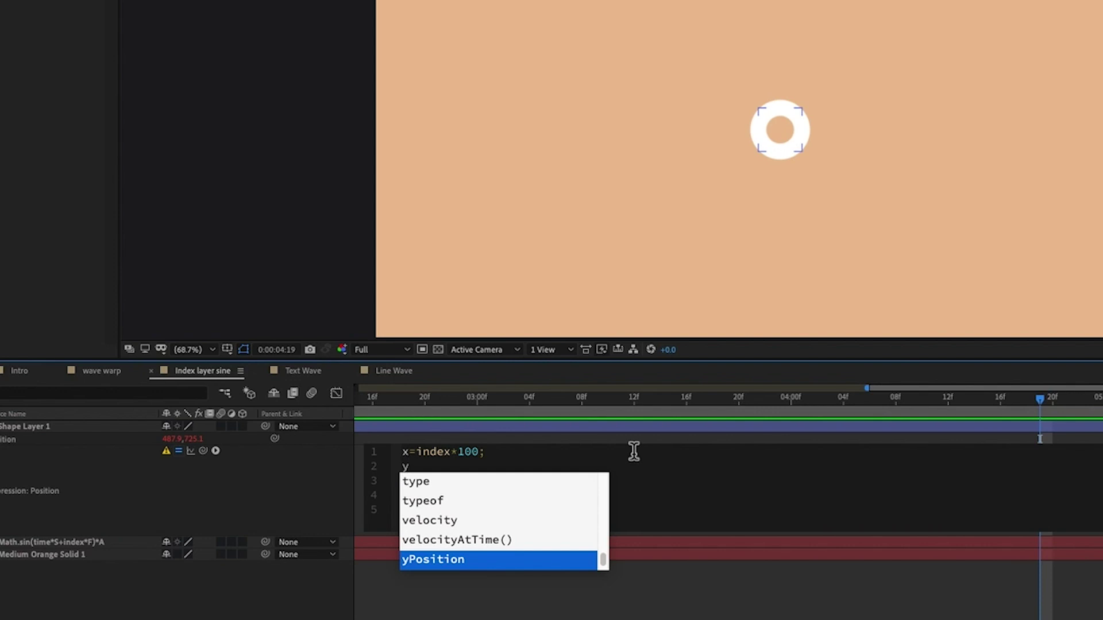
text(=)
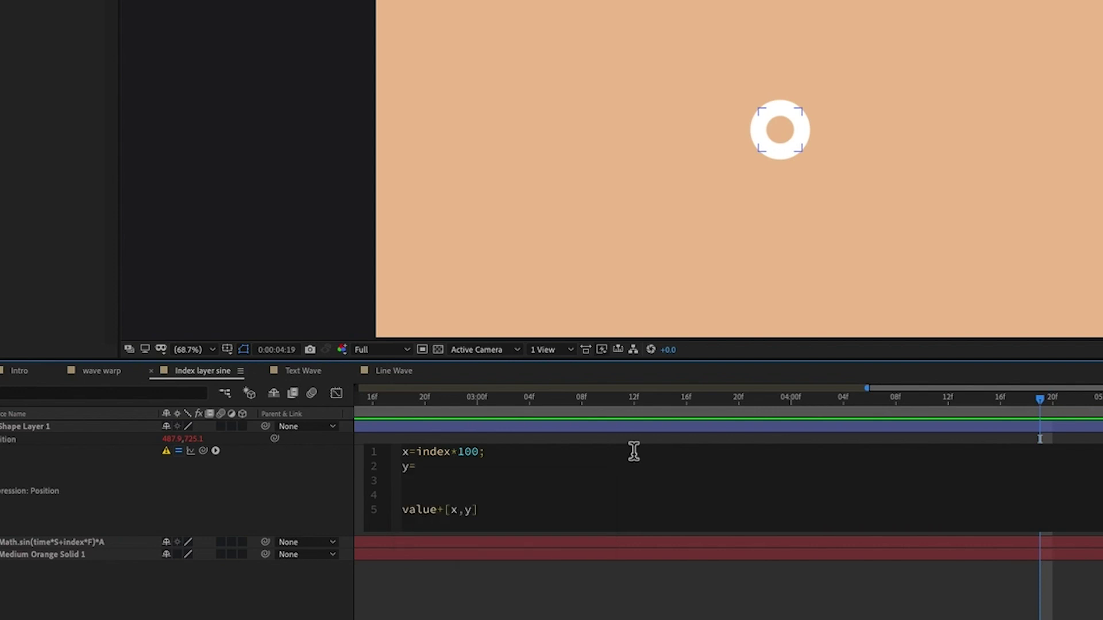
text(Math.sin)
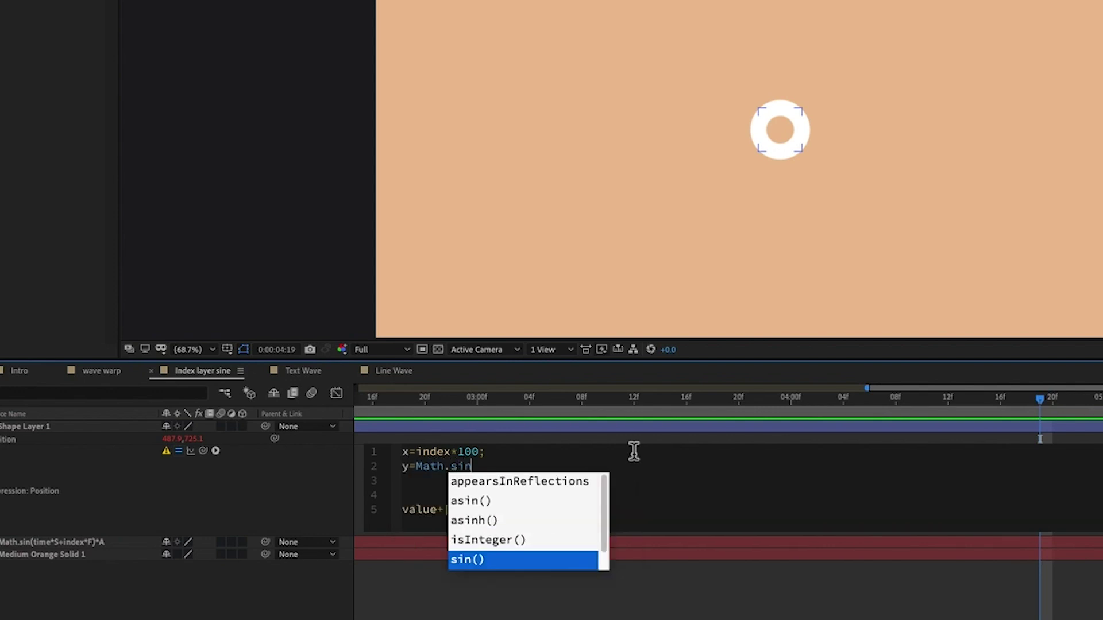
key(Return)
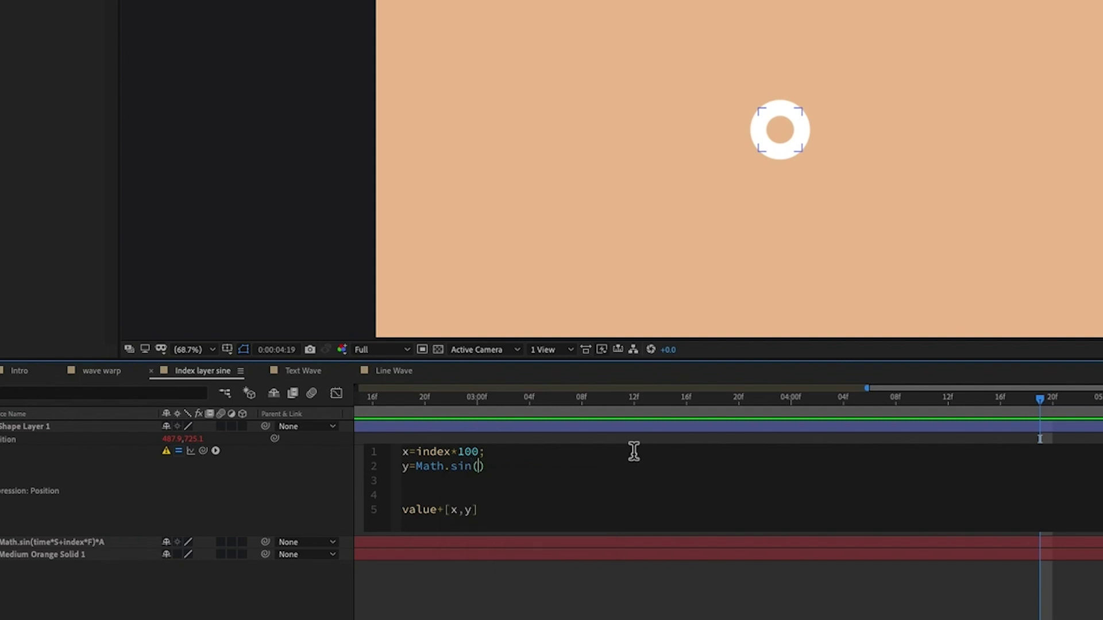
text(time)
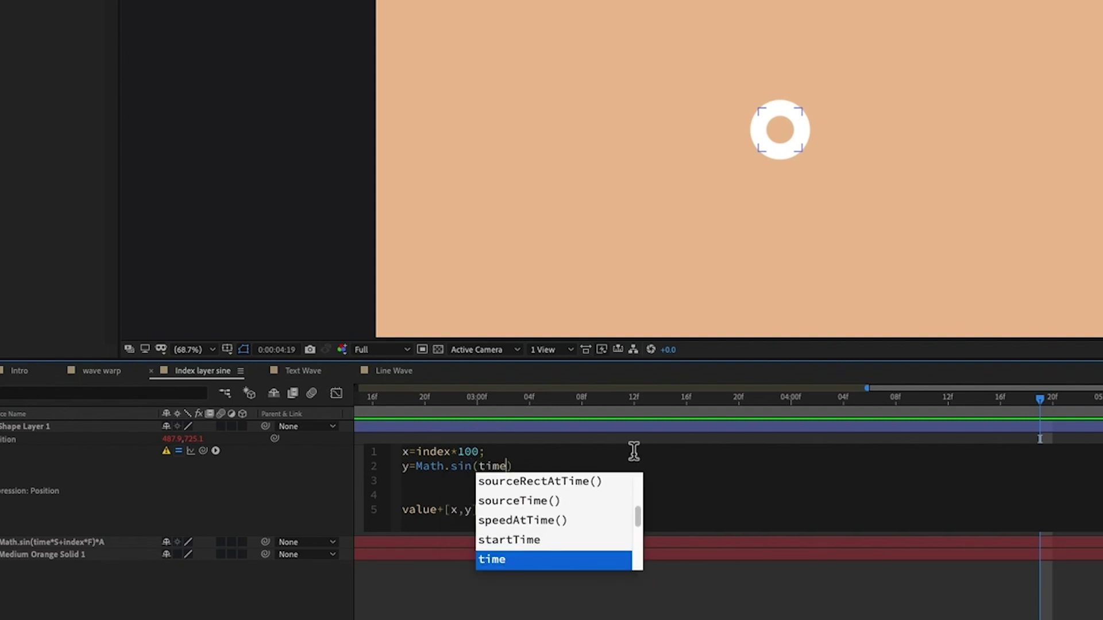
text(*)
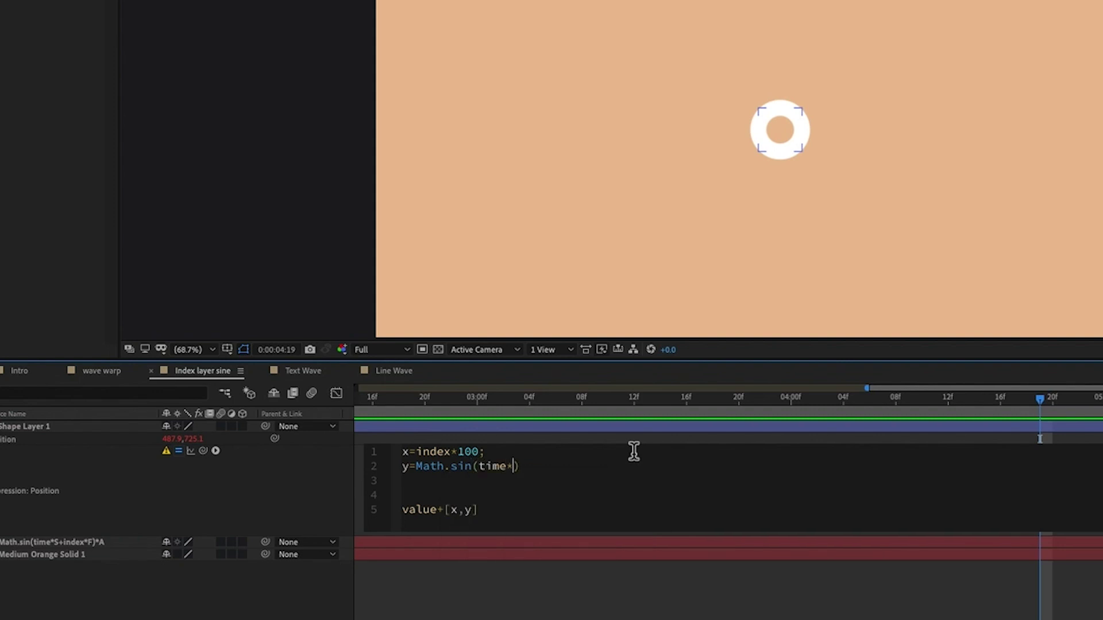
text(5+index)
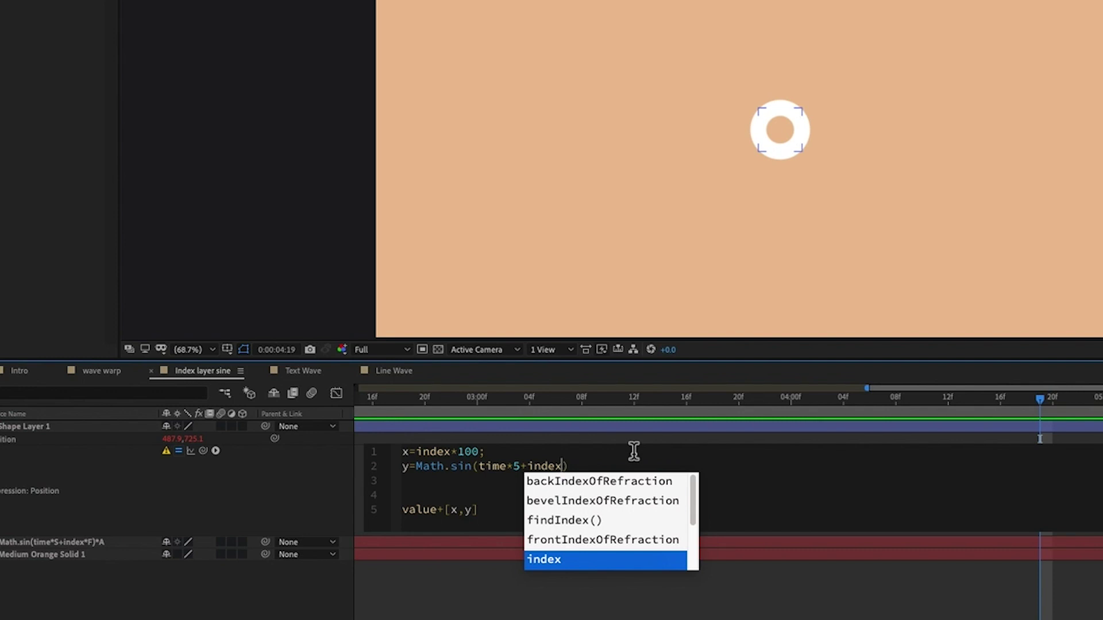
key(Right)
text(*)
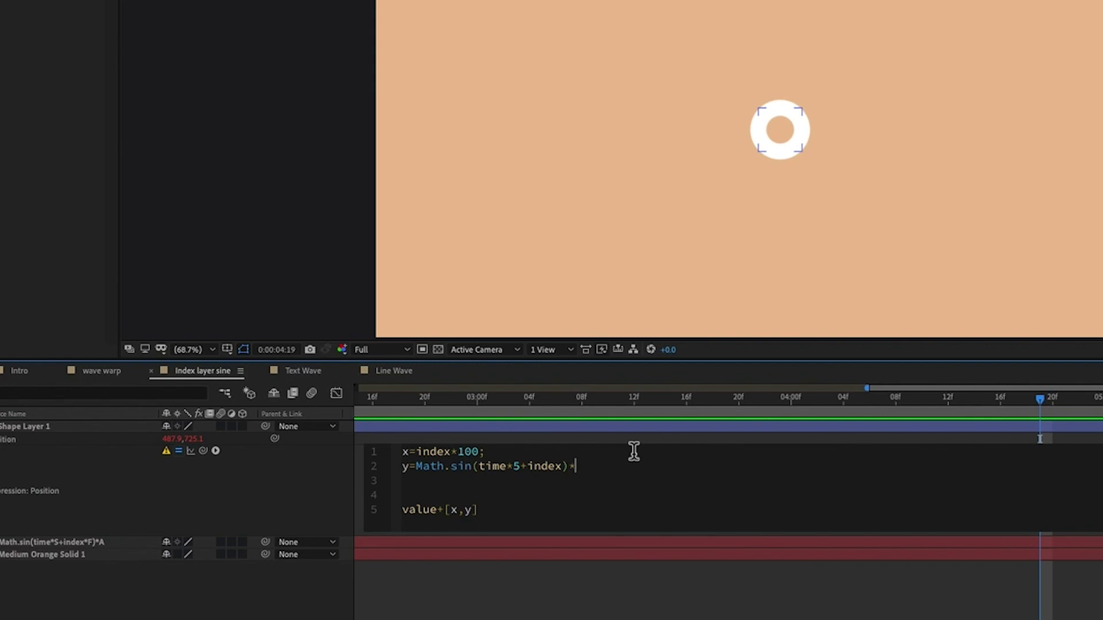
text(100)
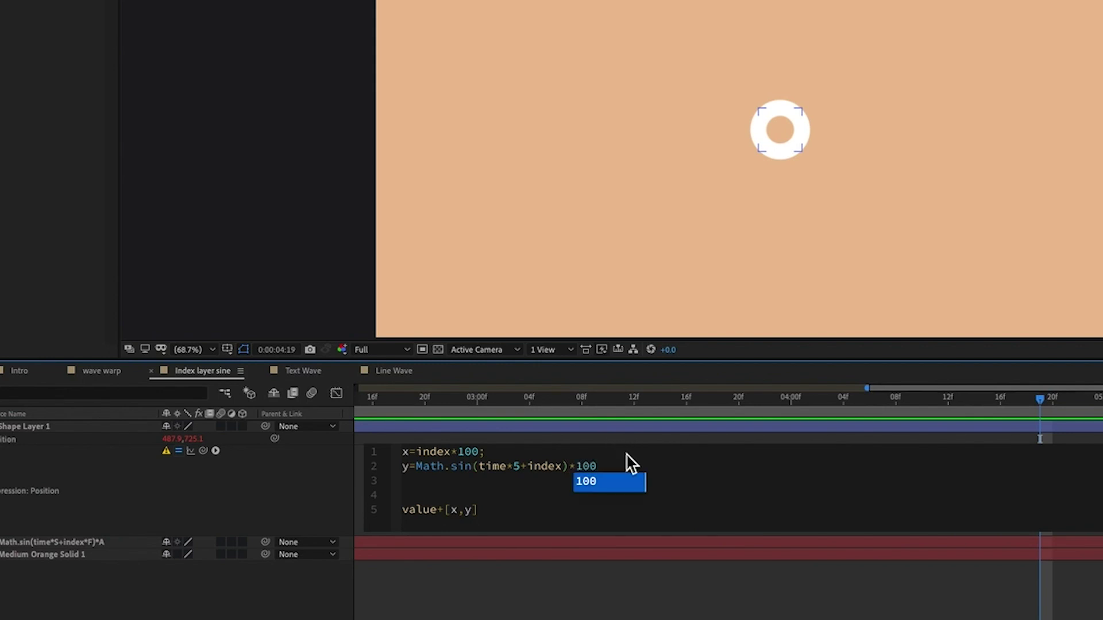
text(;)
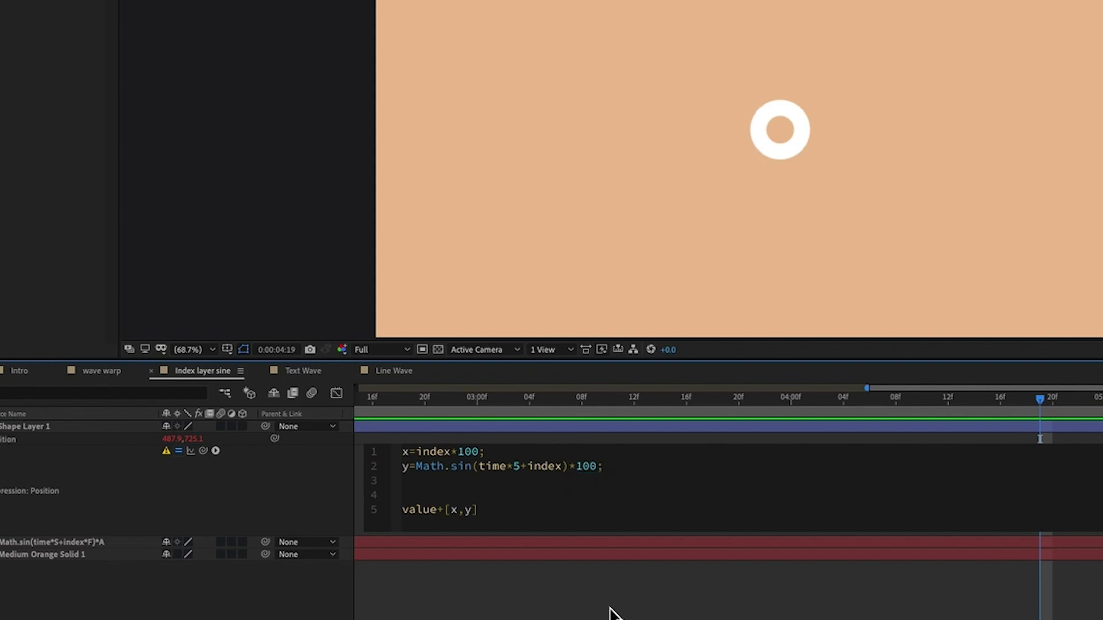
click(609, 610)
Play the circle's motion from the start of the composition, and return the playhead to the first frame
drag(533, 402, 207, 392)
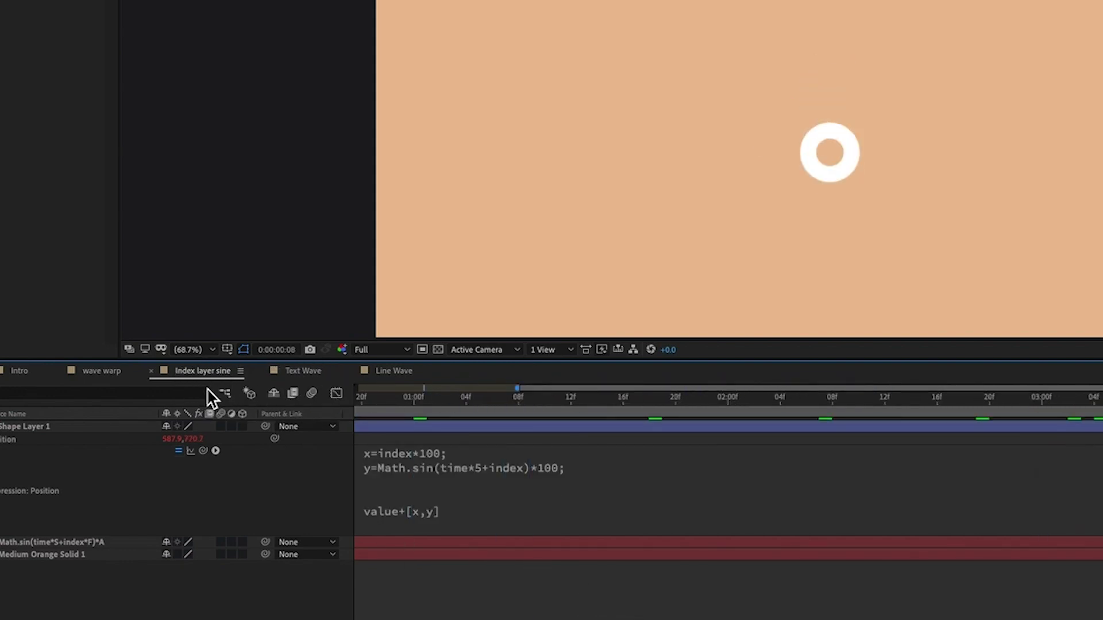
key(Home)
key(space)
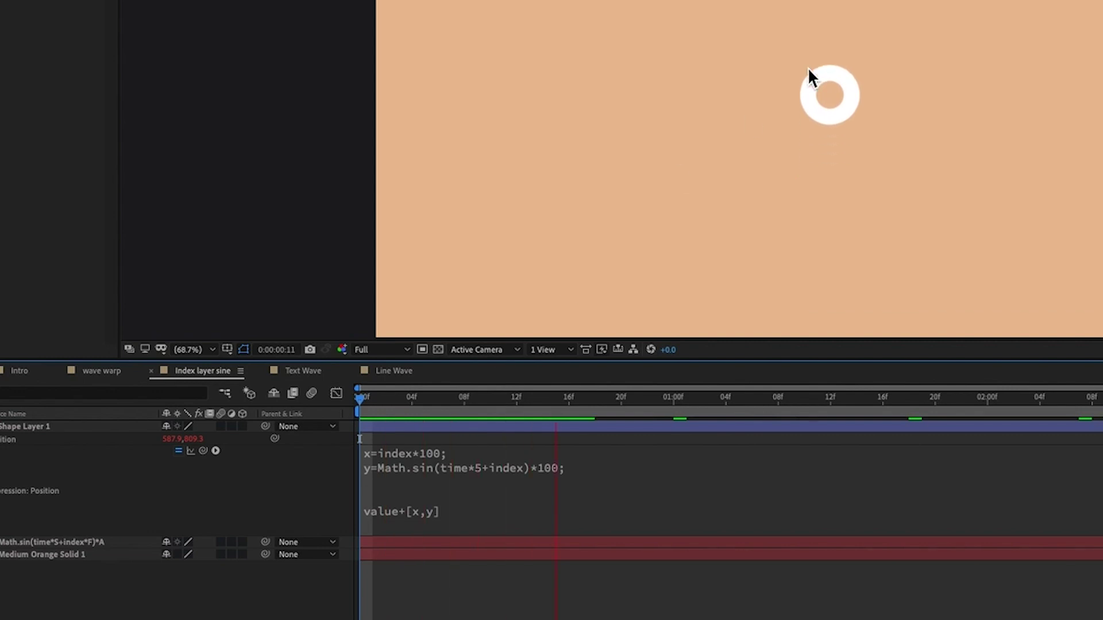
key(space)
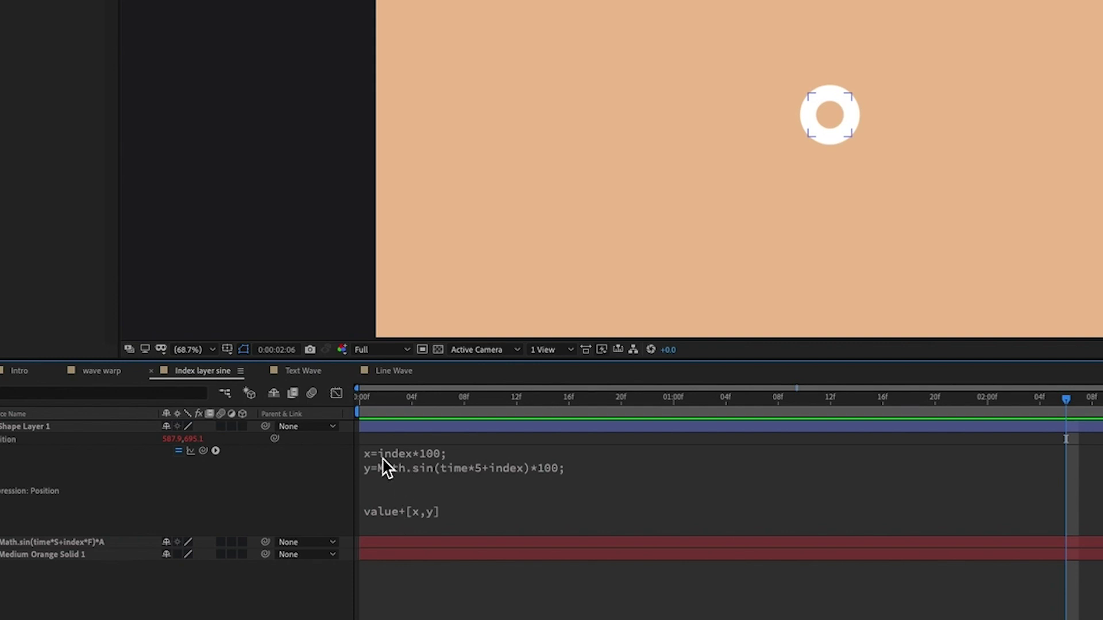
drag(469, 400, 294, 409)
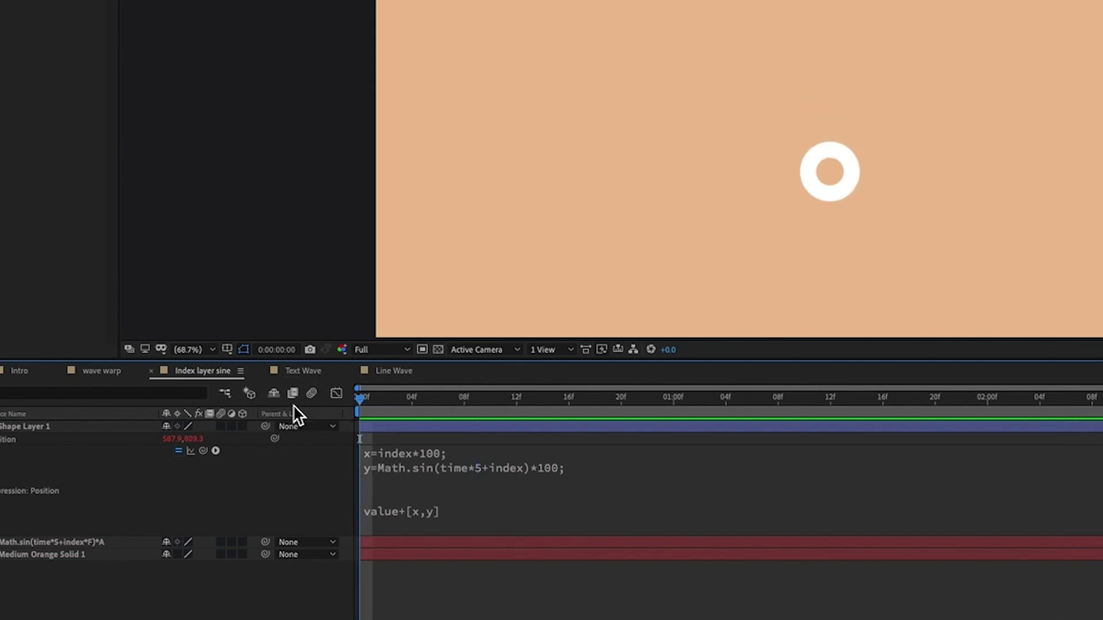
Duplicate the circle layer nine times, up to Shape Layer 10, and preview the wave
click(33, 430)
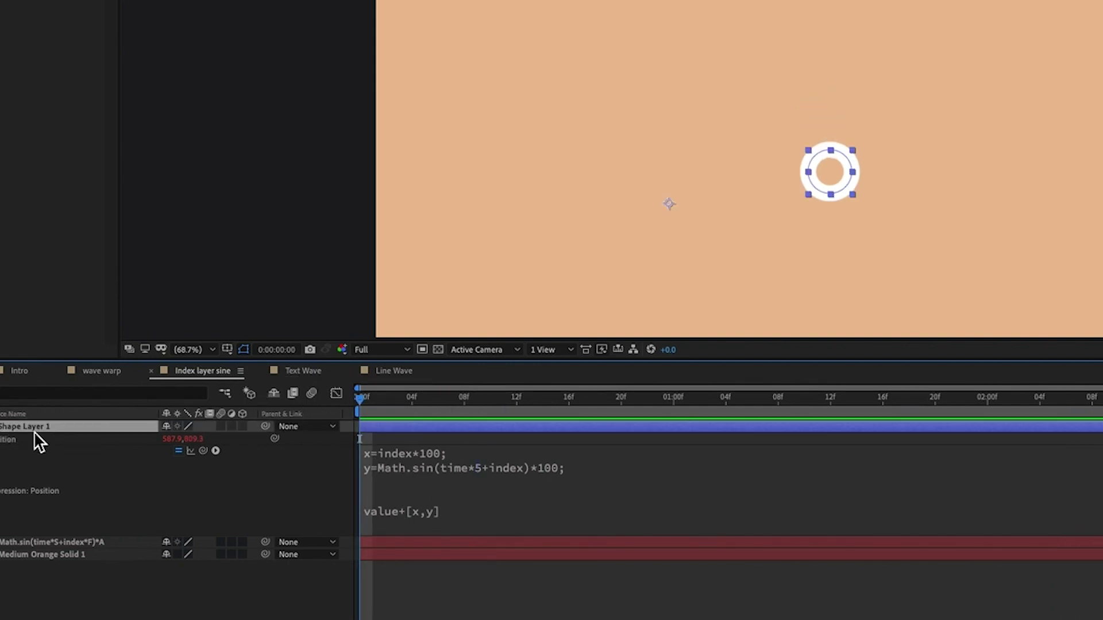
key(ctrl+d)
key(ctrl+d)
key(ctrl+d)
key(ctrl+d)
key(ctrl+d)
key(ctrl+d)
key(ctrl+d)
key(ctrl+d)
key(ctrl+d)
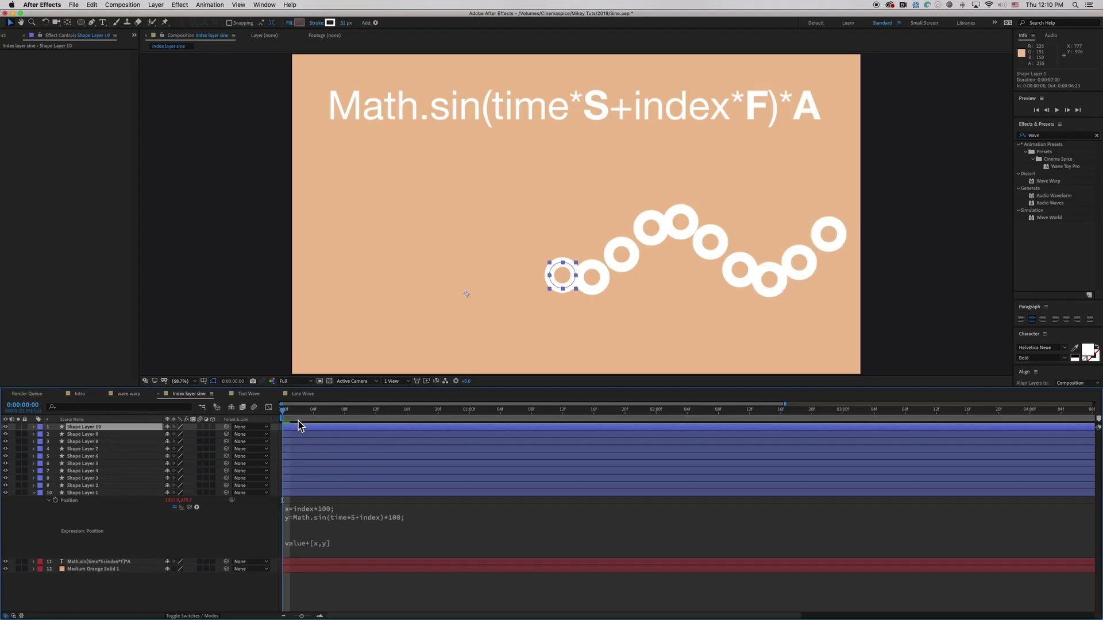
key(space)
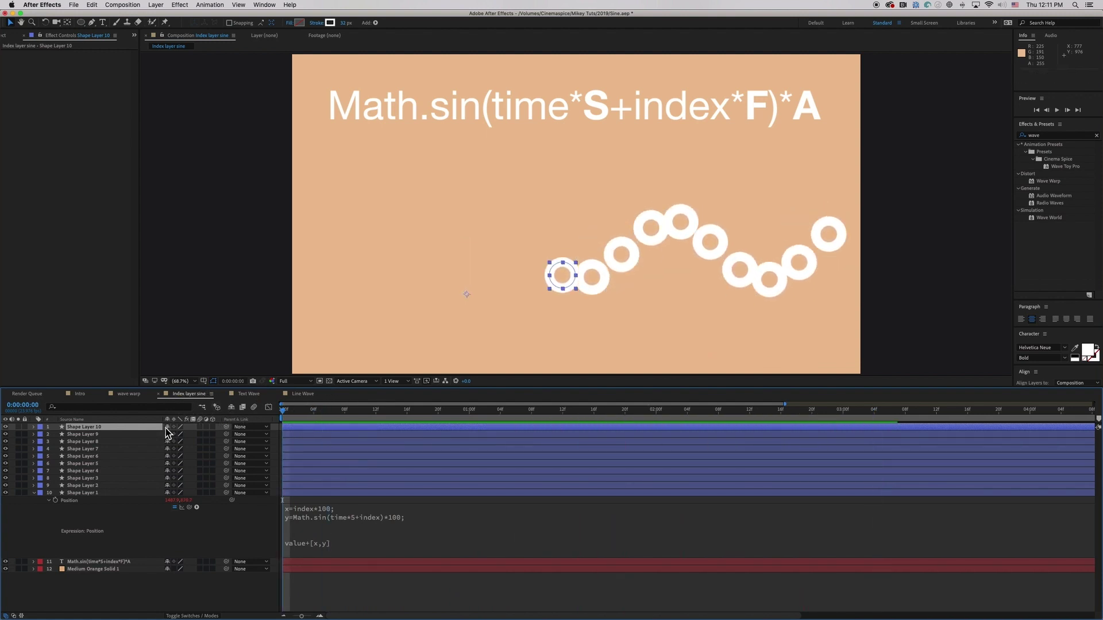
Delete the duplicated circle layers from Shape Layer 2 to Shape Layer 10, keeping the original circle
click(86, 486)
shift+click(105, 428)
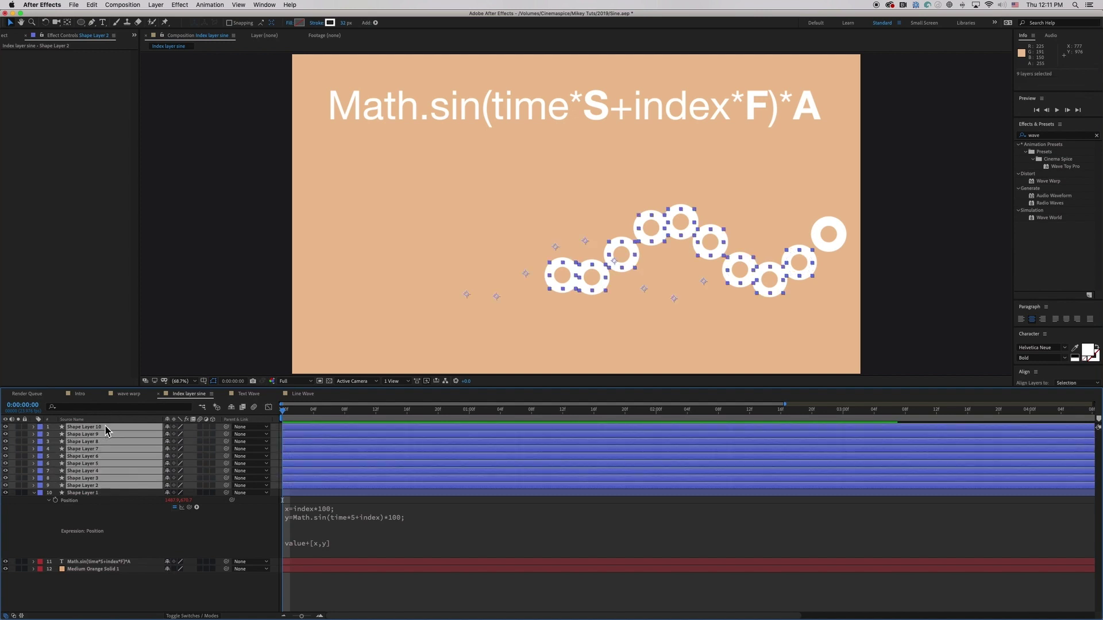
key(Delete)
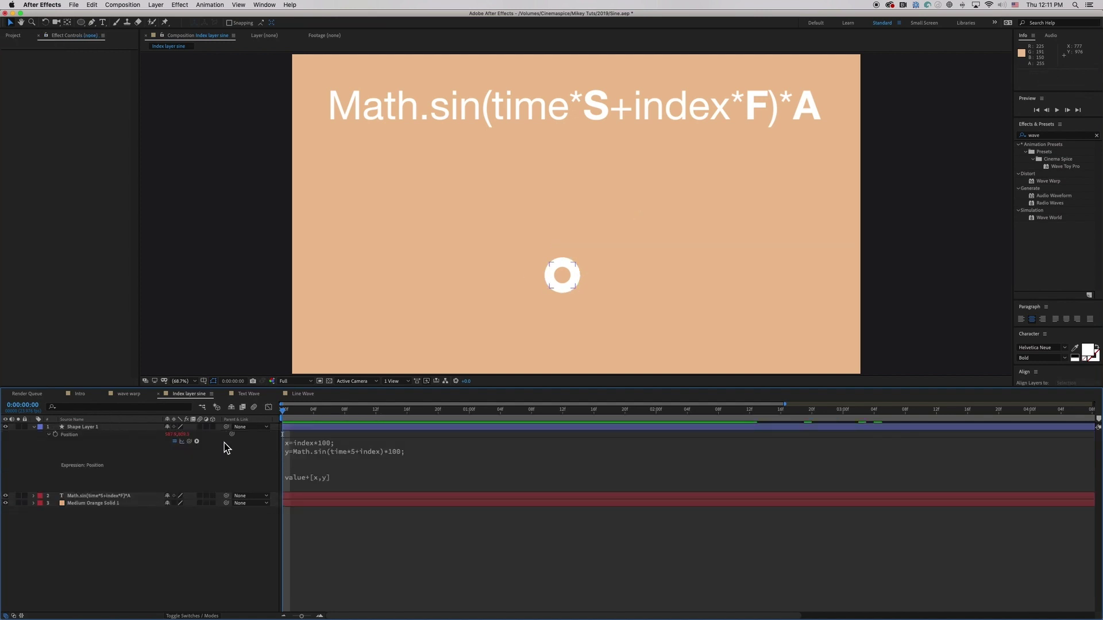
Tighten the circle spacing by changing the x line of the Position expression to x=index*50; and apply it
click(331, 447)
click(352, 442)
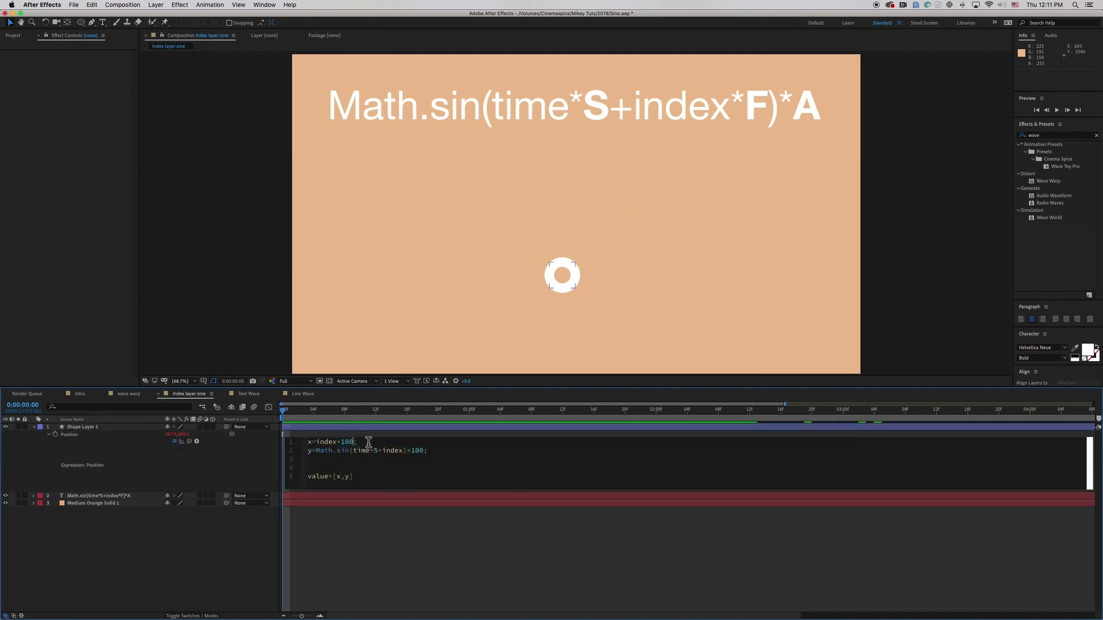
double_click(347, 442)
text(50)
click(403, 452)
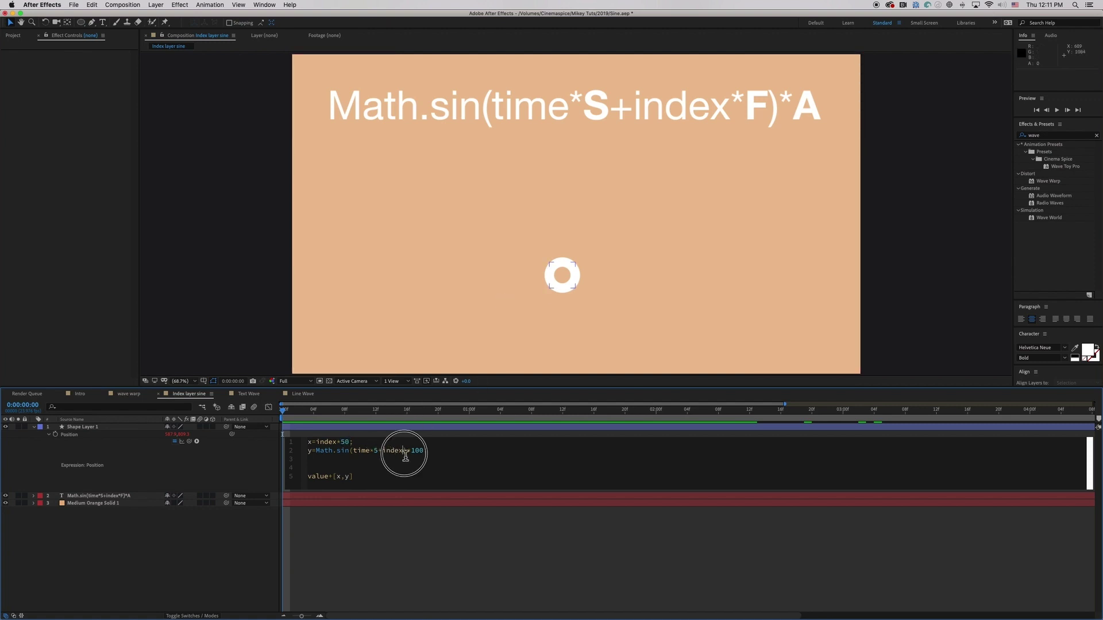
click(472, 432)
key(super+Down)
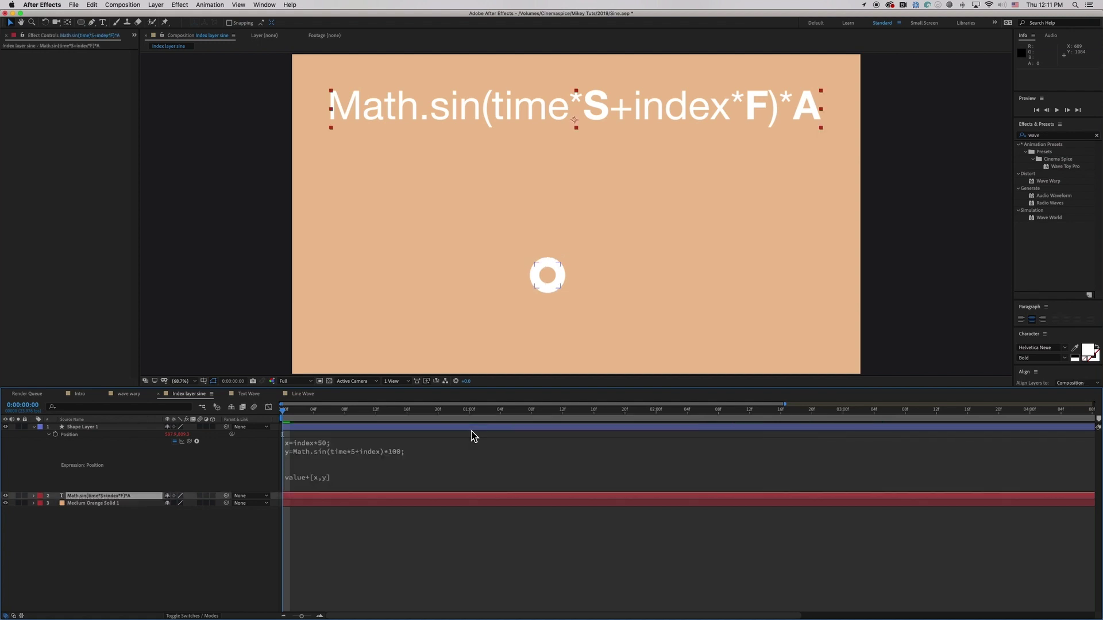
Change index to index/2 inside the Math.sin term of the Position expression's y line
click(390, 456)
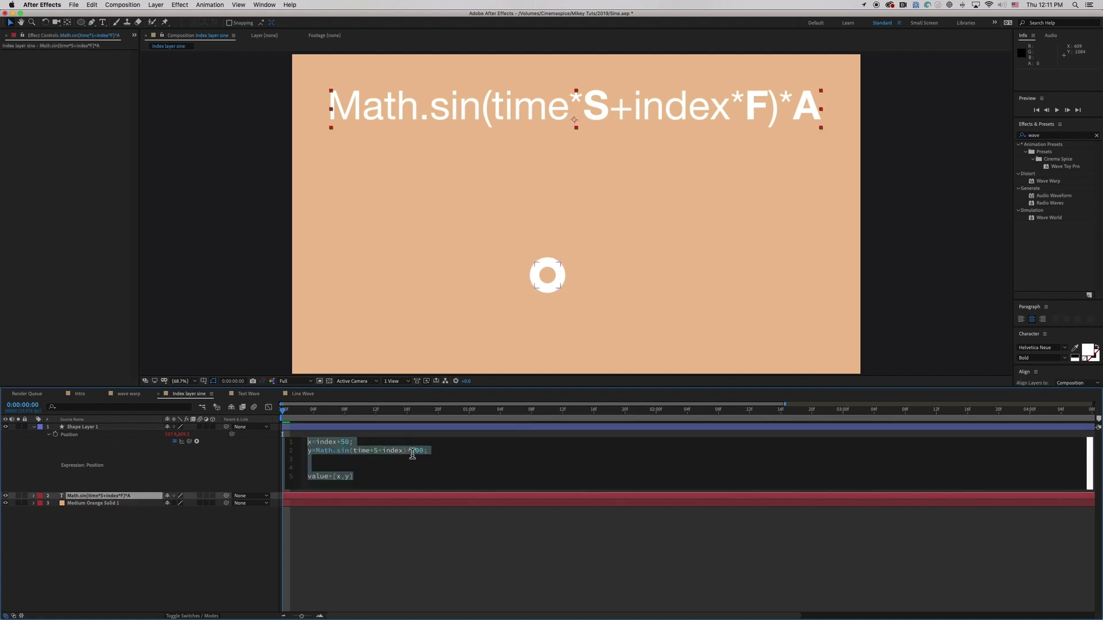
click(403, 452)
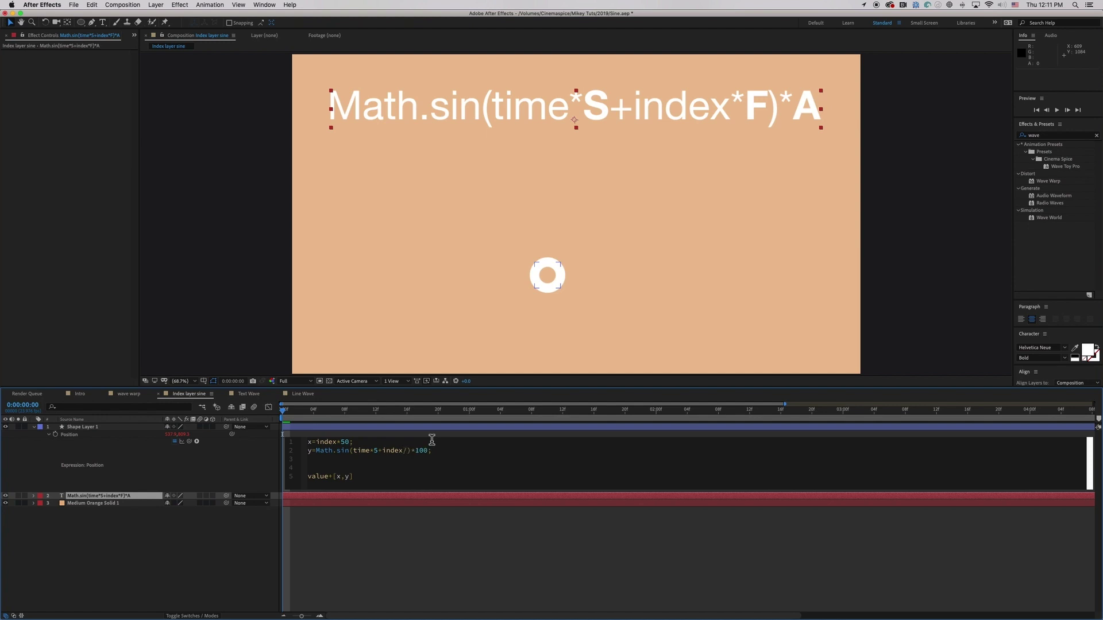
text(2)
Duplicate the circle layer fourteen times, up to Shape Layer 15, and play back the resulting wave
click(97, 427)
key(super+d)
key(super+d)
key(super+d)
key(super+d)
key(super+d)
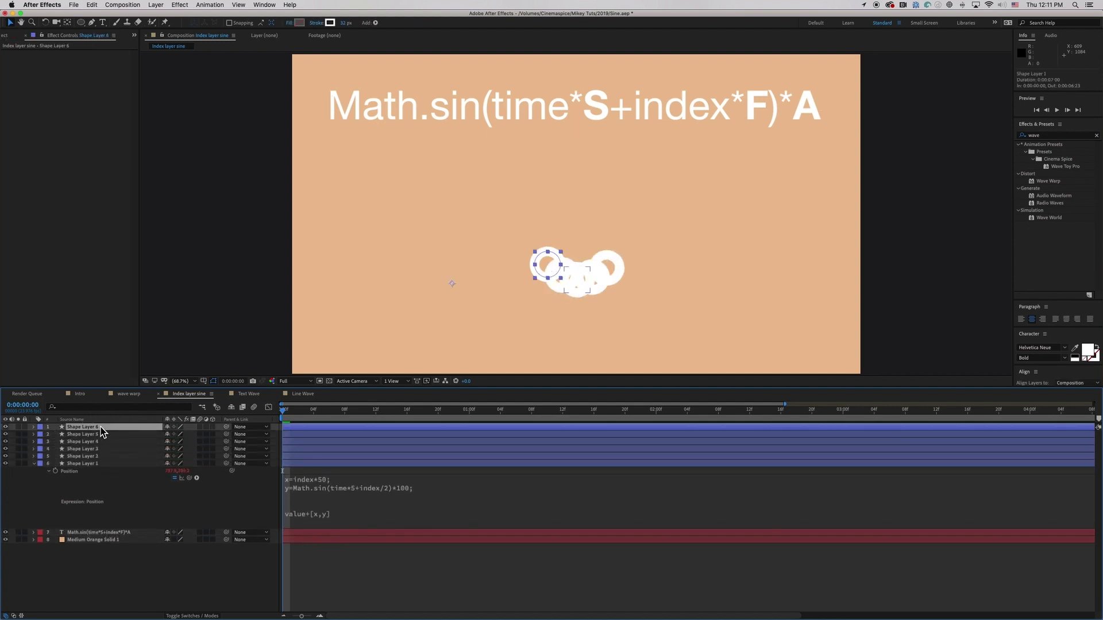
key(super+d)
key(super+d)
key(super+d)
key(super+d)
key(super+d)
key(super+d)
key(super+d)
key(super+d)
key(super+d)
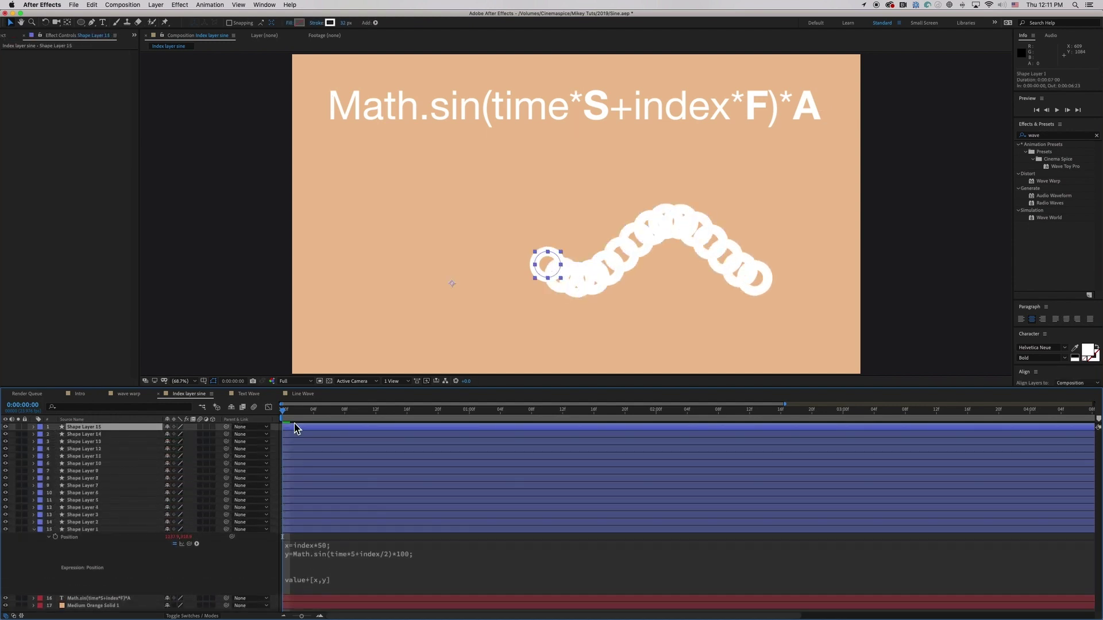
key(space)
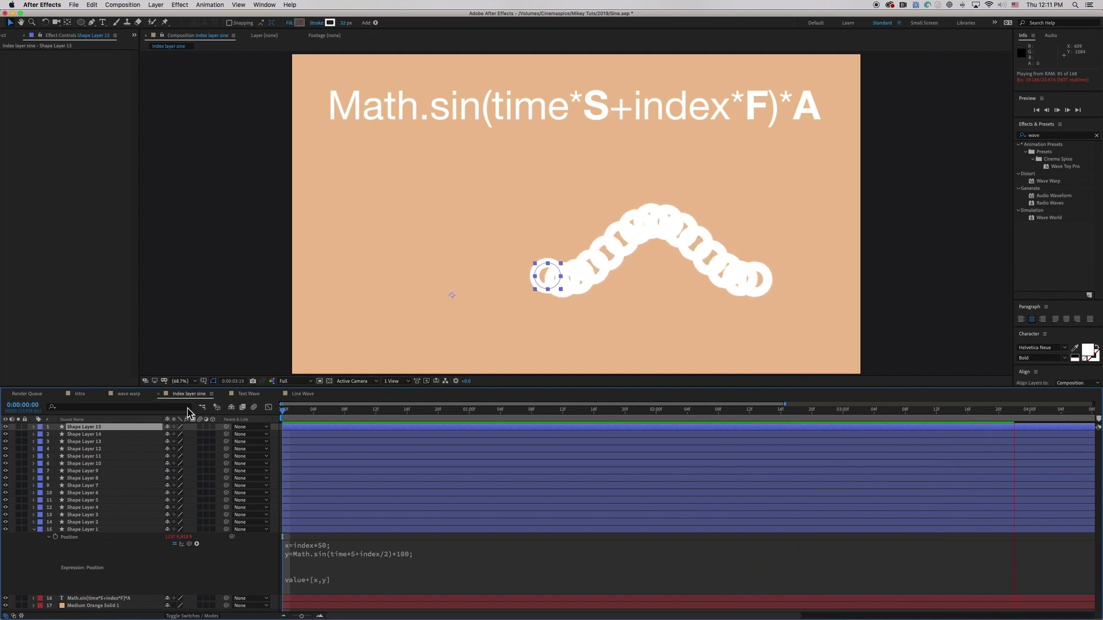
click(109, 523)
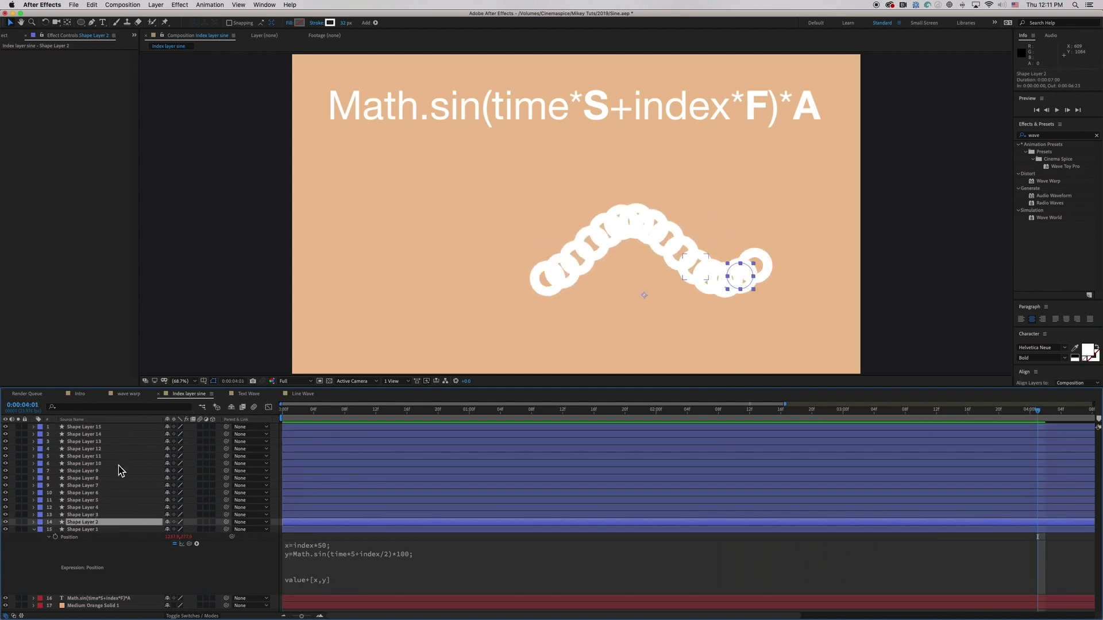
shift+click(112, 430)
click(446, 566)
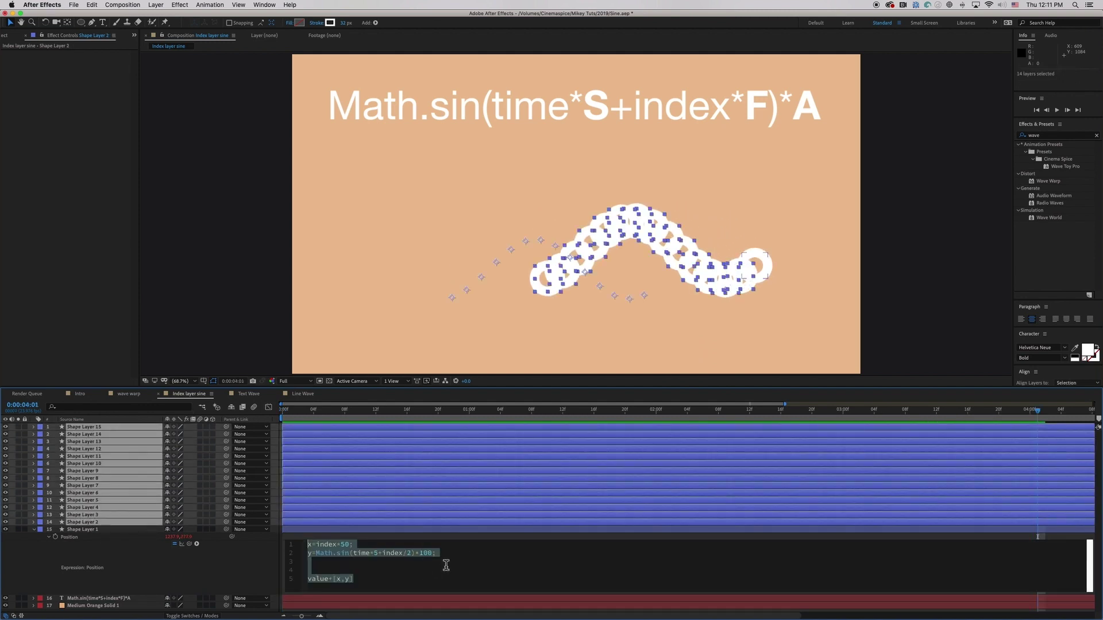
click(433, 605)
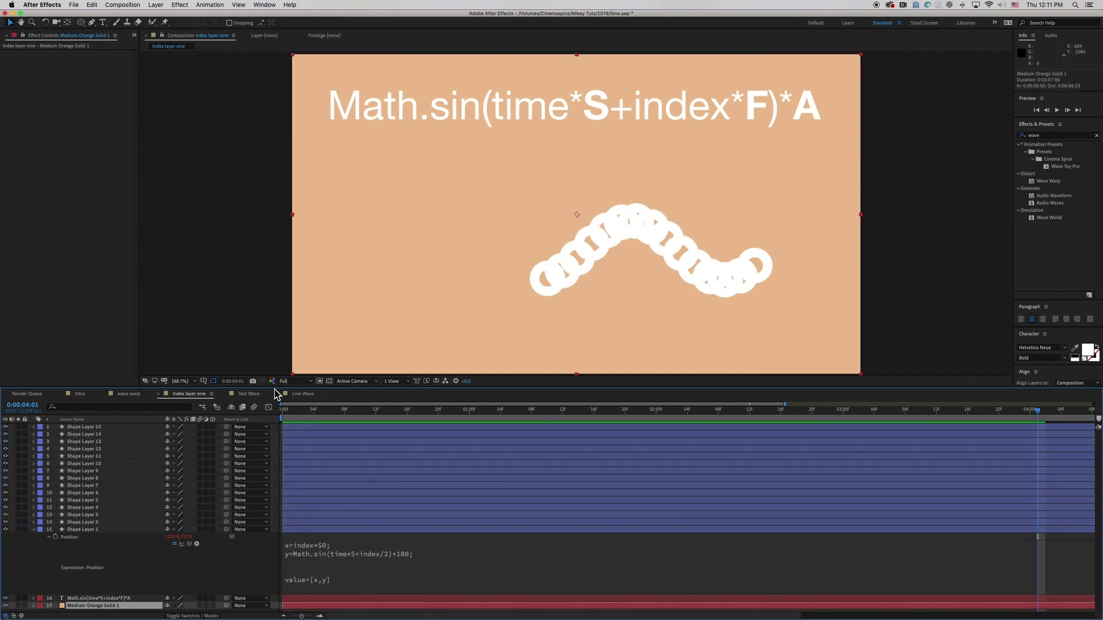
Switch to the Text Wave composition, play back its finished text animation, and return to the first frame
click(249, 394)
key(space)
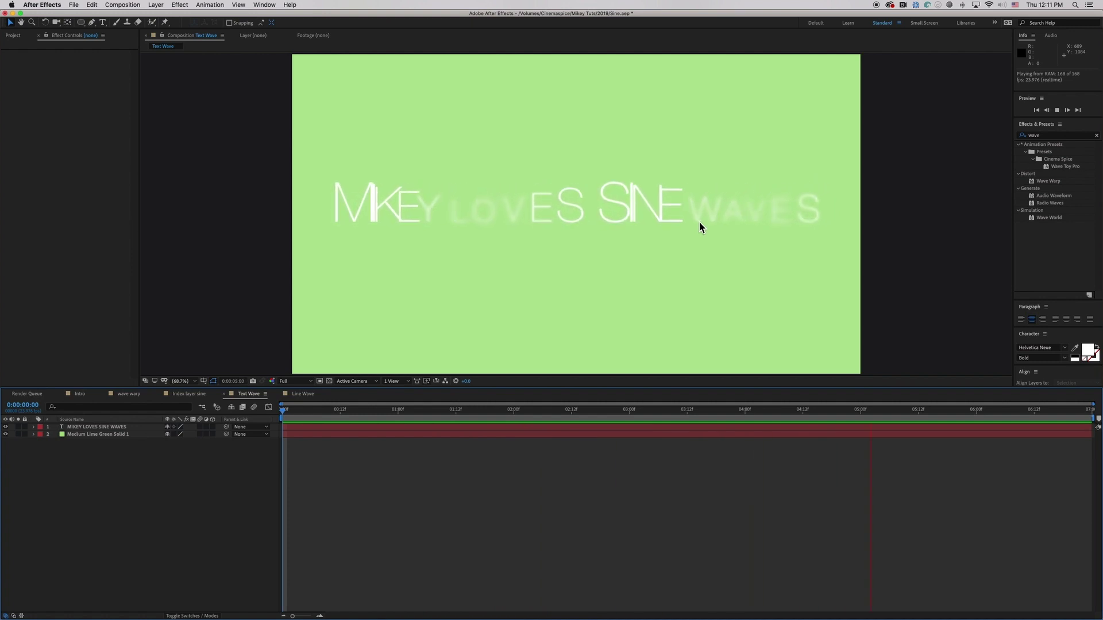
key(space)
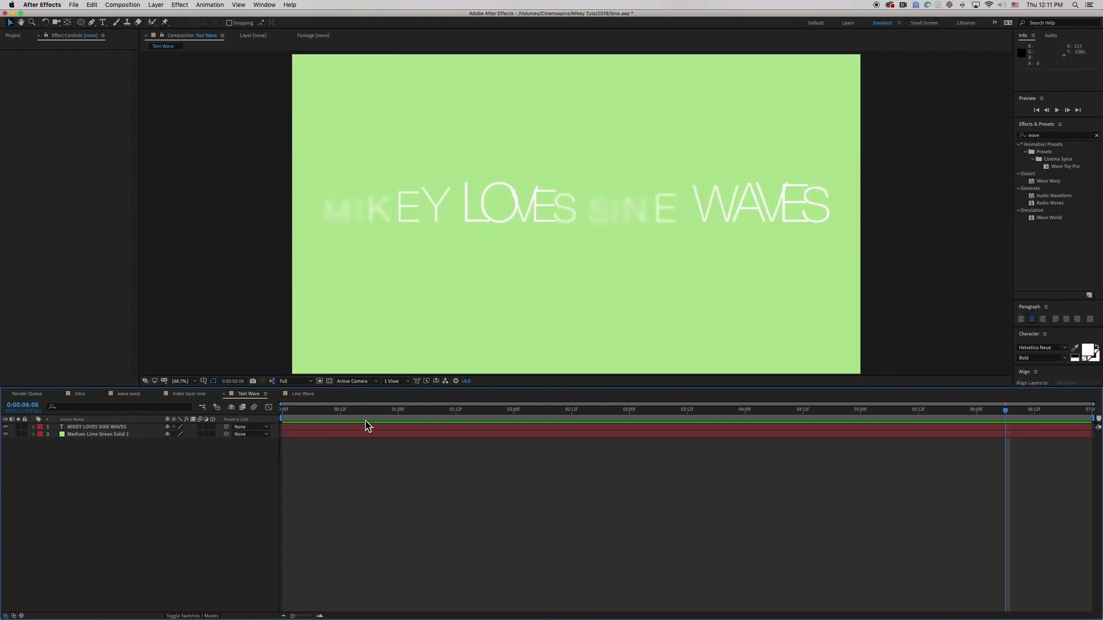
drag(340, 412, 232, 418)
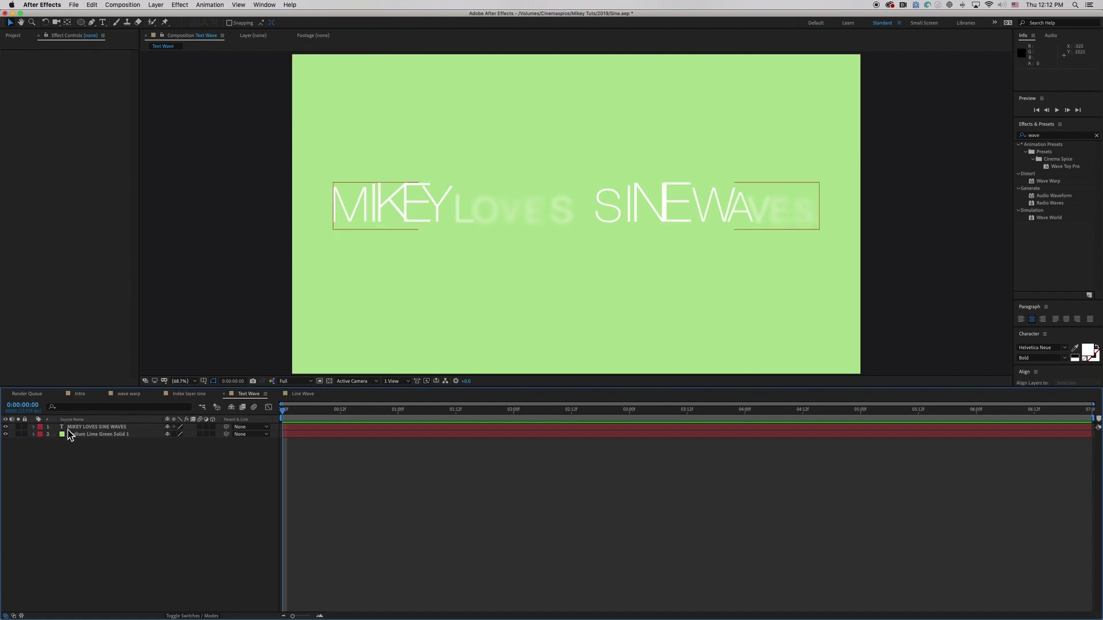
Move the MIKEY LOVES SINE WAVES layer beneath the green solid and create a new text layer reading SINE WAVES ARE COOL
drag(73, 428, 75, 447)
click(104, 23)
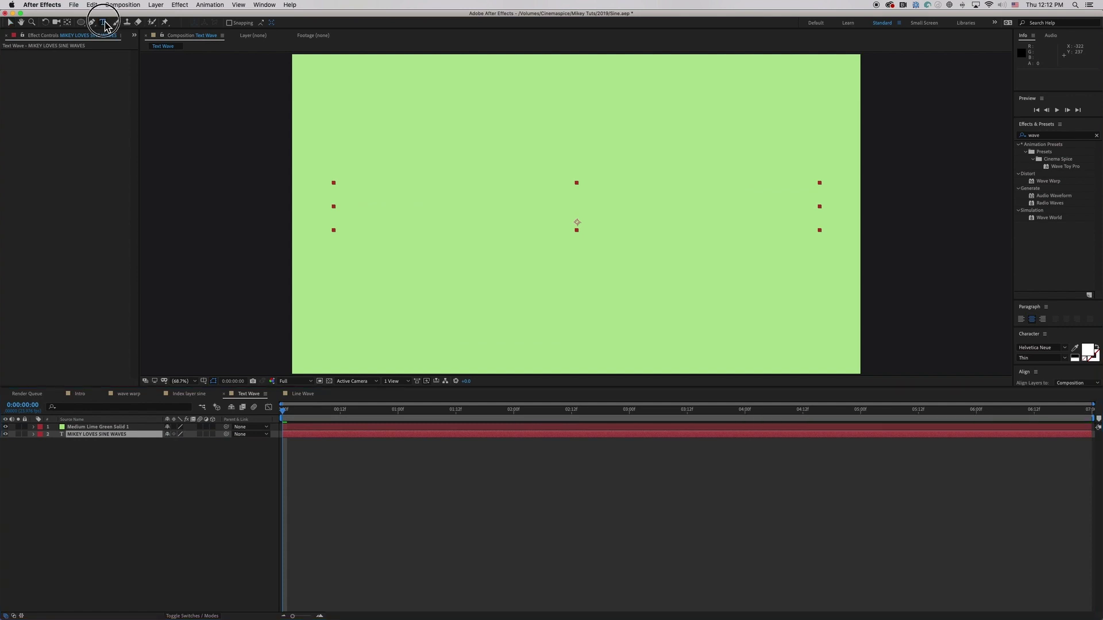
click(396, 419)
click(446, 212)
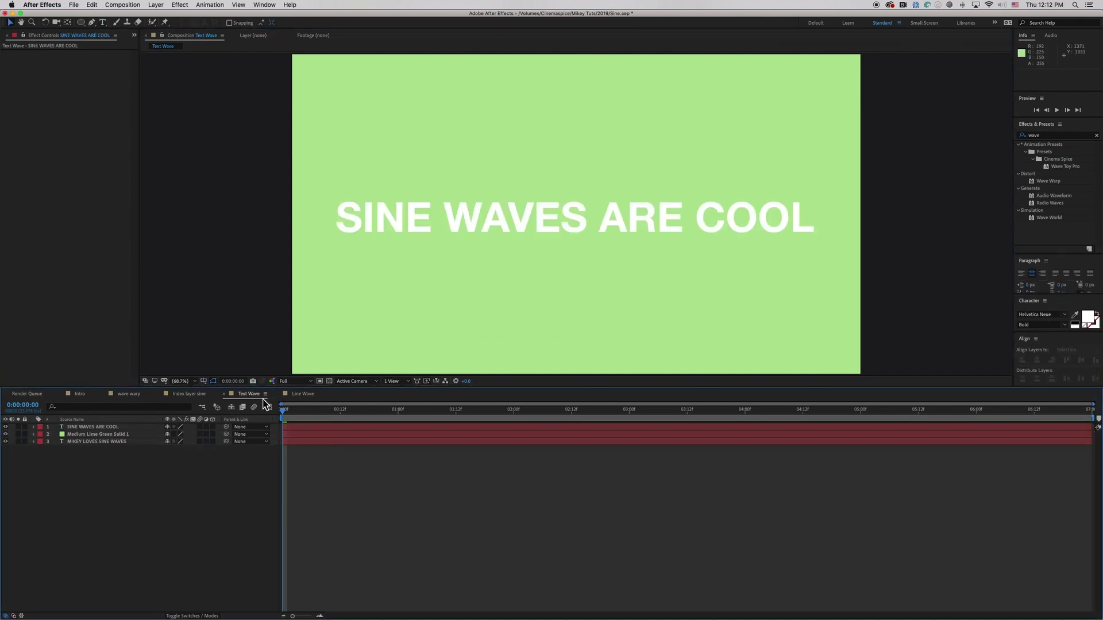
Play back the composition from the first frame to check the new SINE WAVES ARE COOL text
click(291, 411)
drag(292, 411, 226, 403)
key(space)
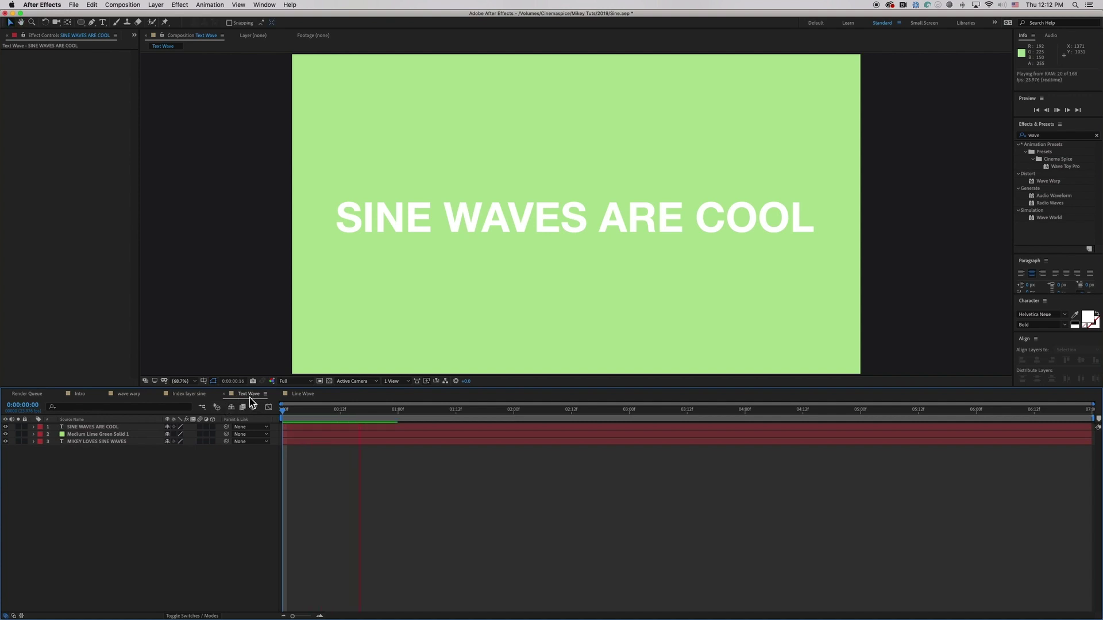
key(space)
Reveal the SINE WAVES ARE COOL layer's properties and add a Position text animator to it
click(92, 428)
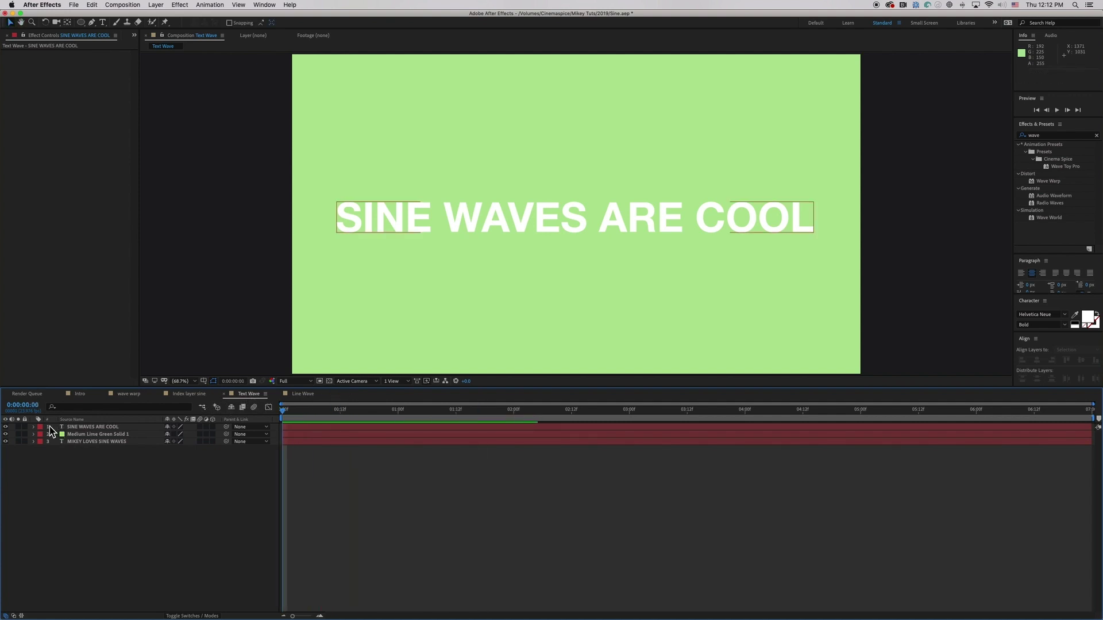
click(34, 427)
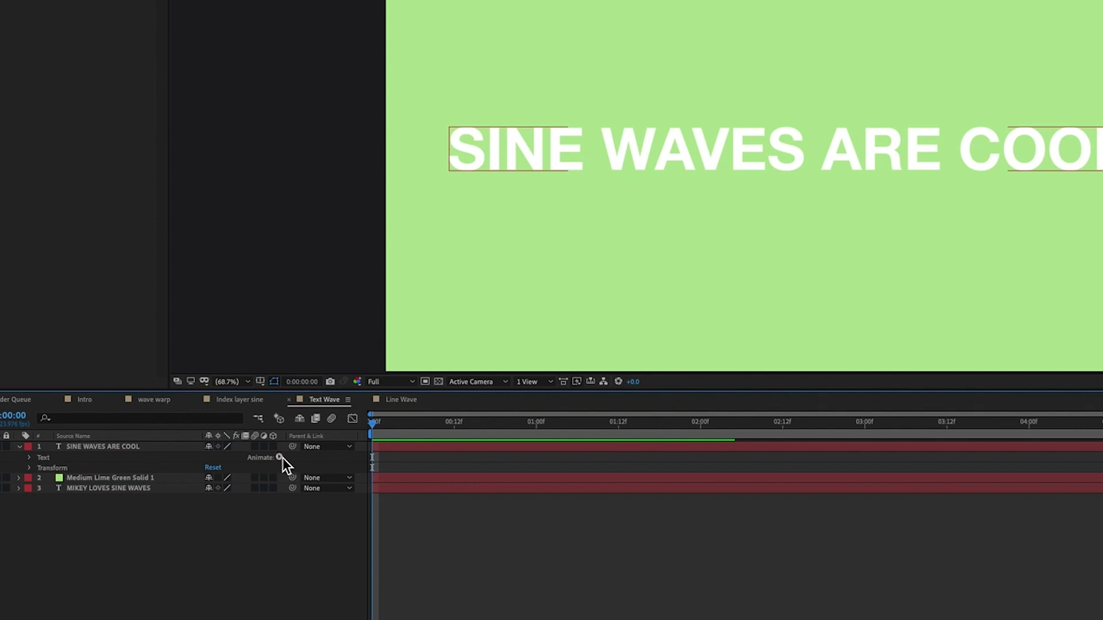
click(280, 457)
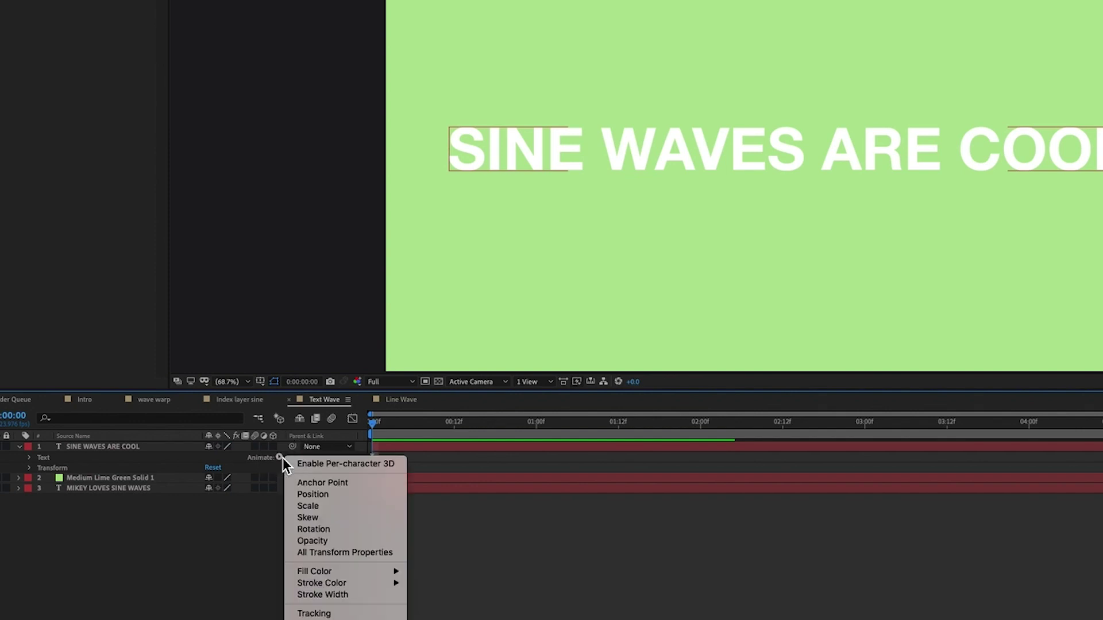
click(323, 493)
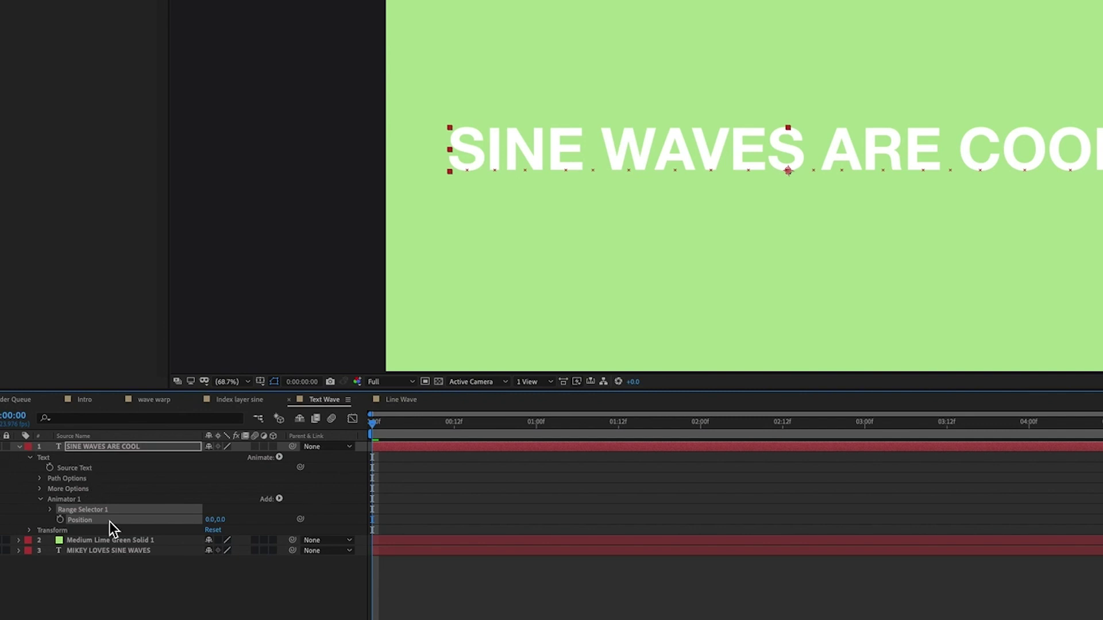
click(109, 600)
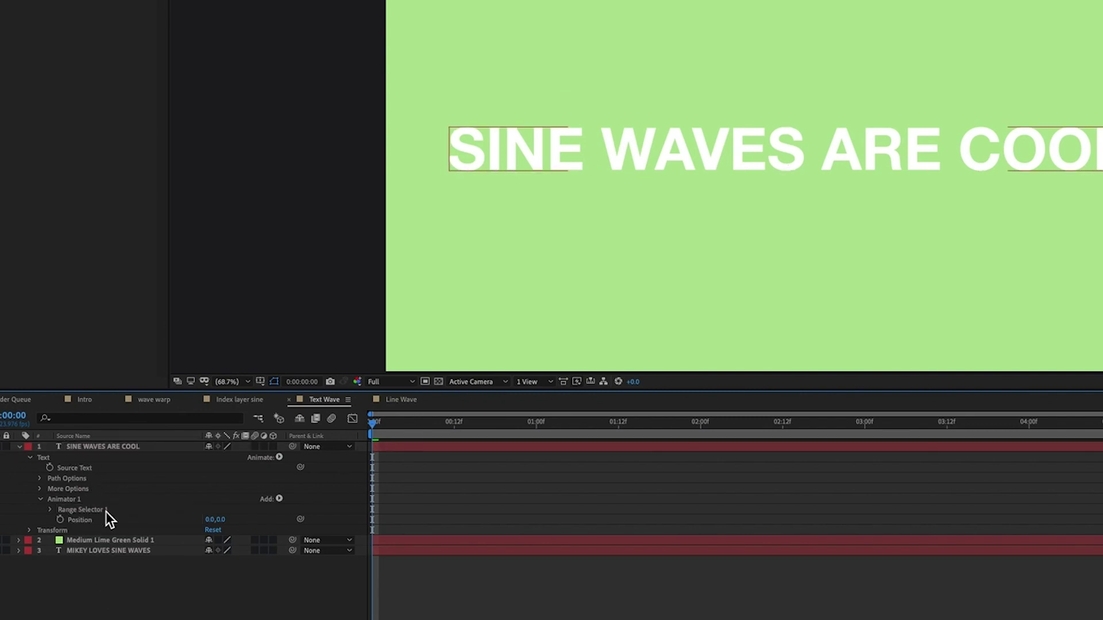
Add an Expression selector to Animator 1 of the SINE WAVES ARE COOL layer
click(85, 511)
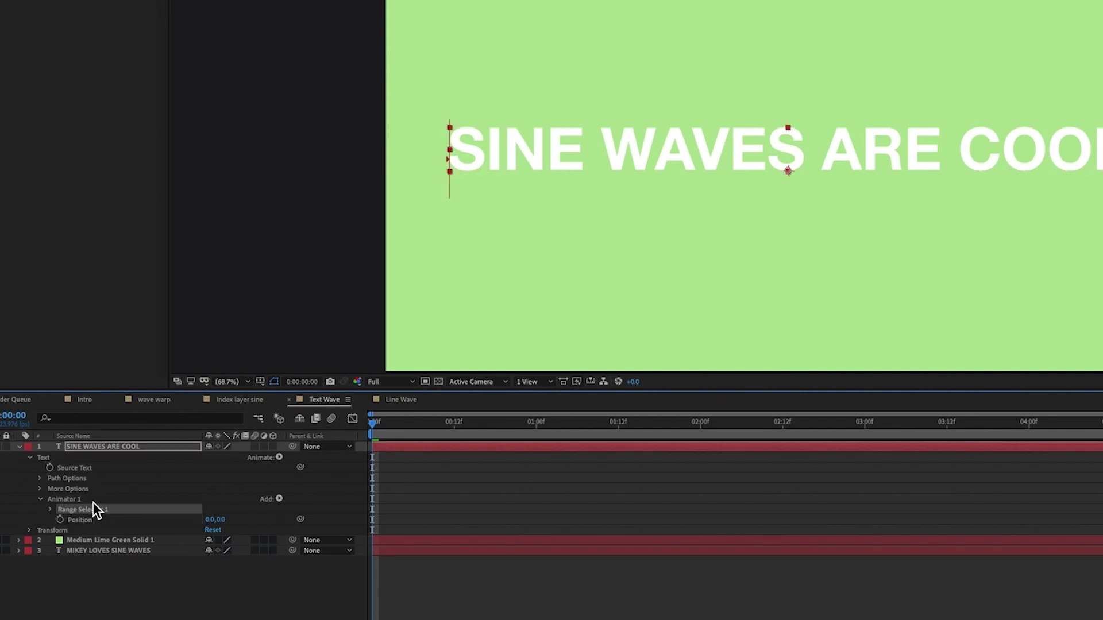
click(87, 499)
click(284, 501)
mouse_move(284, 501)
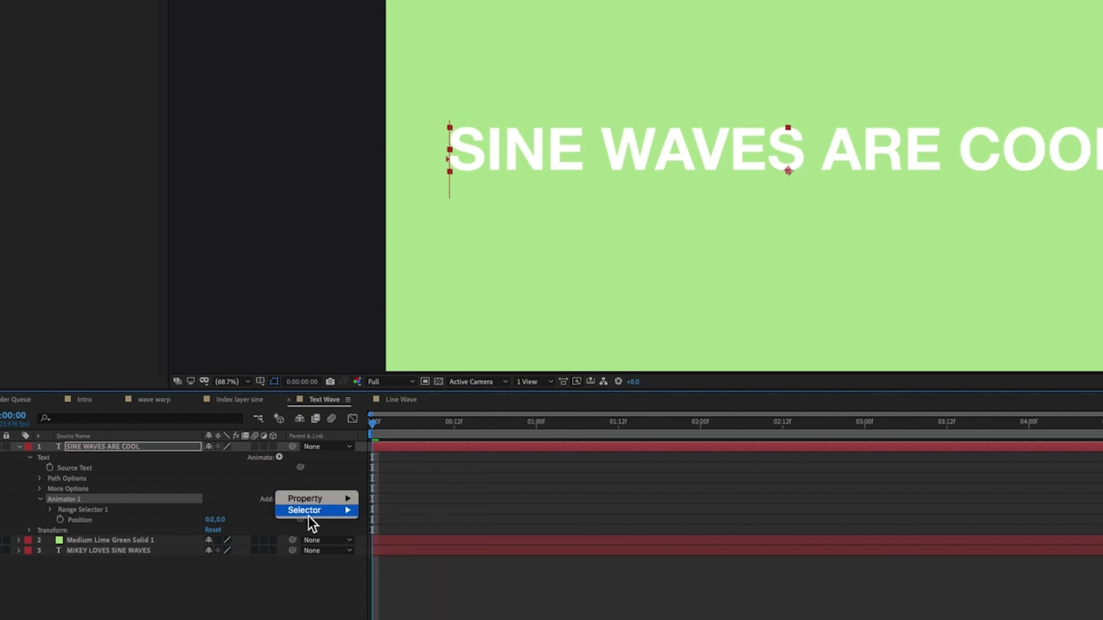
mouse_move(306, 515)
click(403, 534)
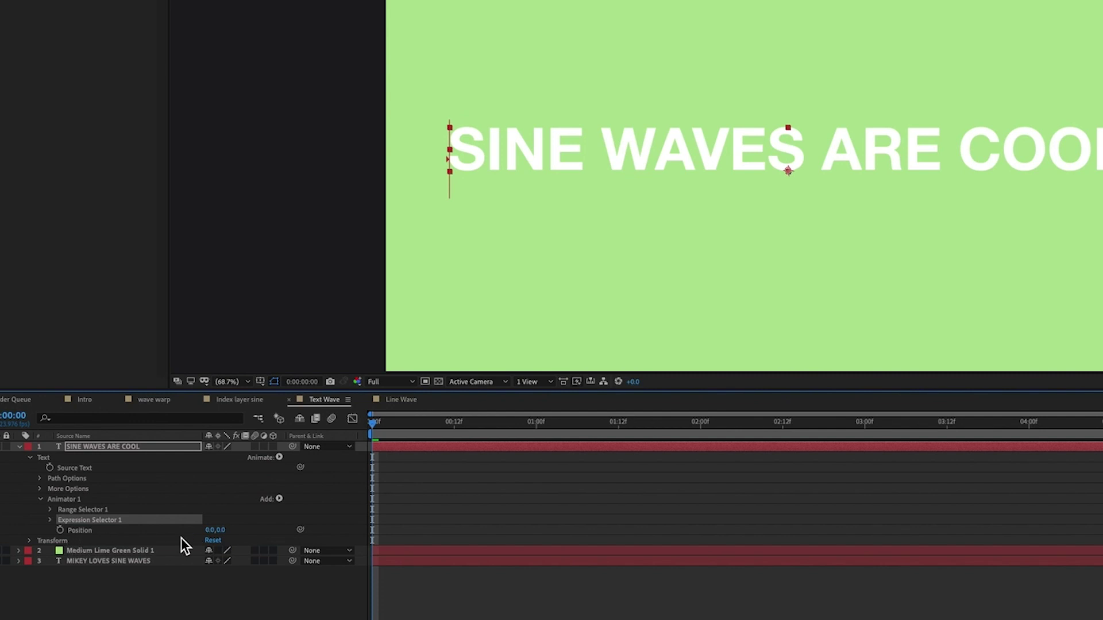
Try a different Position value for the text animator, undo it, and compare the Range and Expression selectors
drag(222, 531, 187, 526)
key(super+z)
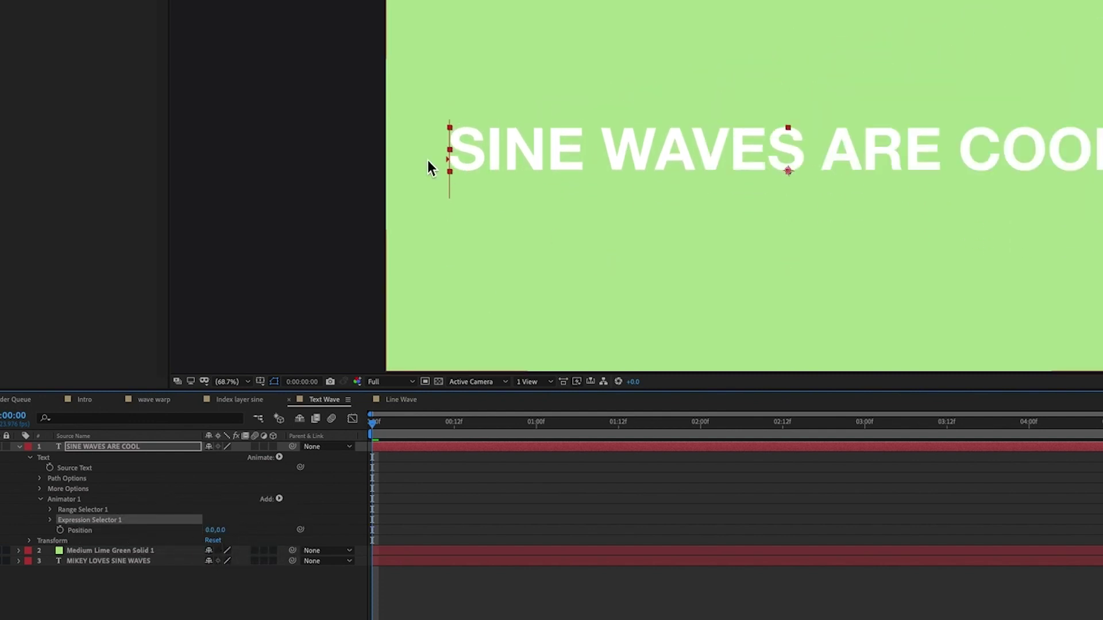
click(93, 511)
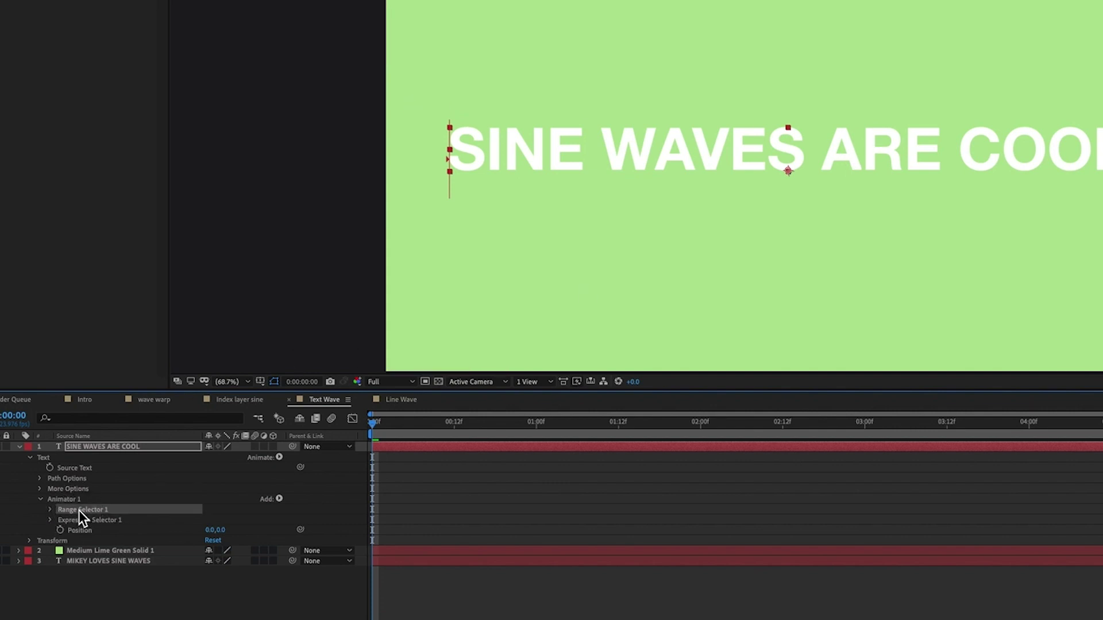
click(89, 522)
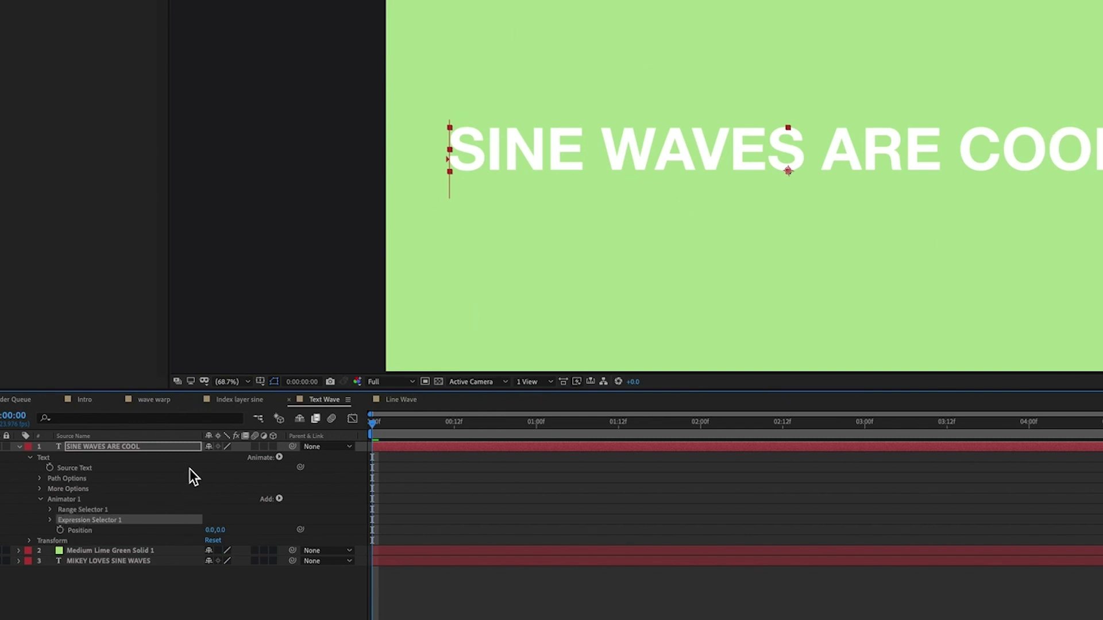
Delete Range Selector 1 from the animator and reveal the Expression Selector's Amount expression in an enlarged field
click(84, 510)
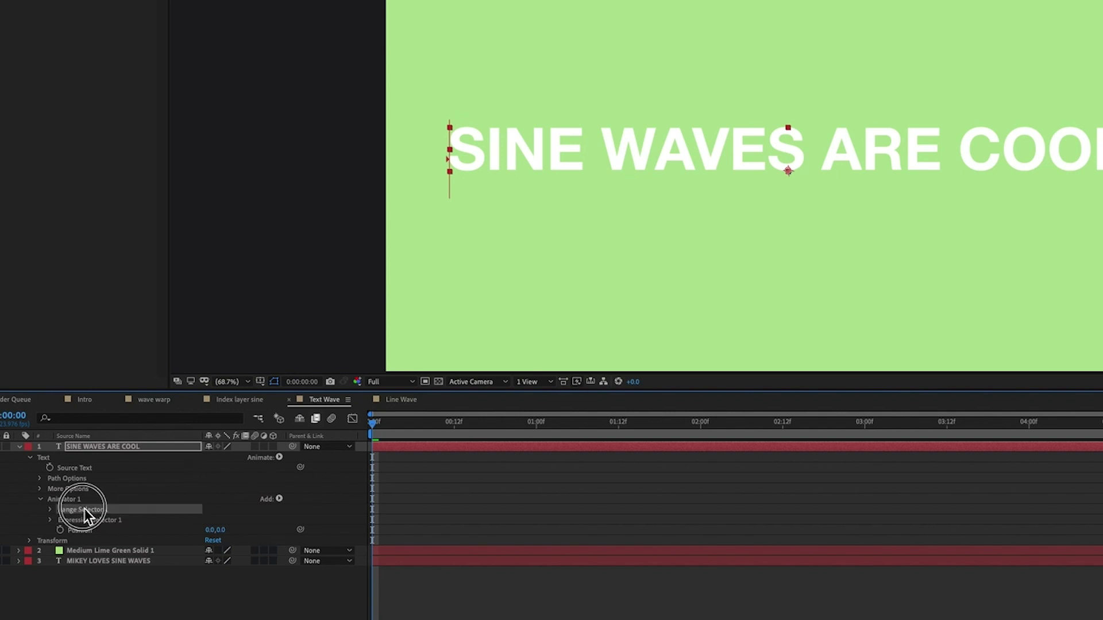
key(Delete)
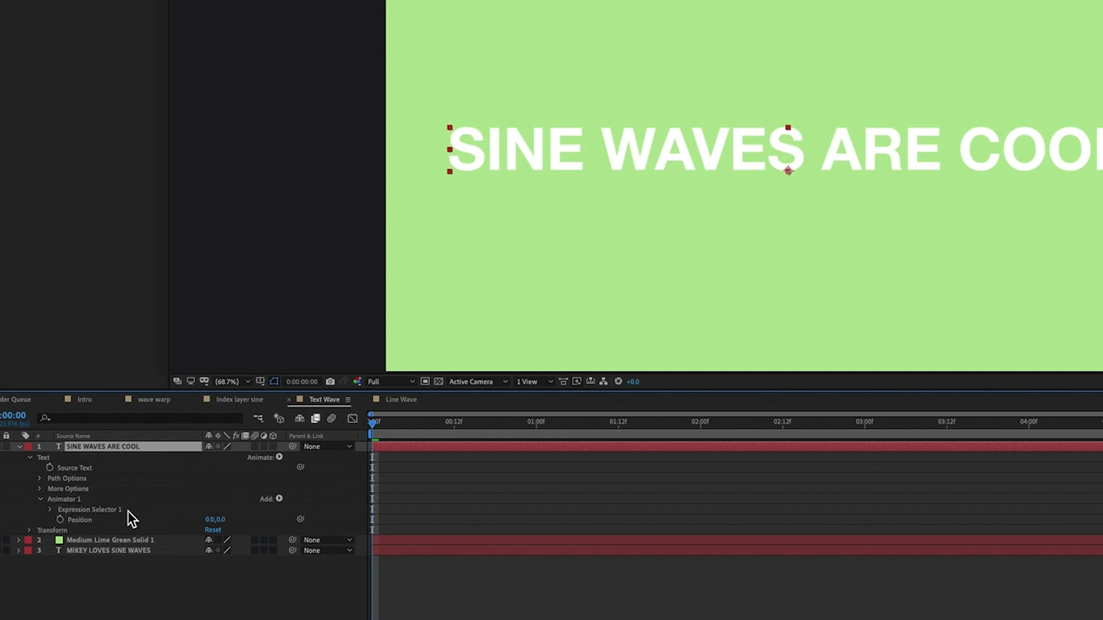
click(50, 510)
click(61, 531)
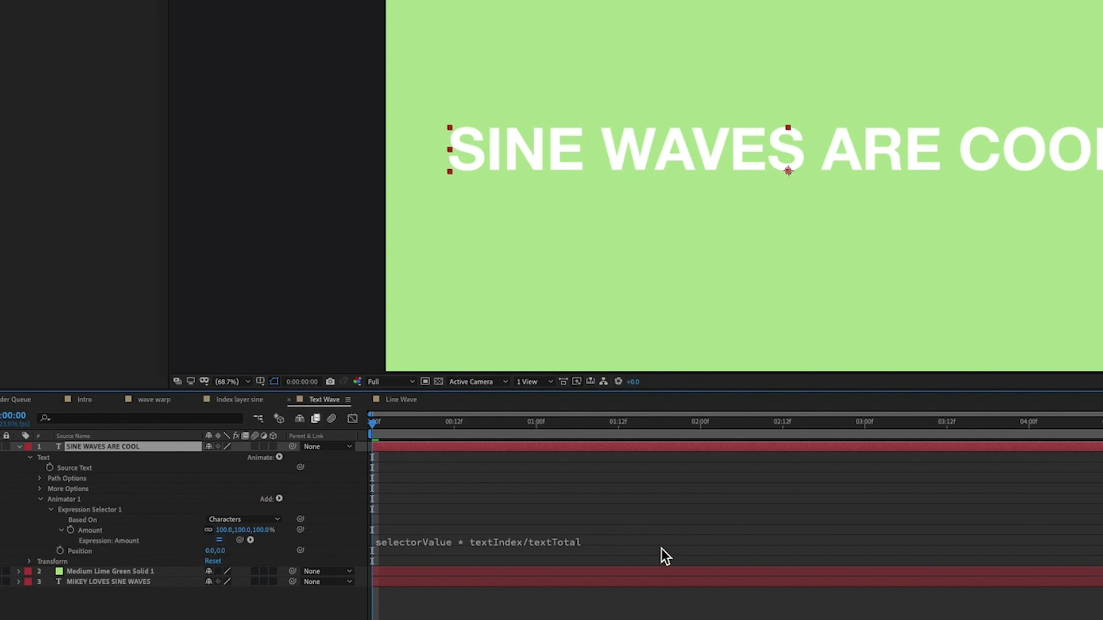
drag(661, 549, 665, 580)
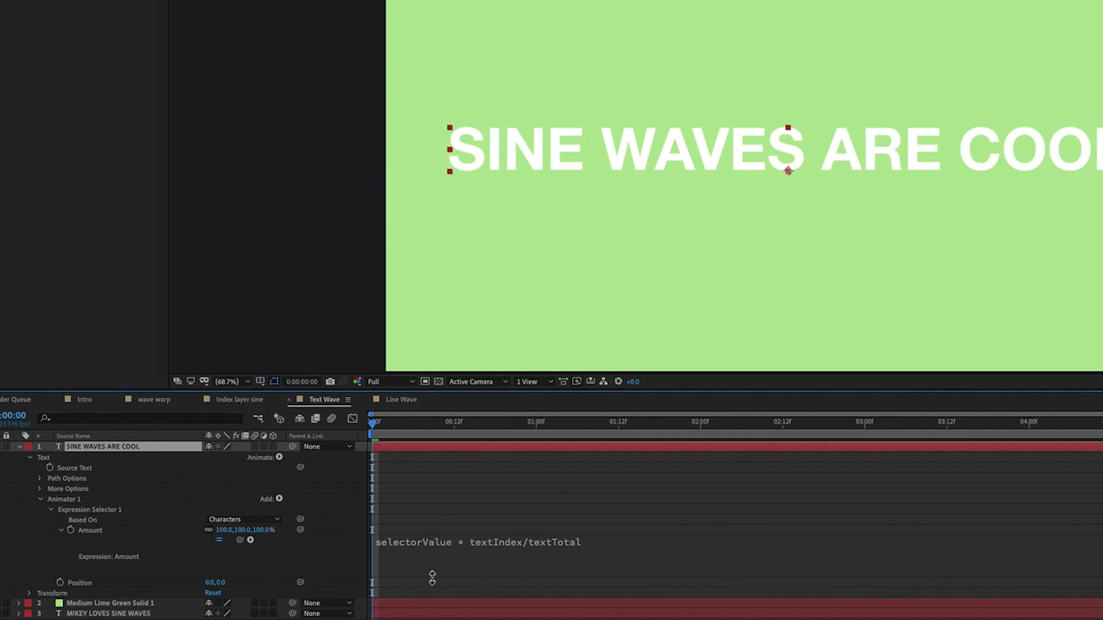
Replace the Expression Selector's Amount expression with Math.sin(time*5+textIndex)*100, apply it, and preview
click(649, 551)
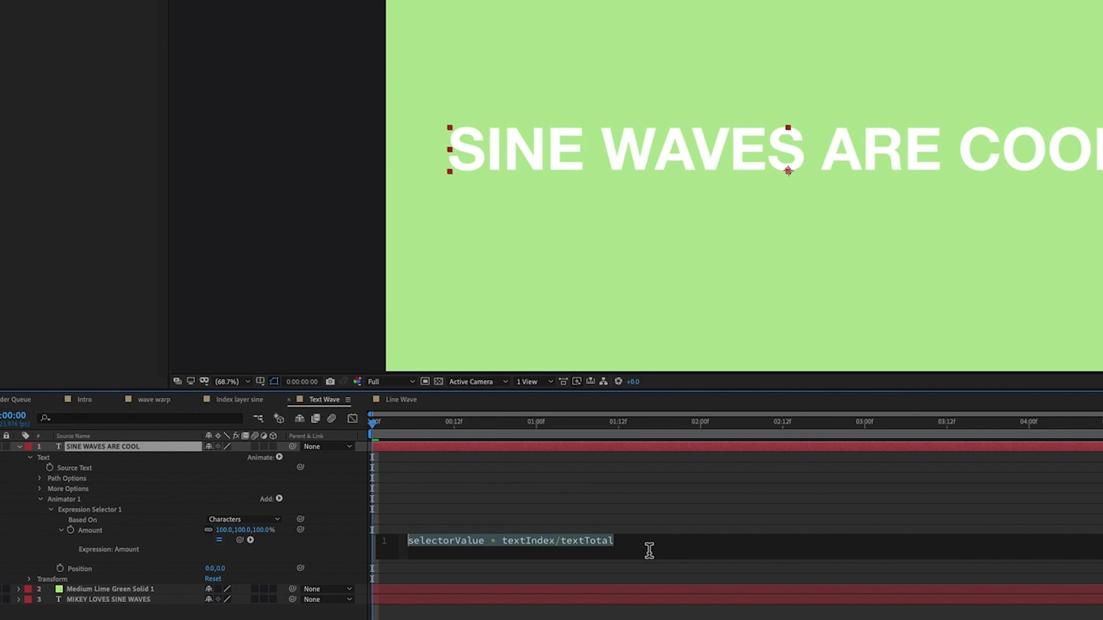
text(Math.sin())
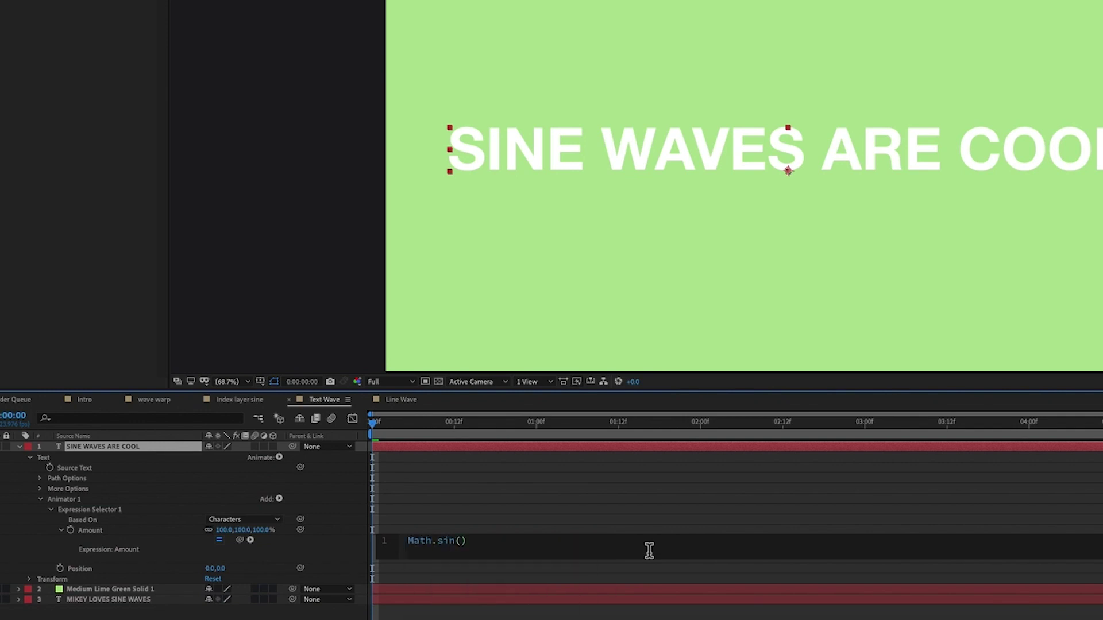
text(time)
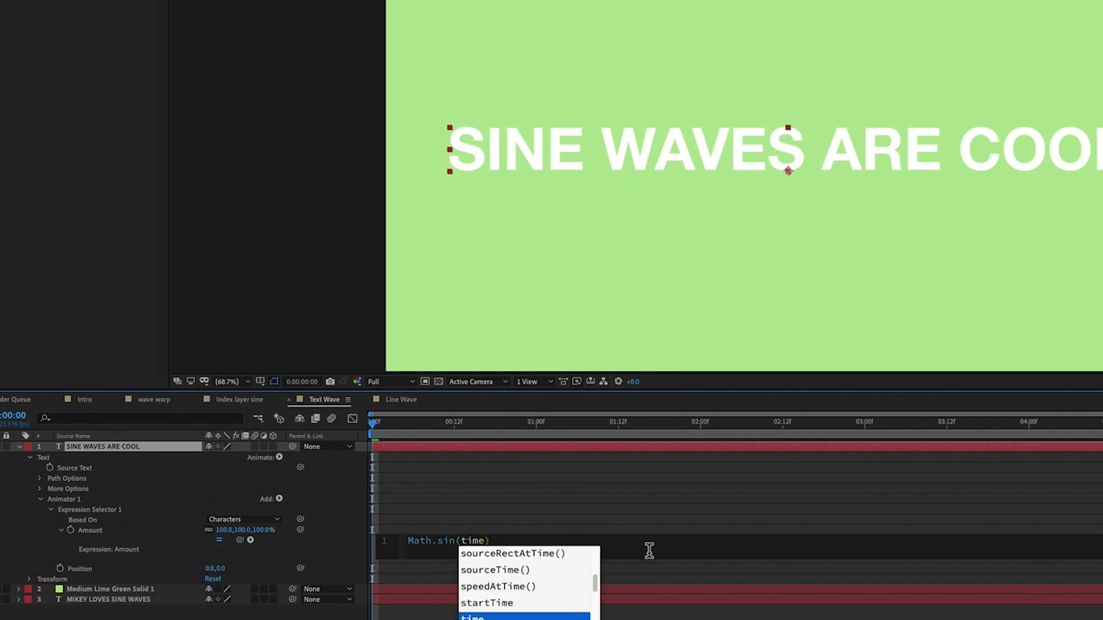
text(*)
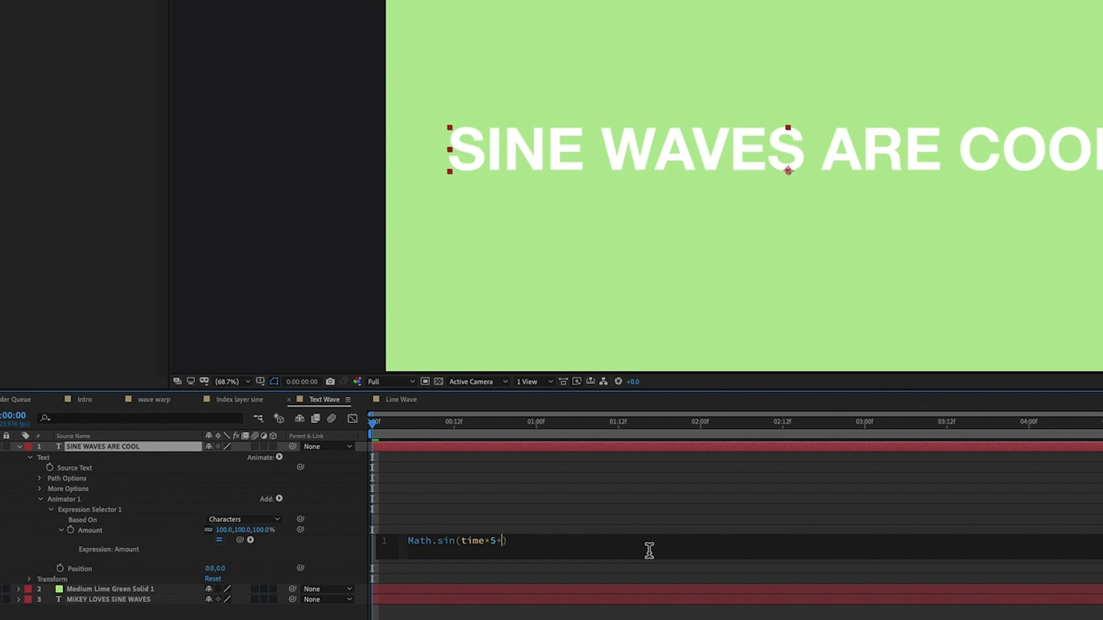
text(5+textIndex)
click(591, 574)
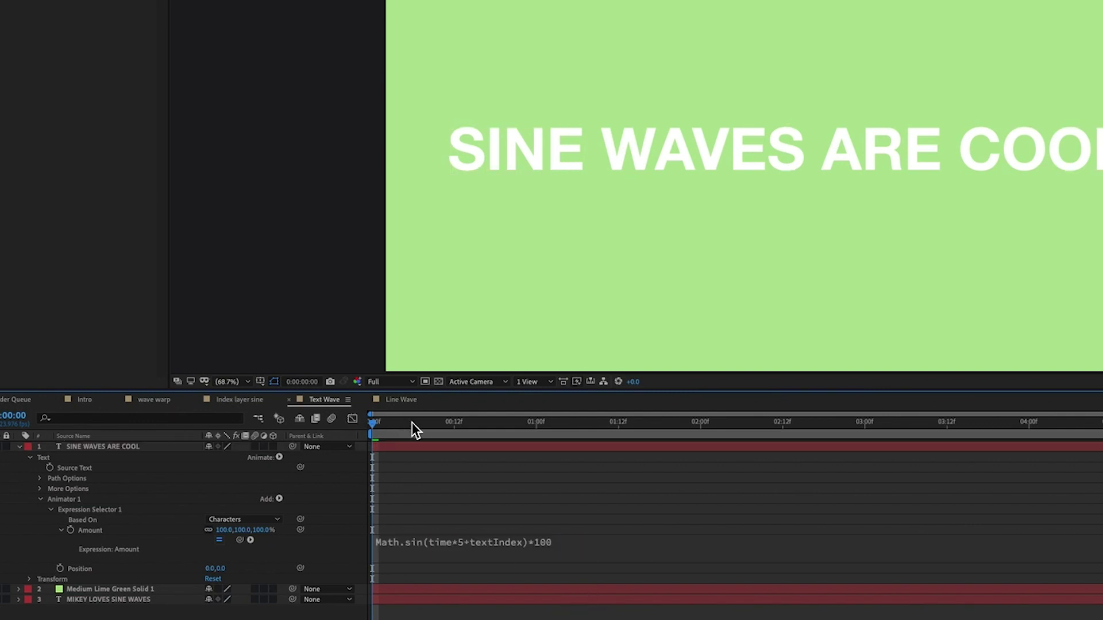
key(space)
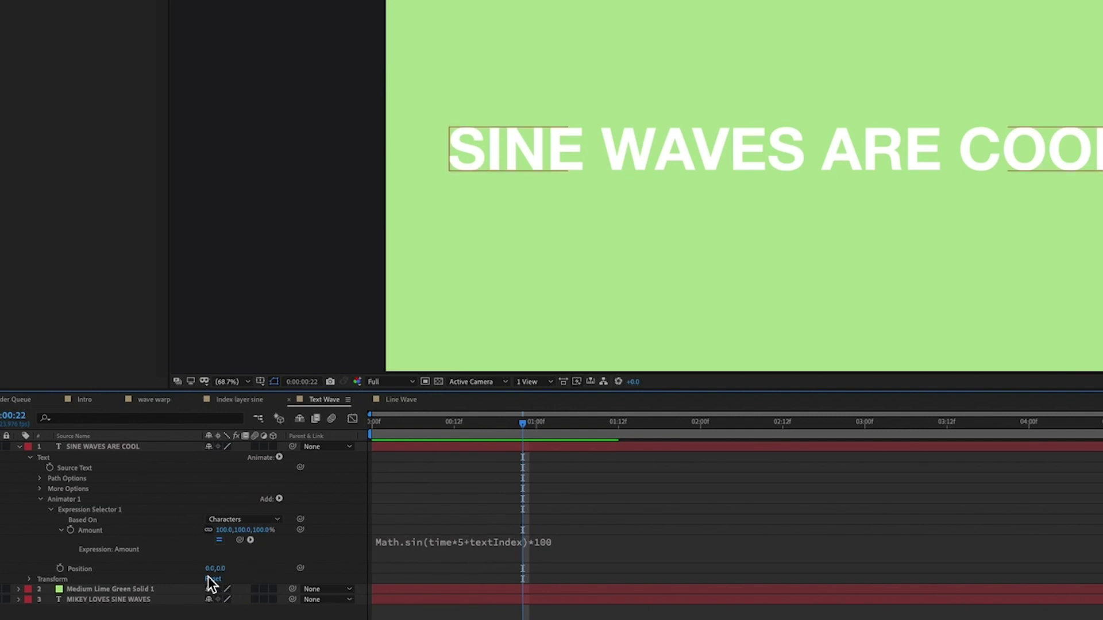
Set the animator's Position to 0,42 and play back the vertical letter wave from the first frame
drag(224, 574, 253, 577)
click(474, 447)
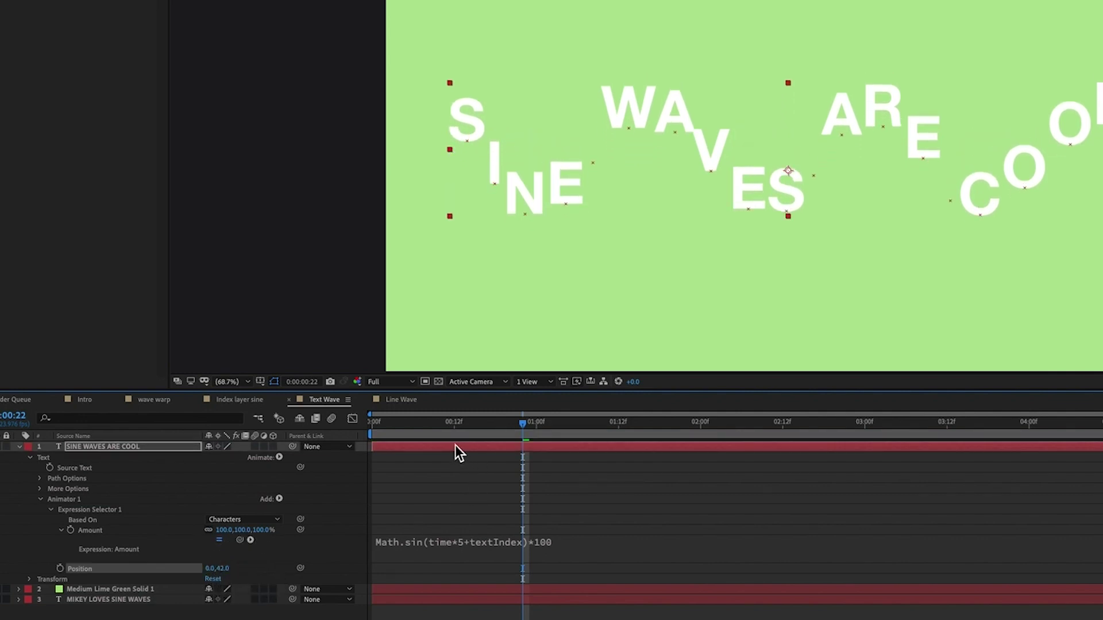
key(space)
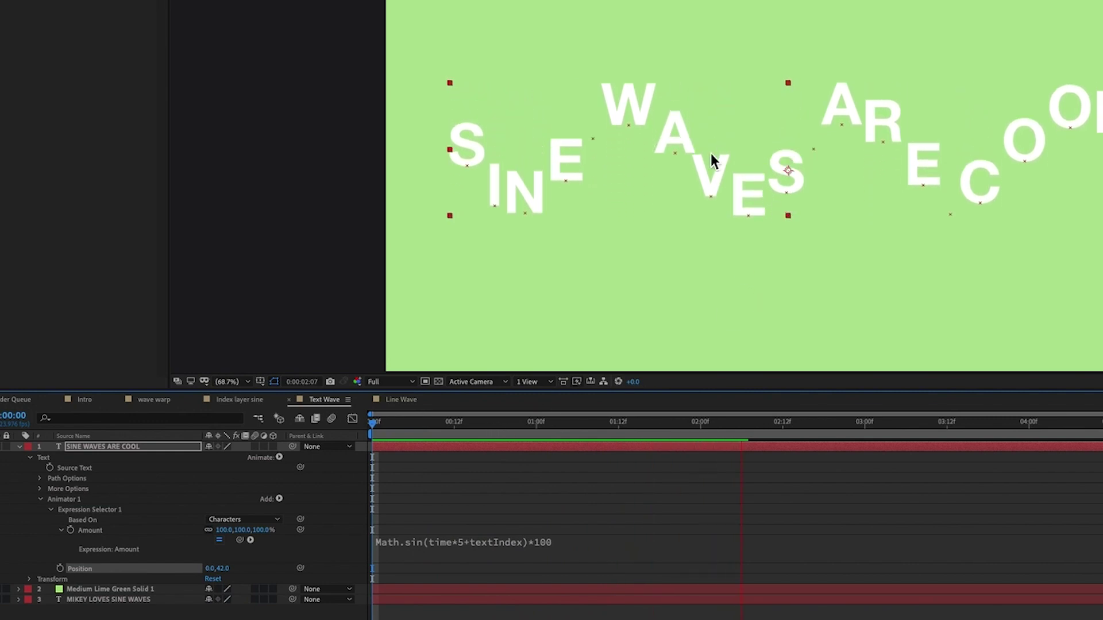
key(space)
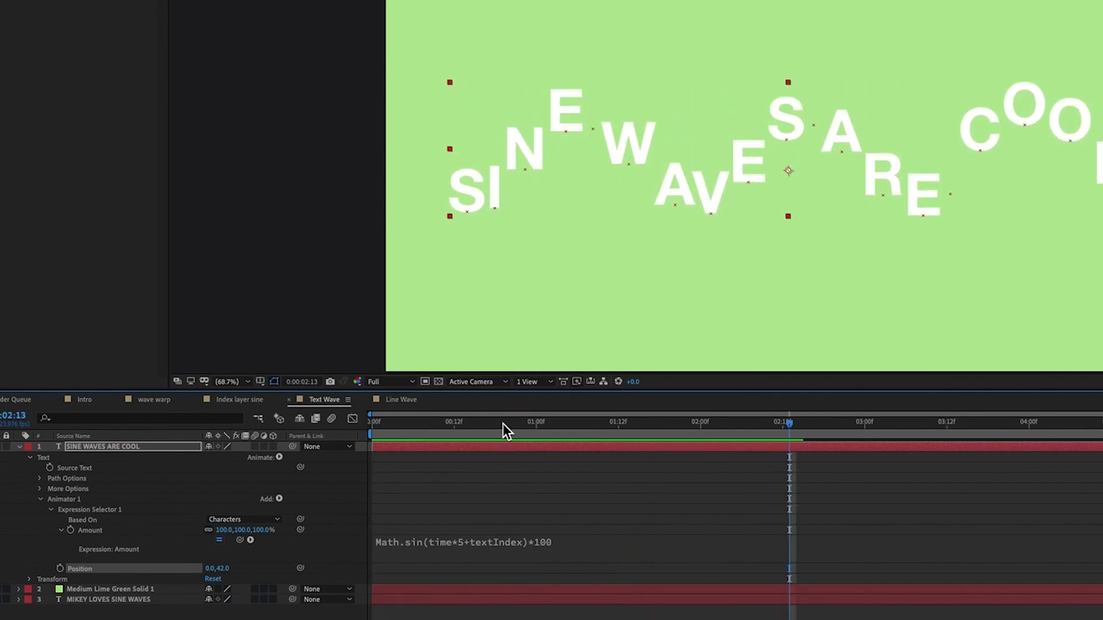
drag(505, 430, 317, 430)
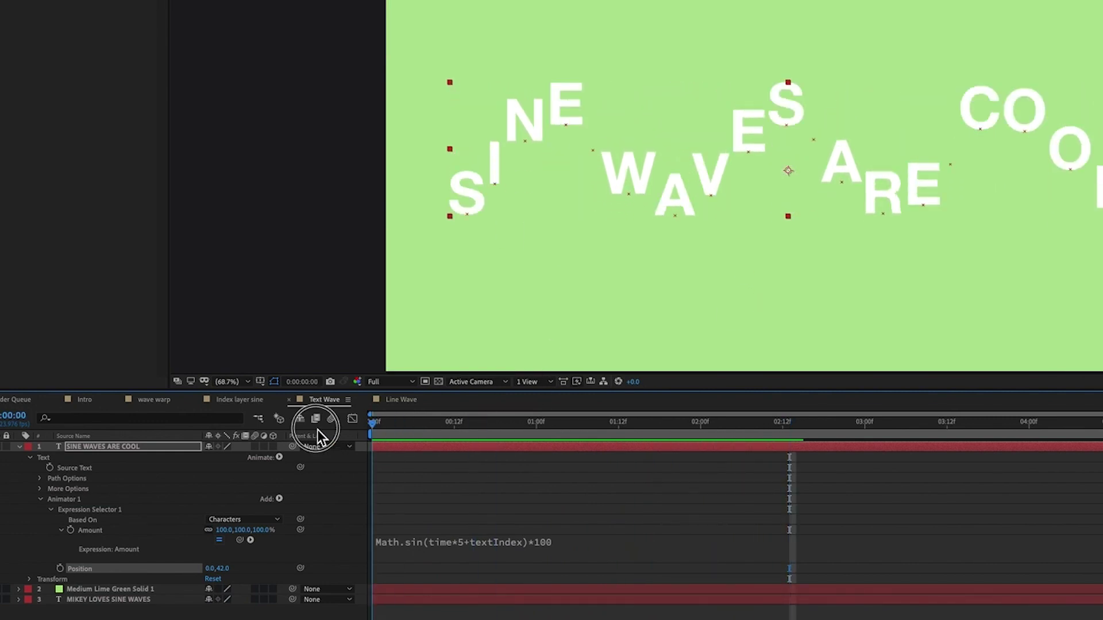
key(space)
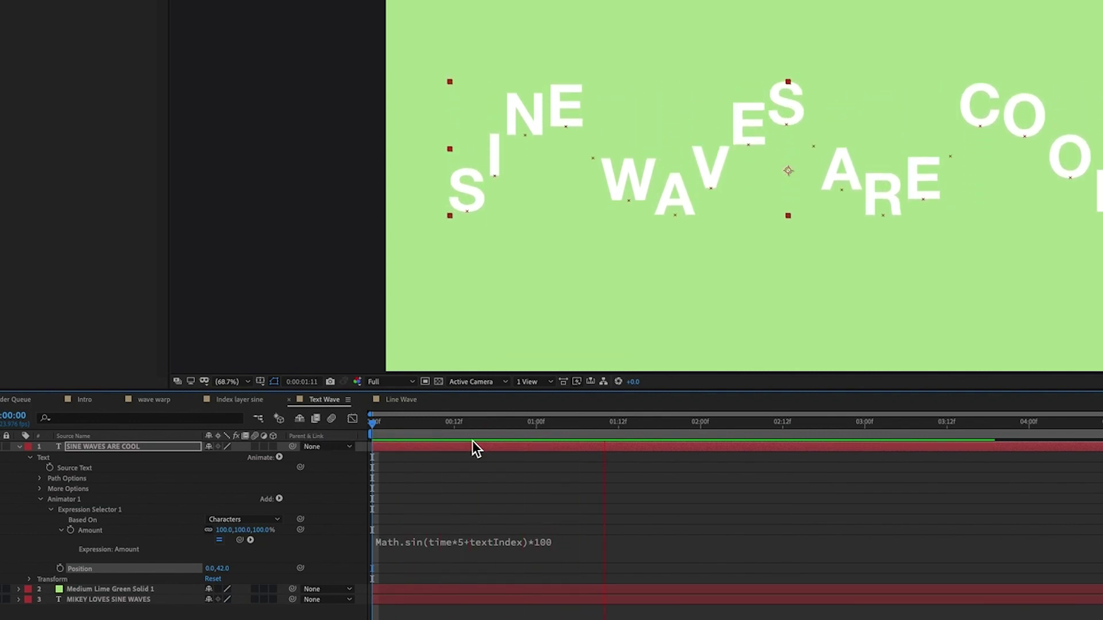
drag(477, 429, 306, 430)
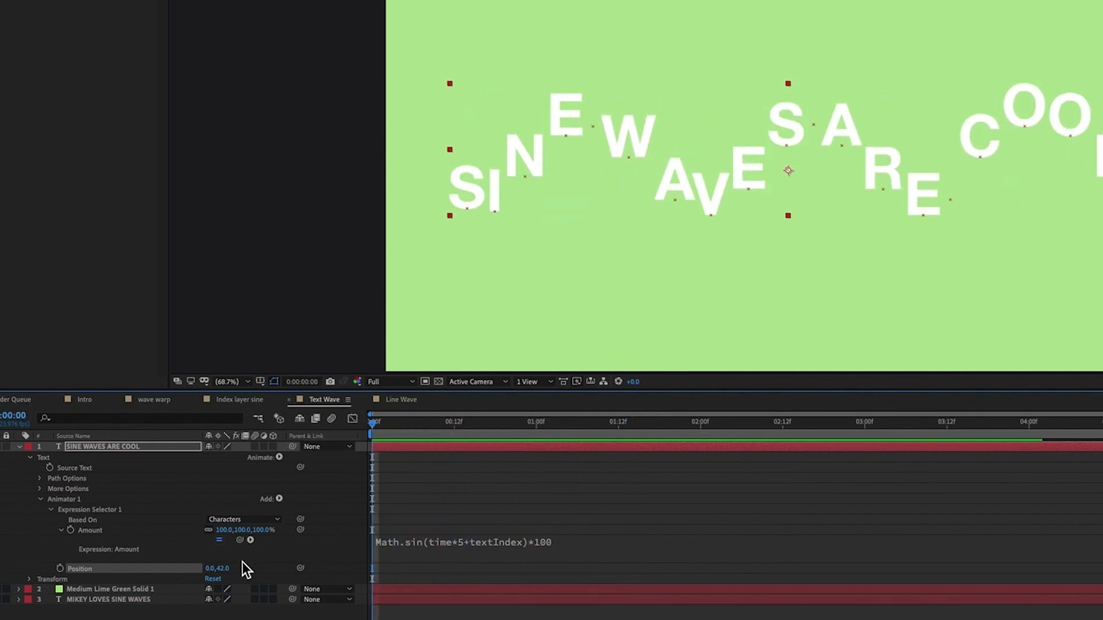
Set the animator's Position to 7,0 for a horizontal letter wave and play it back
text(0)
key(Return)
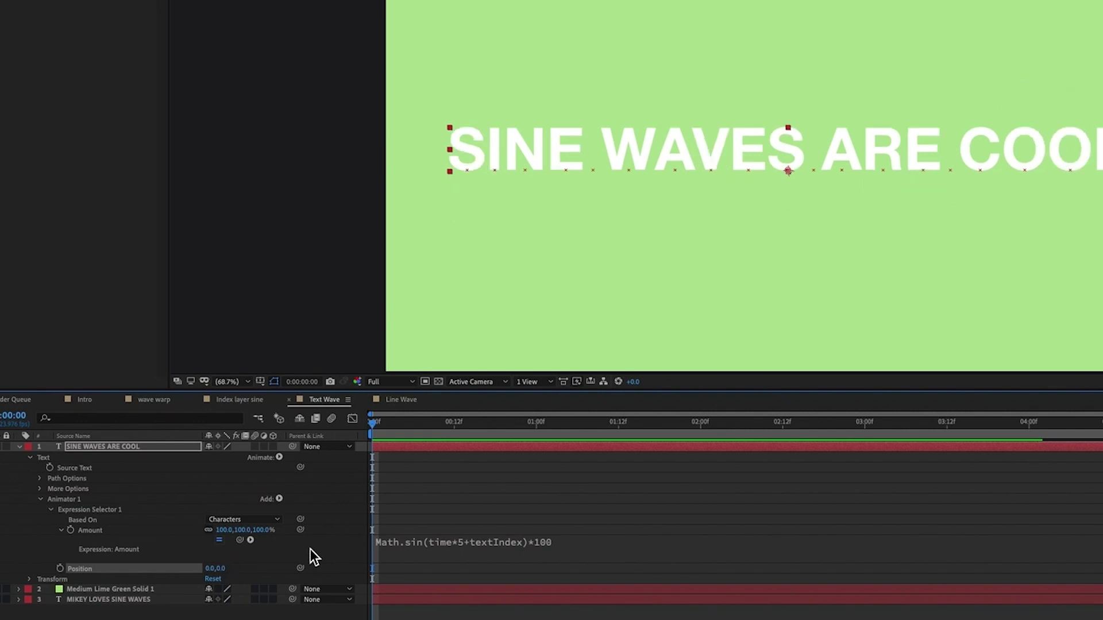
drag(207, 569, 211, 568)
key(space)
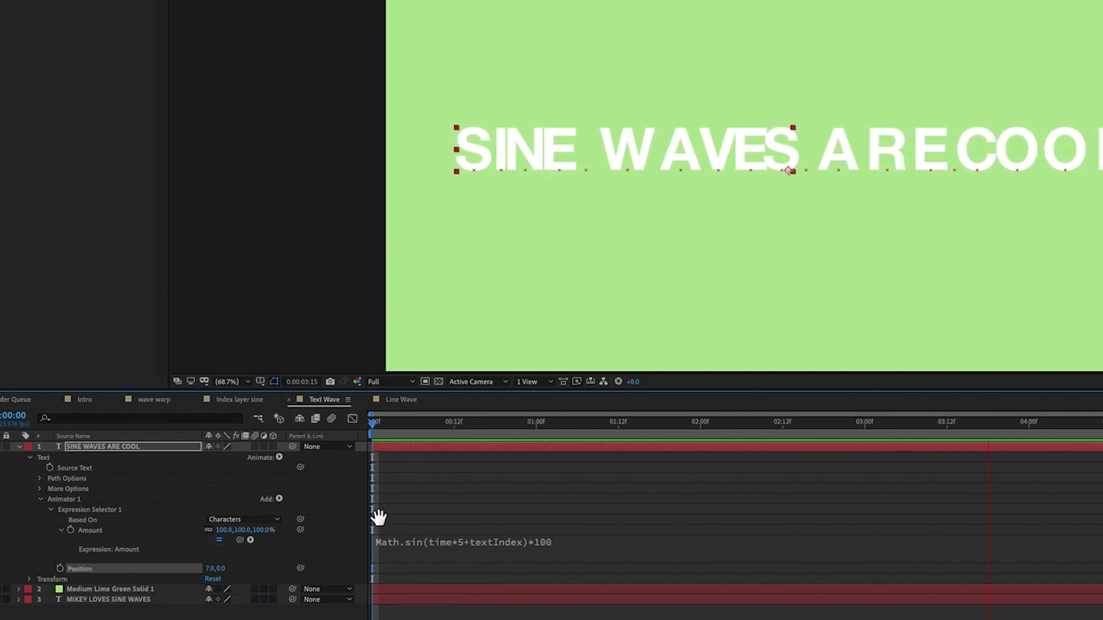
Stop the preview and set the animator's Position to 0,0
key(space)
click(211, 569)
text(0)
key(Return)
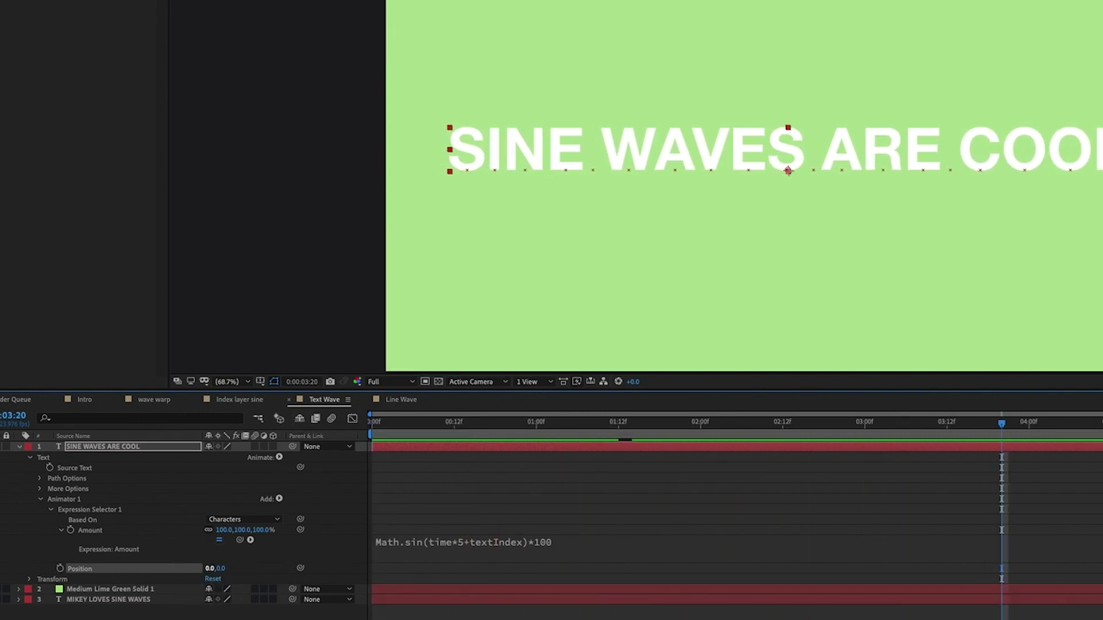
Add a Scale property to Animator 1, set it to 128%, and play back the letter size wave from the first frame
click(279, 499)
mouse_move(288, 499)
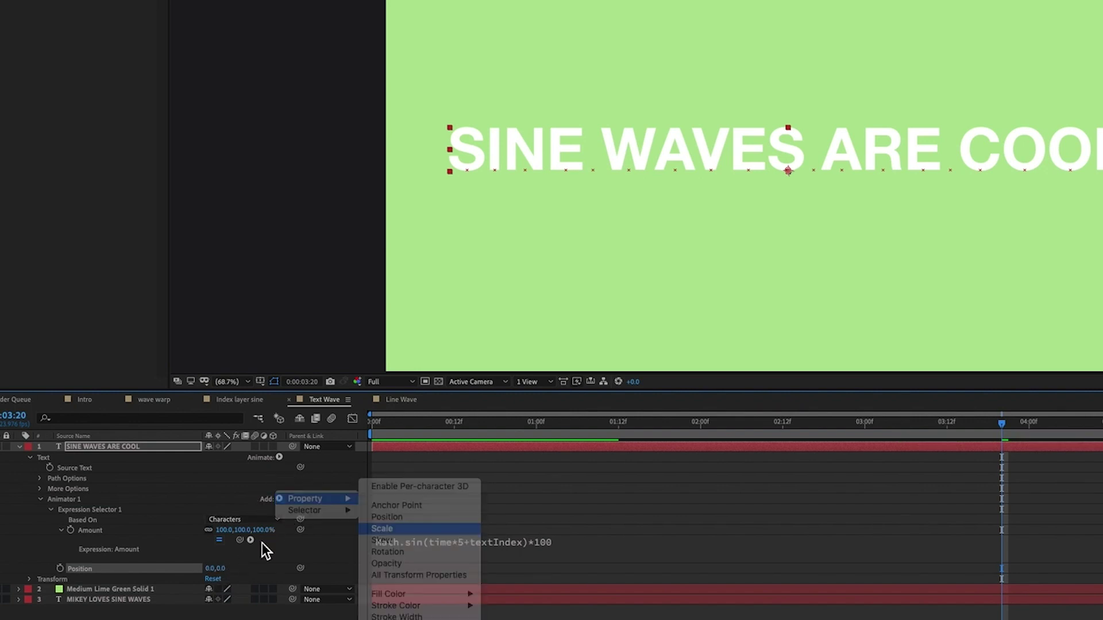
drag(247, 579, 265, 580)
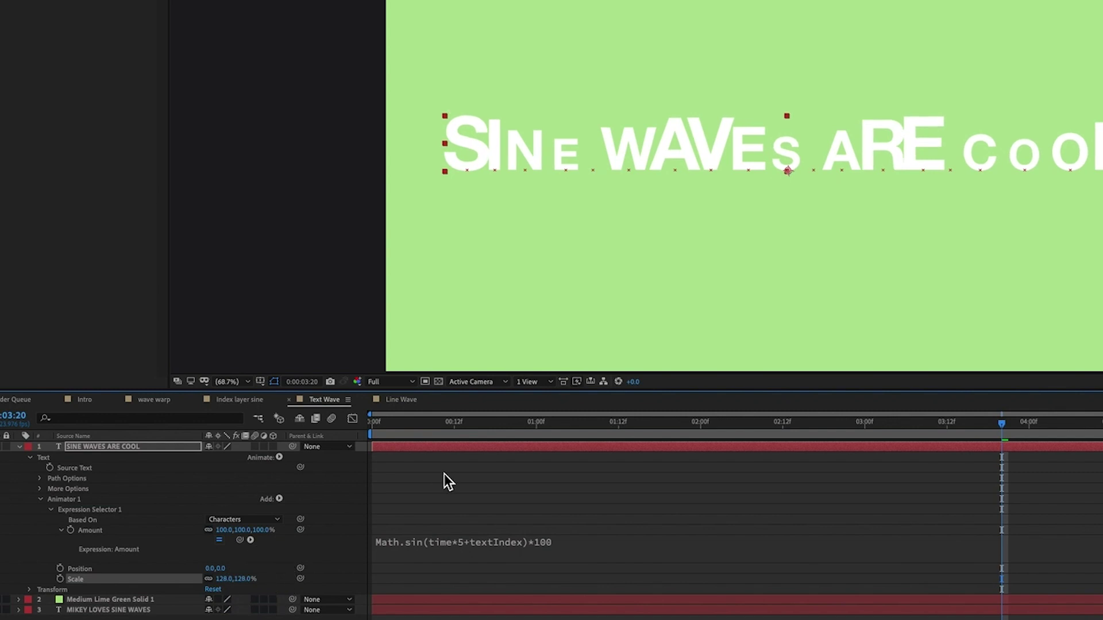
key(space)
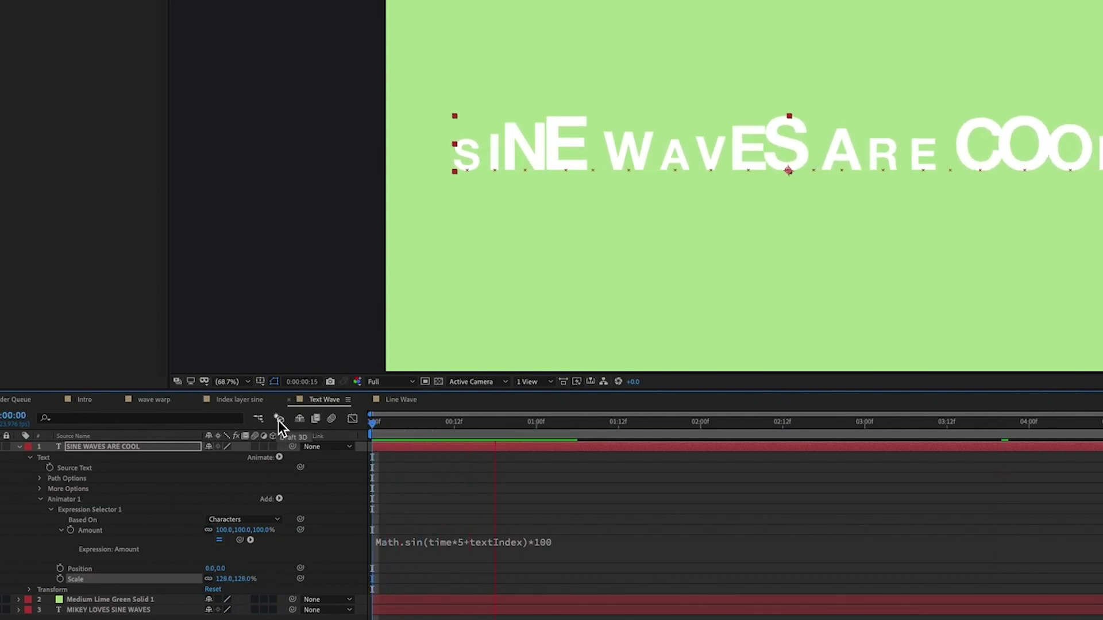
Add a Blur property to Animator 1, set it to 16, and preview the blurred letter wave
click(279, 500)
mouse_move(284, 499)
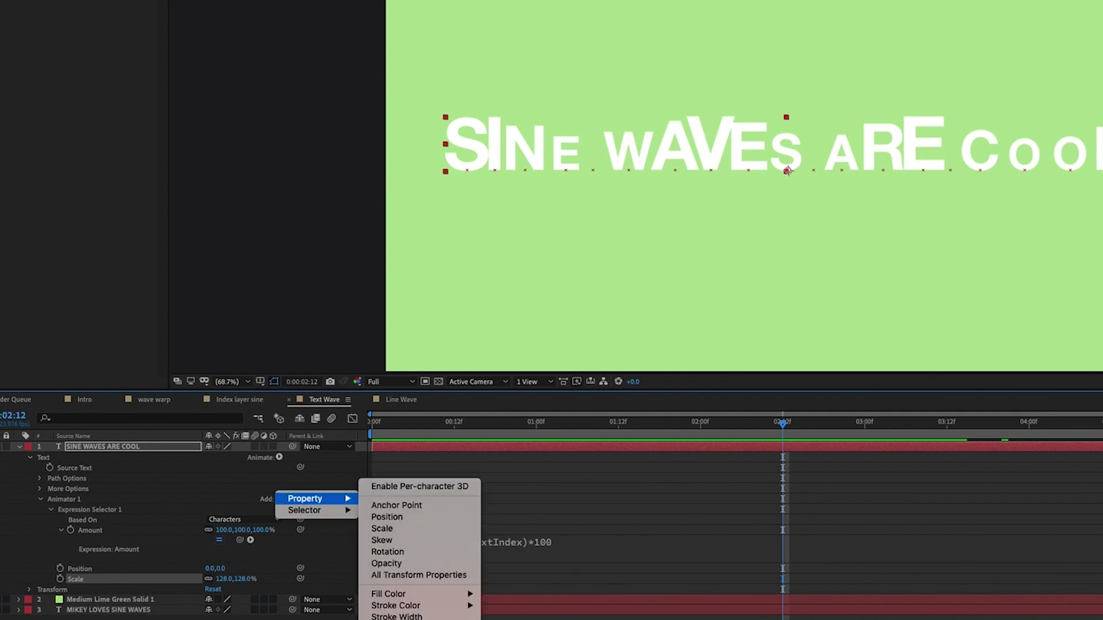
click(381, 619)
drag(225, 590, 232, 591)
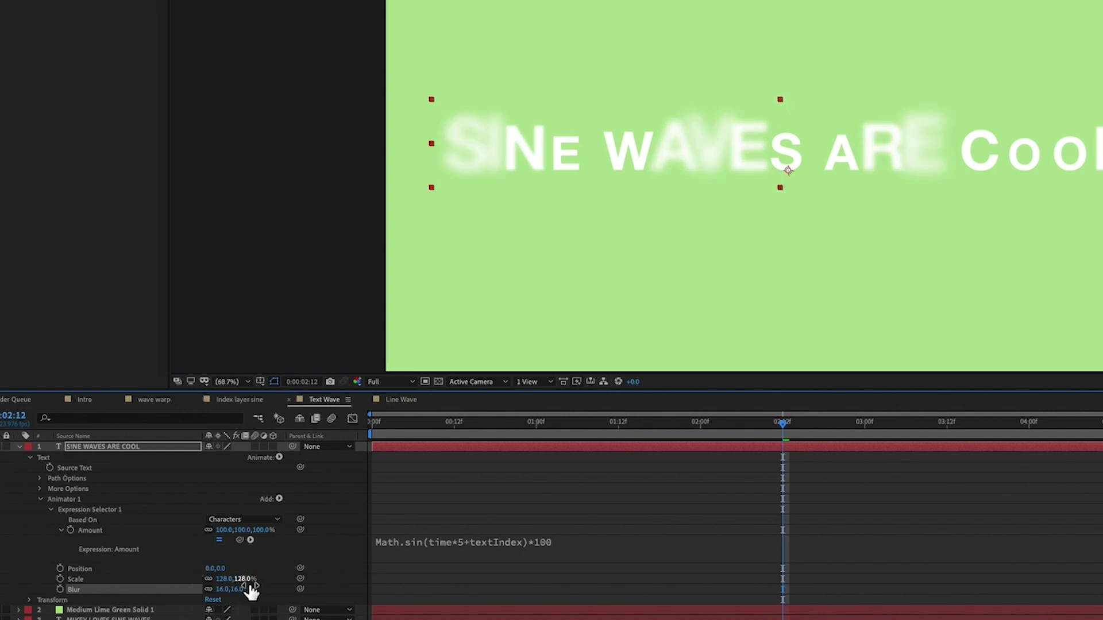
key(space)
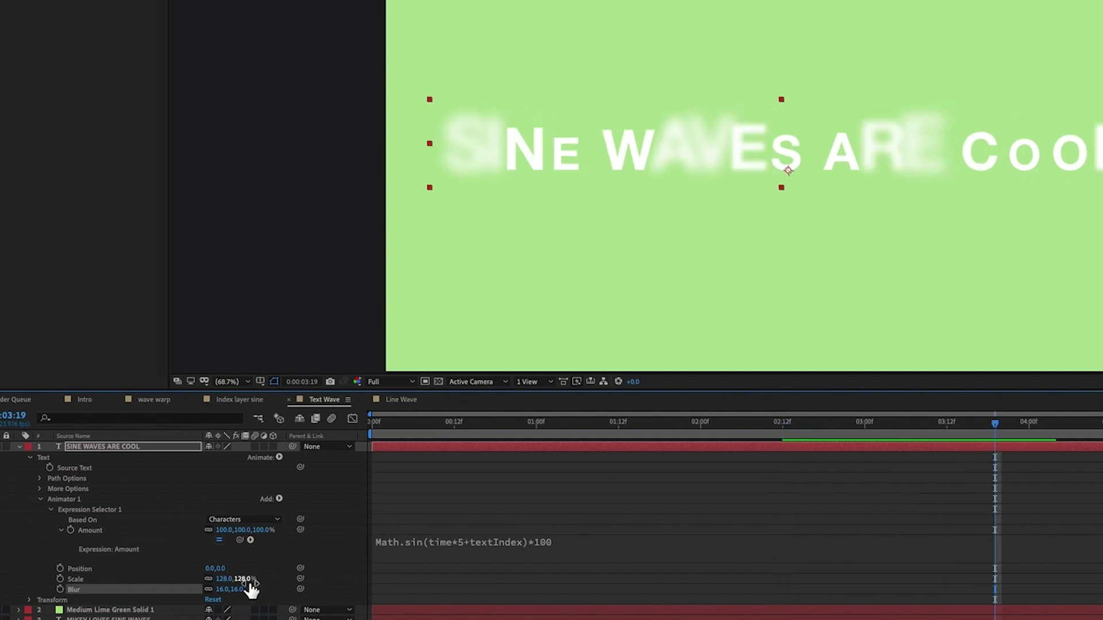
Set the animator's Scale to 61% and play back the wave from the first frame
drag(227, 579, 175, 579)
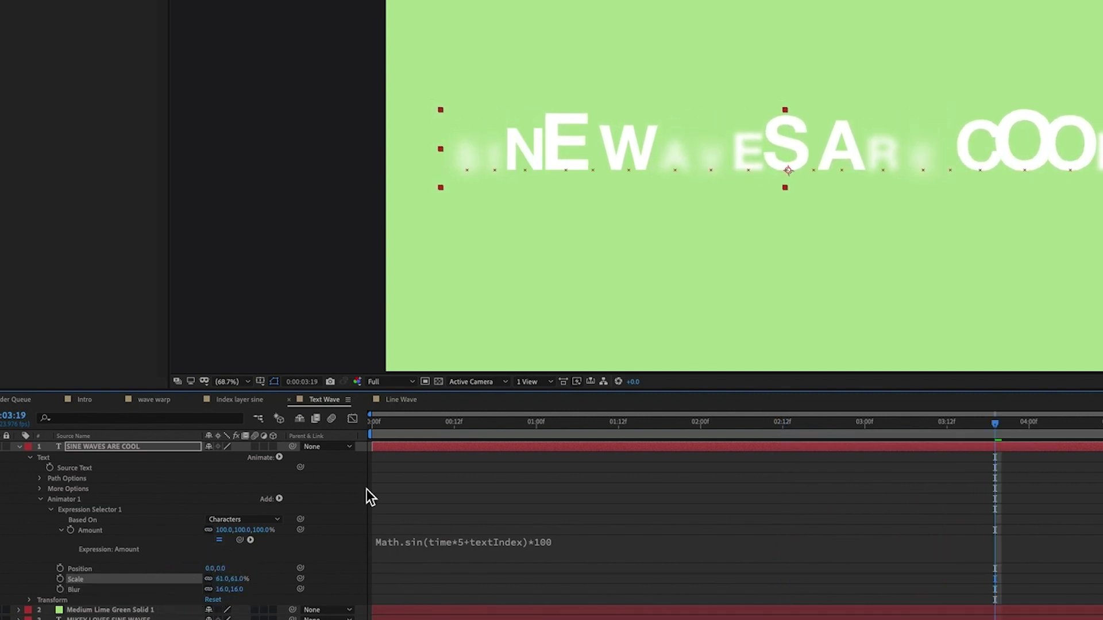
drag(434, 424, 239, 418)
key(space)
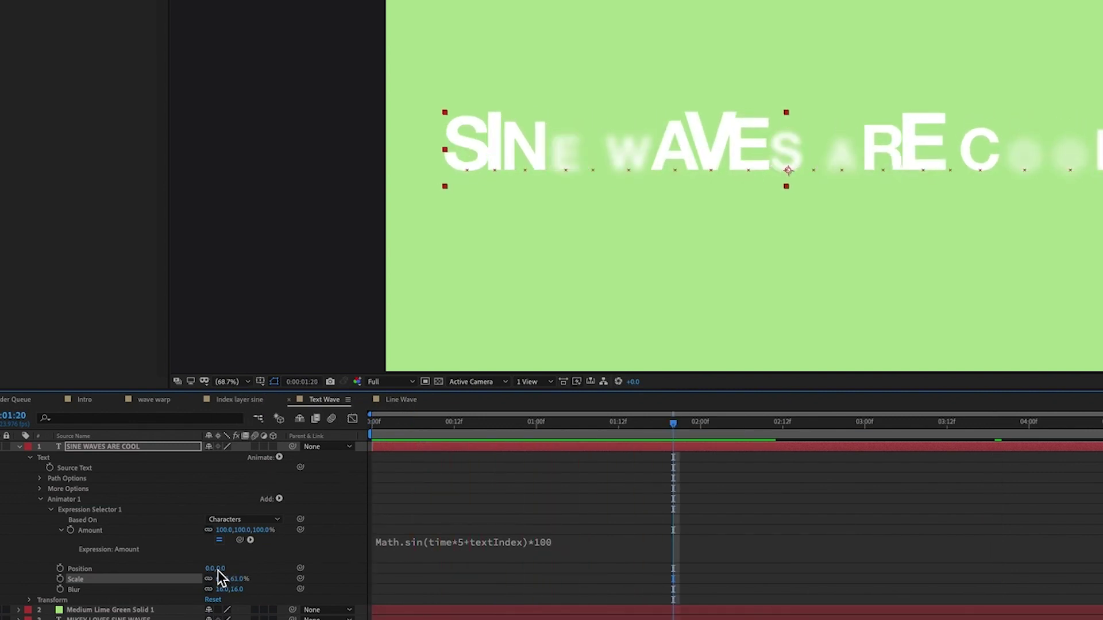
Set the animator's Position to -8,0 and its Blur to 5
drag(217, 569, 209, 571)
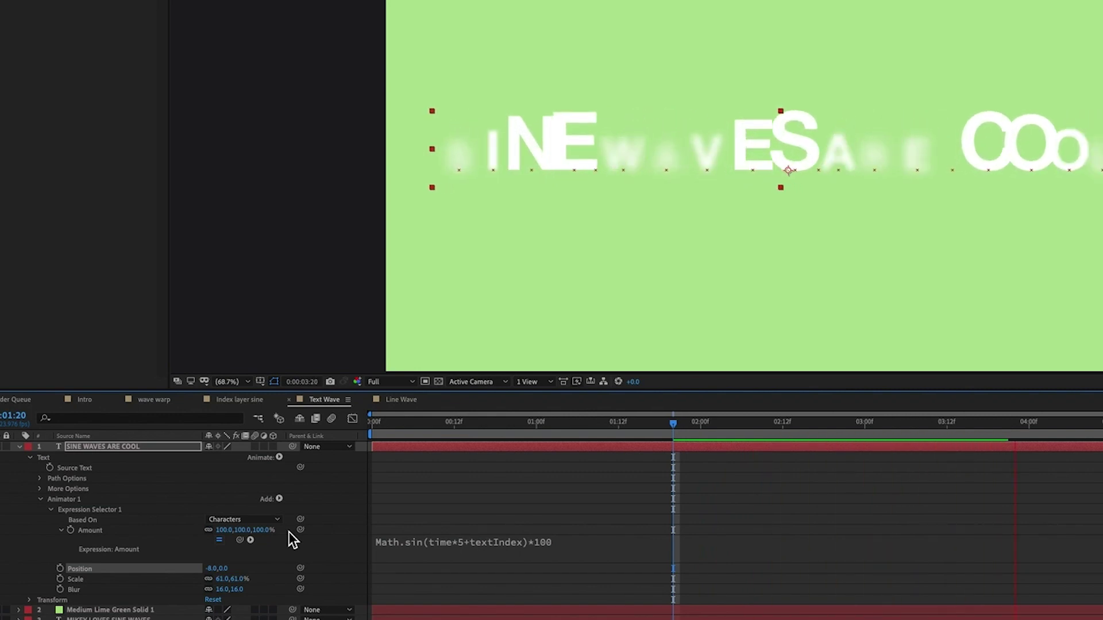
click(223, 590)
text(5)
key(Return)
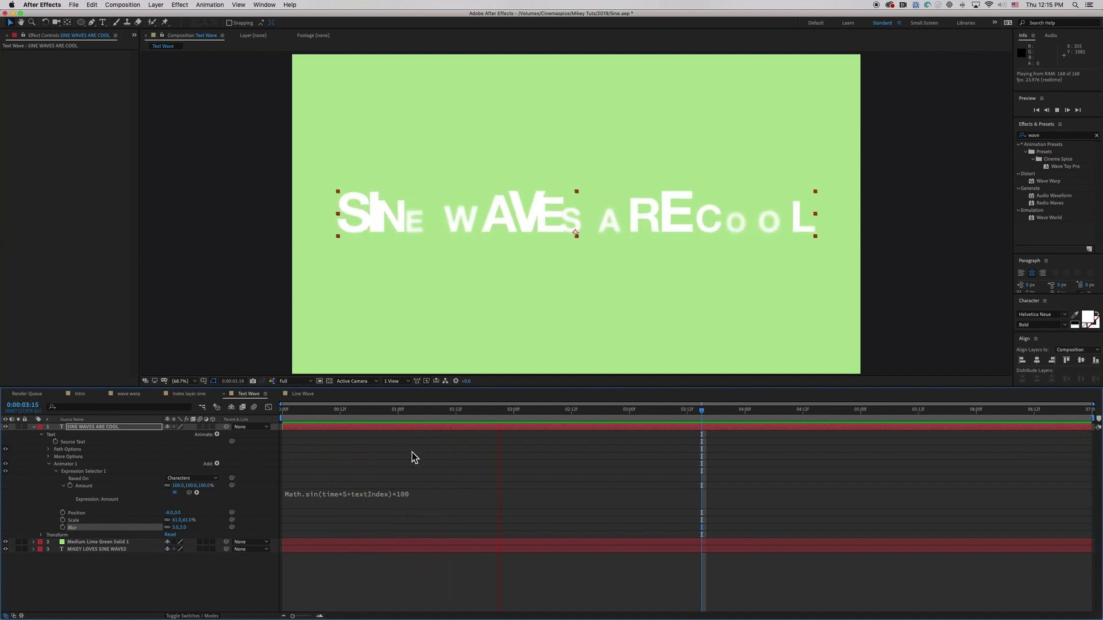
Stop playback and expand the MIKEY LOVES SINE WAVES layer's properties in a taller timeline to compare its looping expression
key(space)
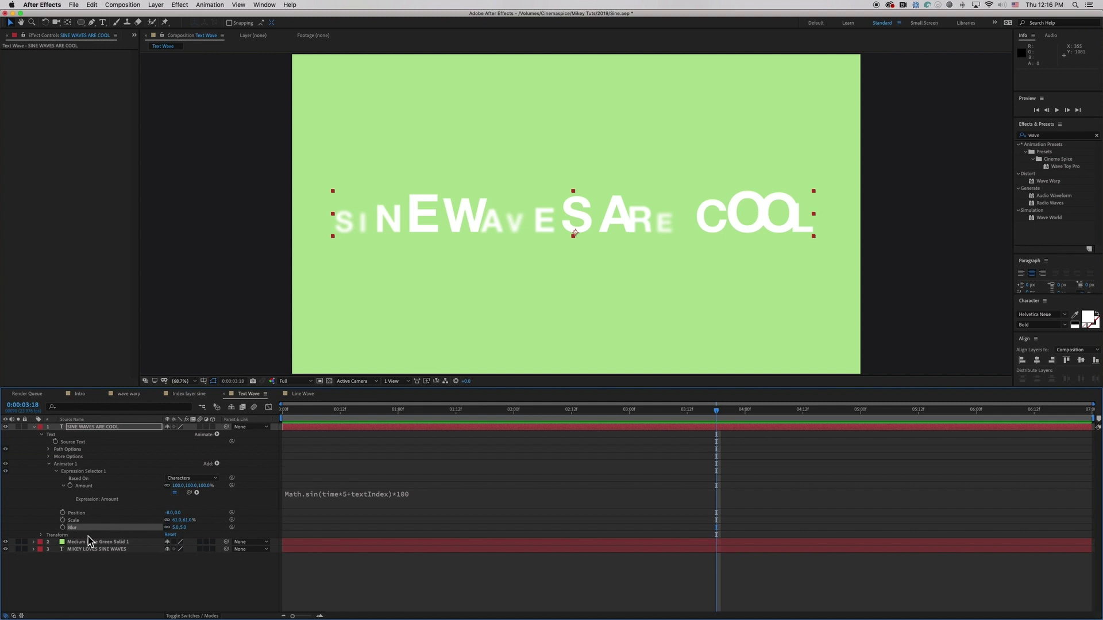
click(34, 550)
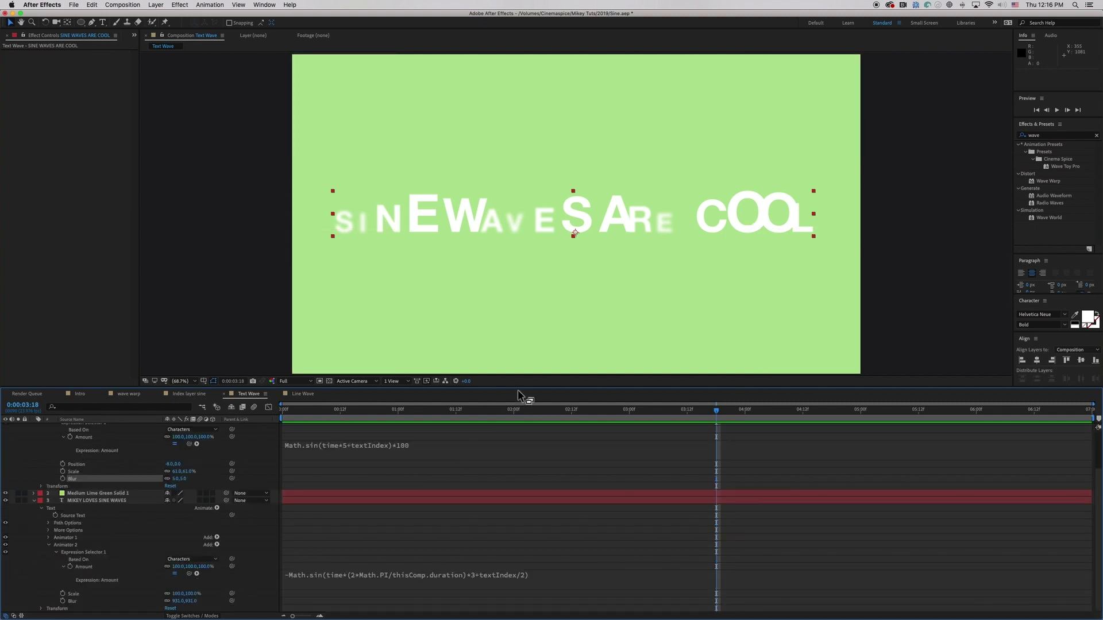
drag(524, 390, 520, 371)
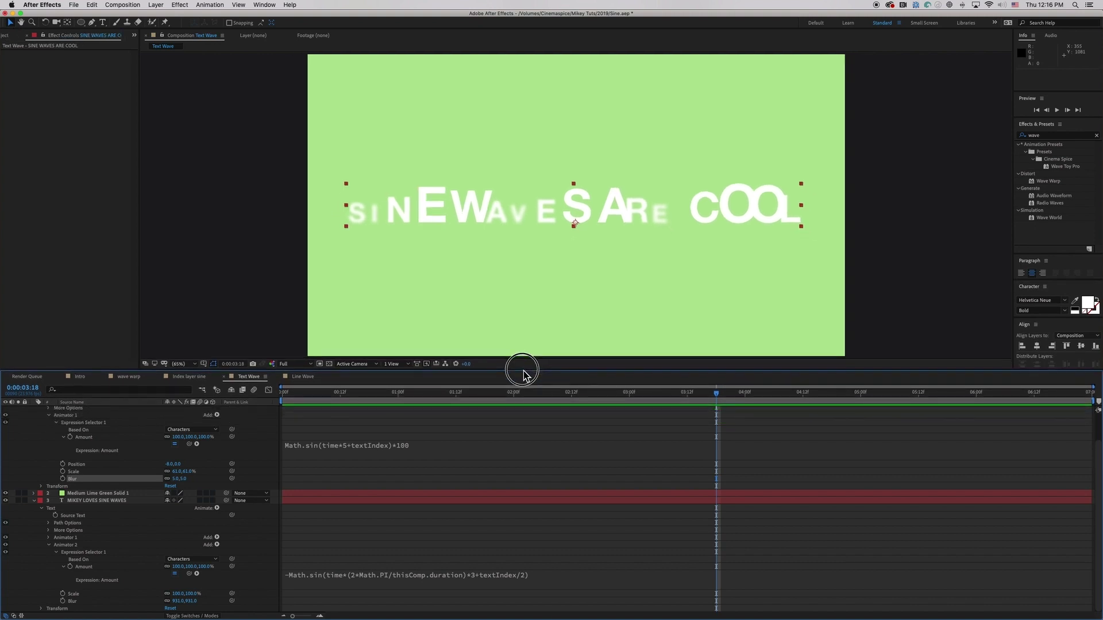
Replace the multiplier 5 with the variable S in the SINE WAVES ARE COOL layer's Amount expression and apply it
click(354, 442)
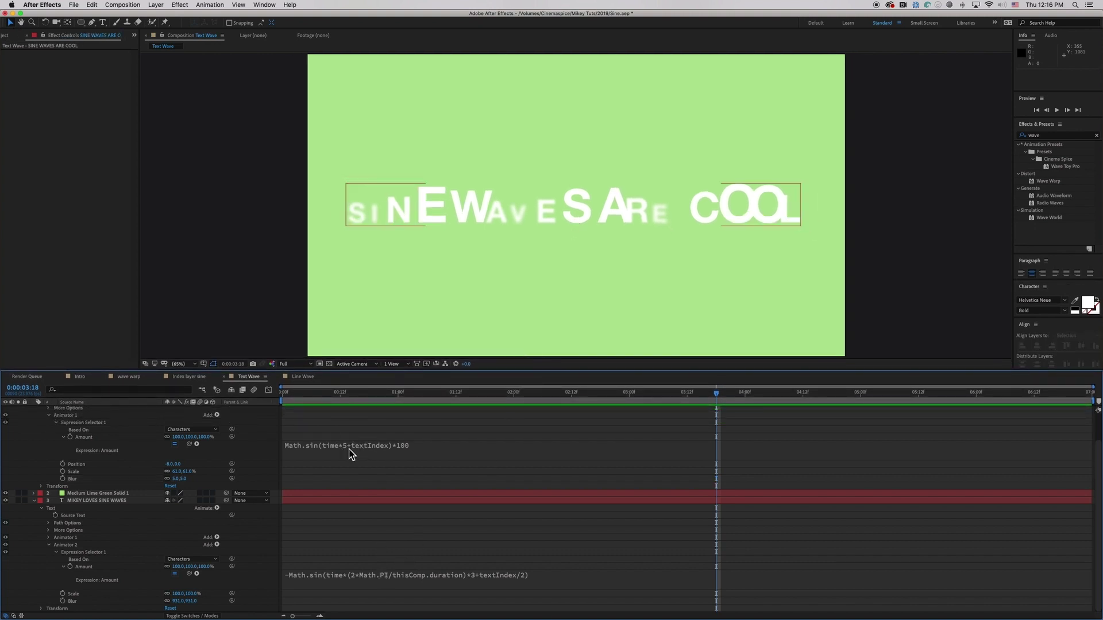
click(348, 449)
click(371, 446)
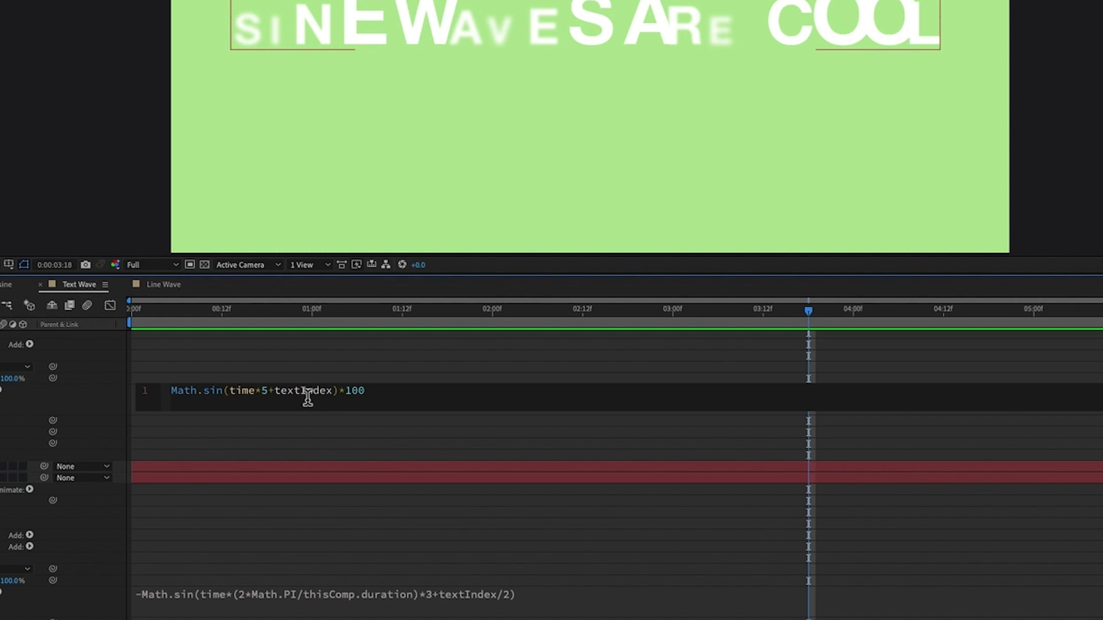
key(BackSpace)
text(S)
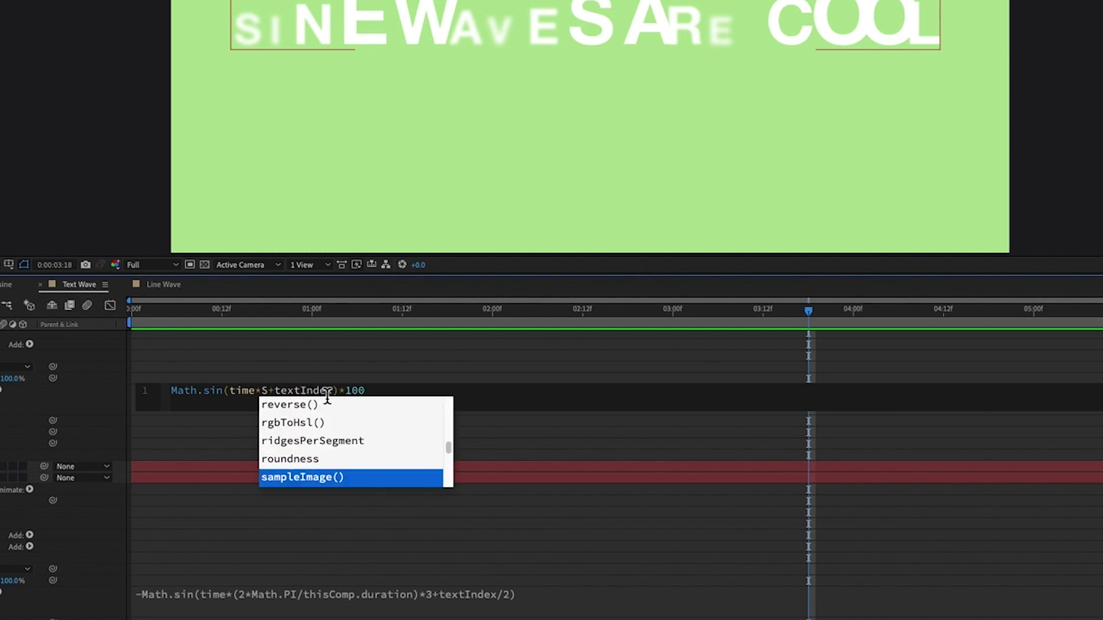
click(452, 378)
Insert S=(2*Math.PI/thisComp.duration) as the first line of the Amount expression, apply it, and play back the loop from the first frame
click(372, 401)
click(402, 395)
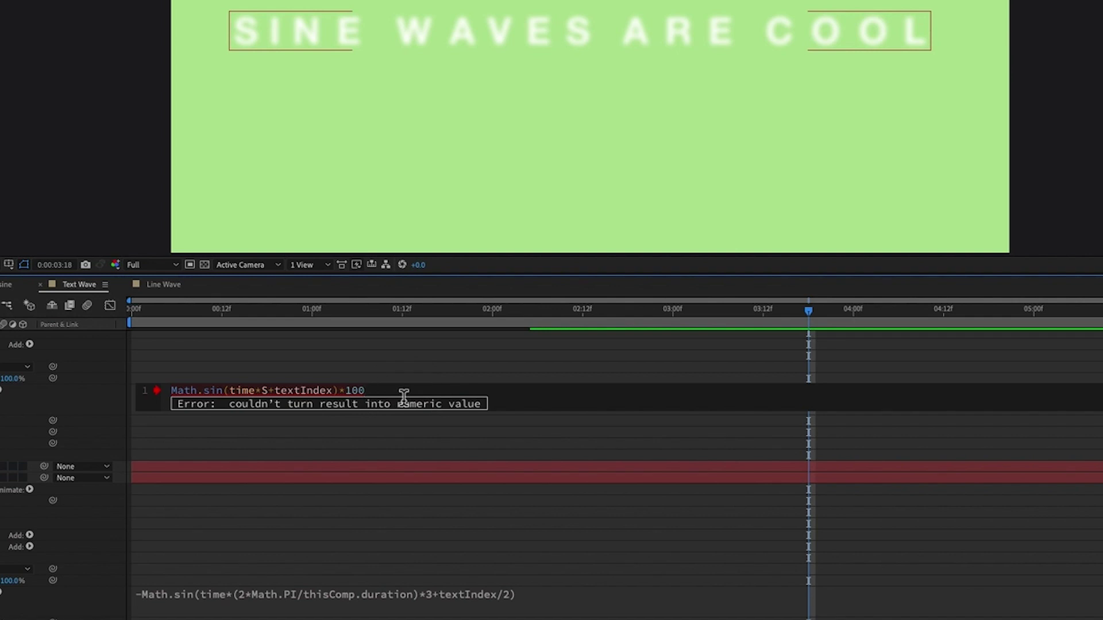
key(Return)
text(S)
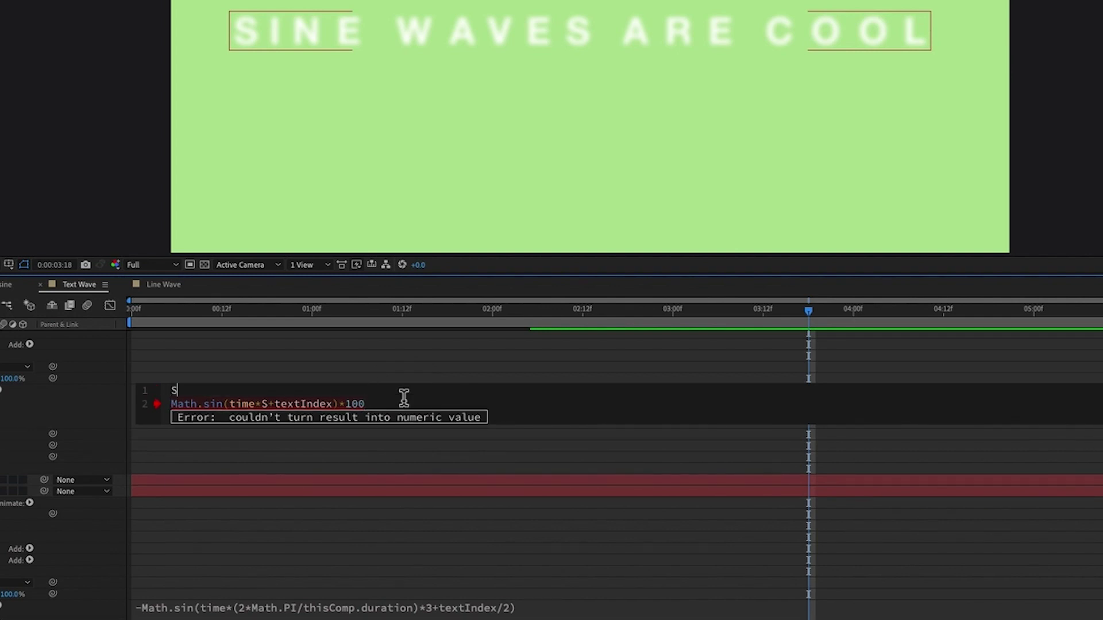
text(=())
key(BackSpace)
text(2)
text(*Mat)
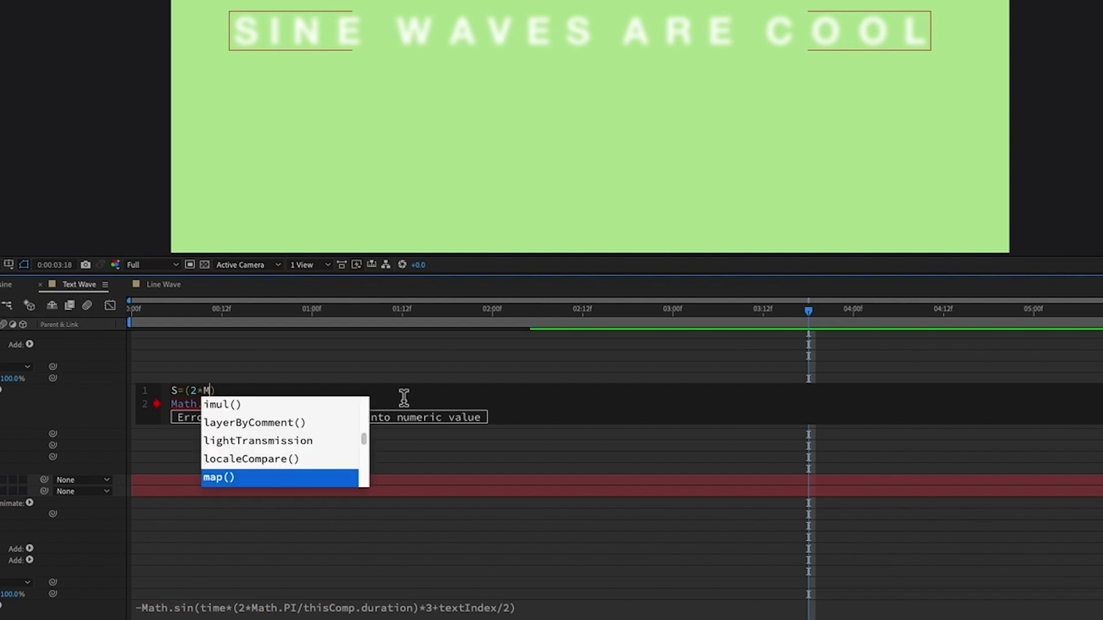
text(h.)
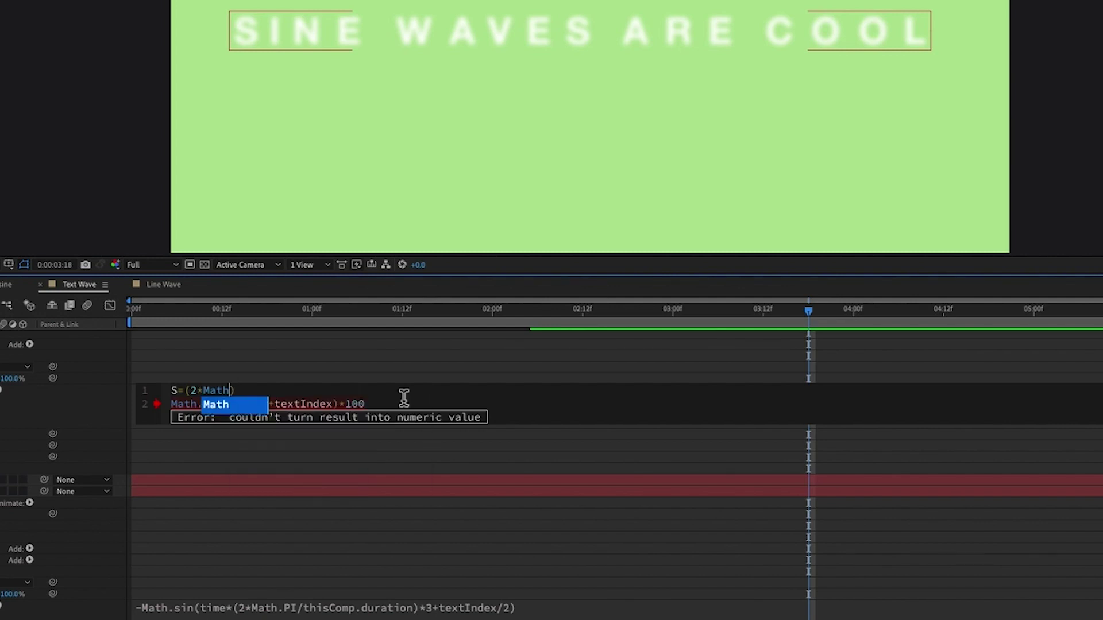
text(PI)
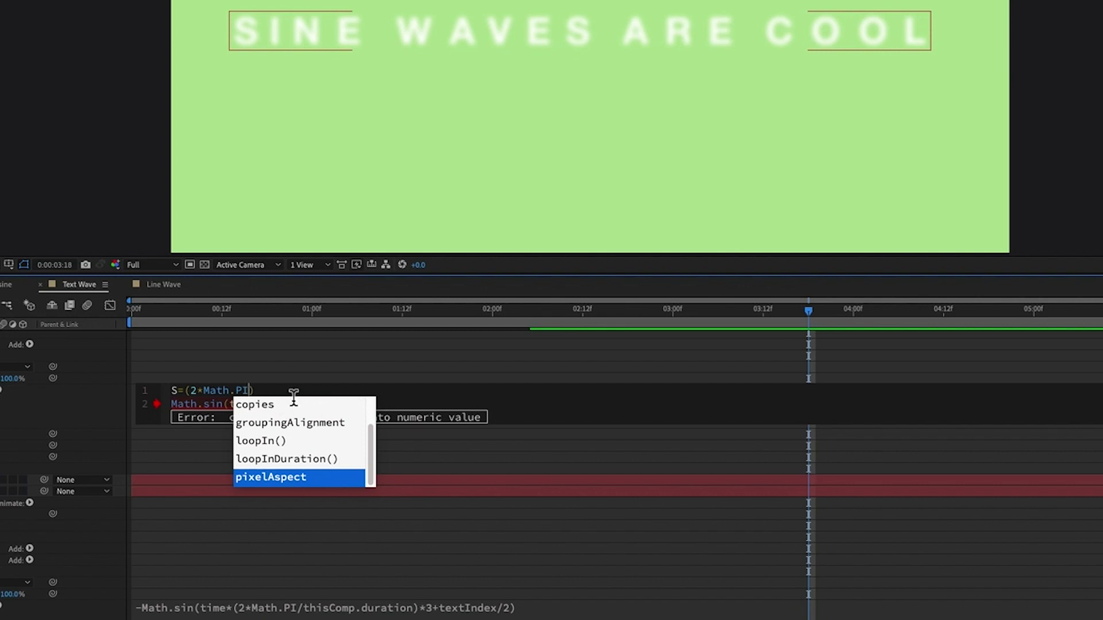
text(/)
text(thisComp)
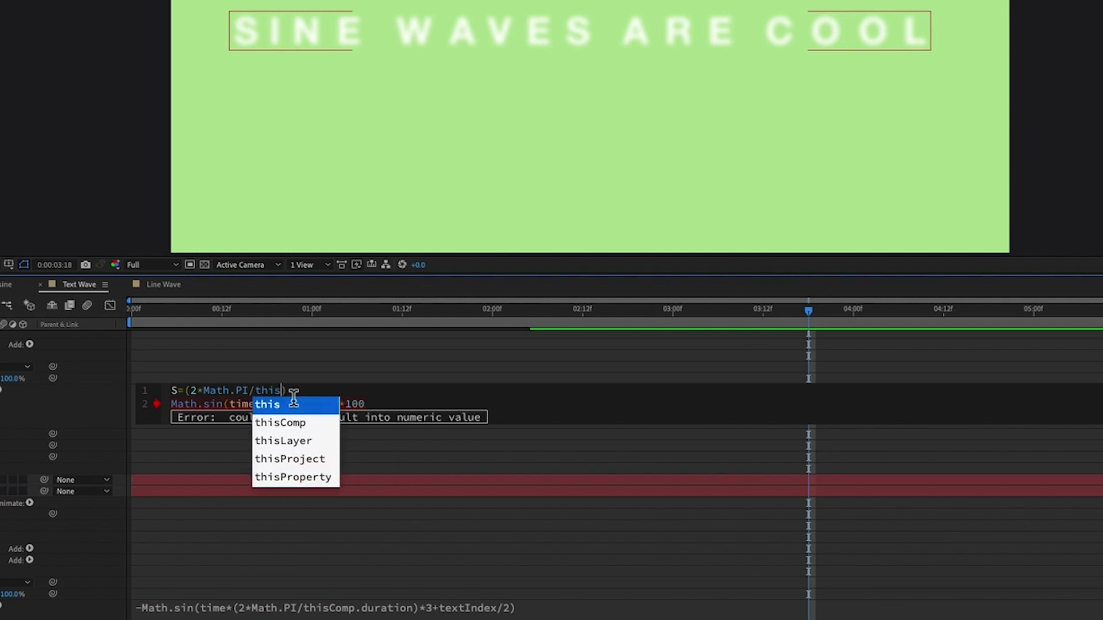
text(.duration)
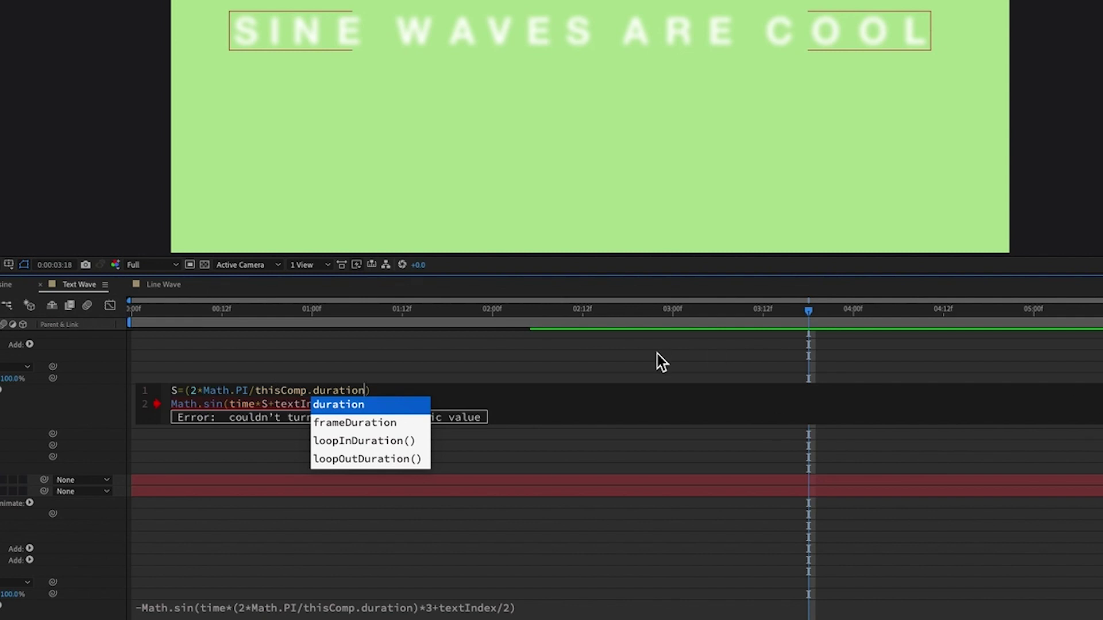
click(422, 368)
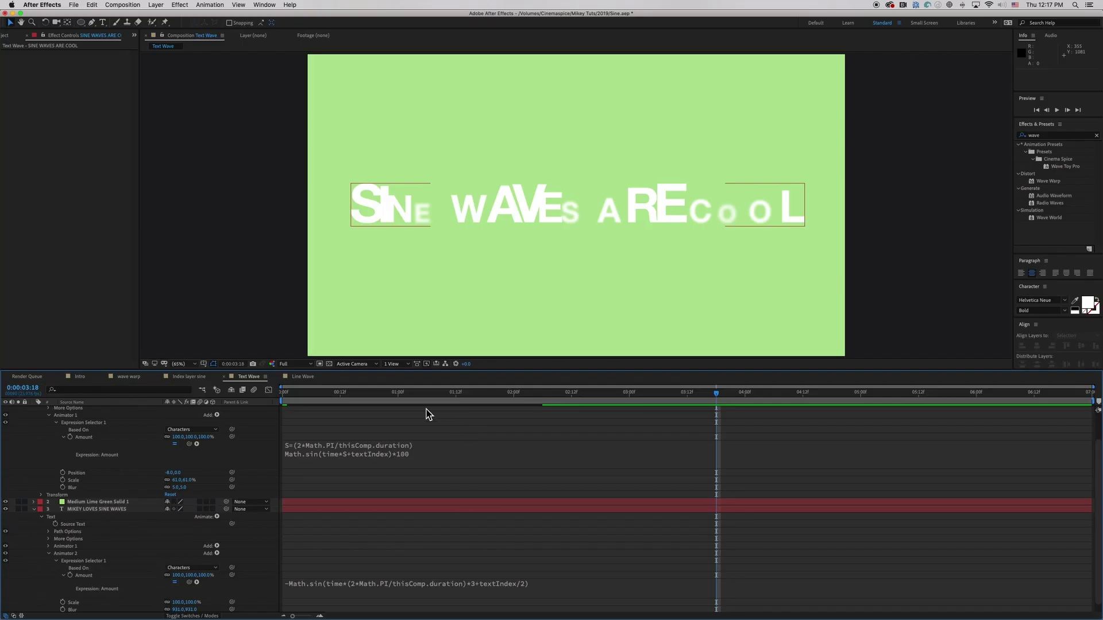
key(space)
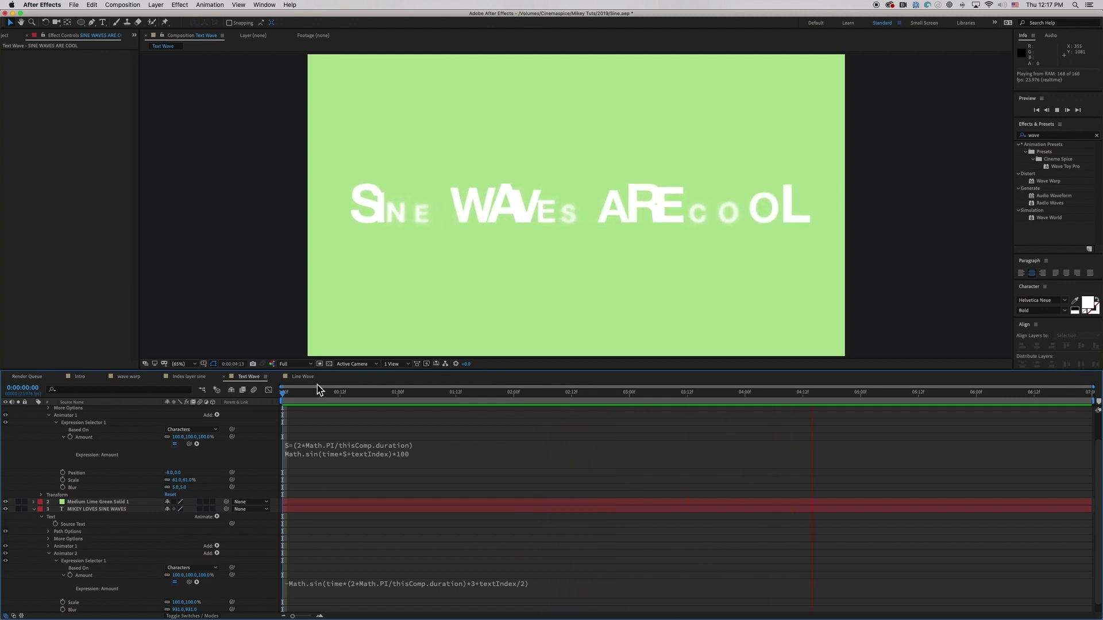
key(space)
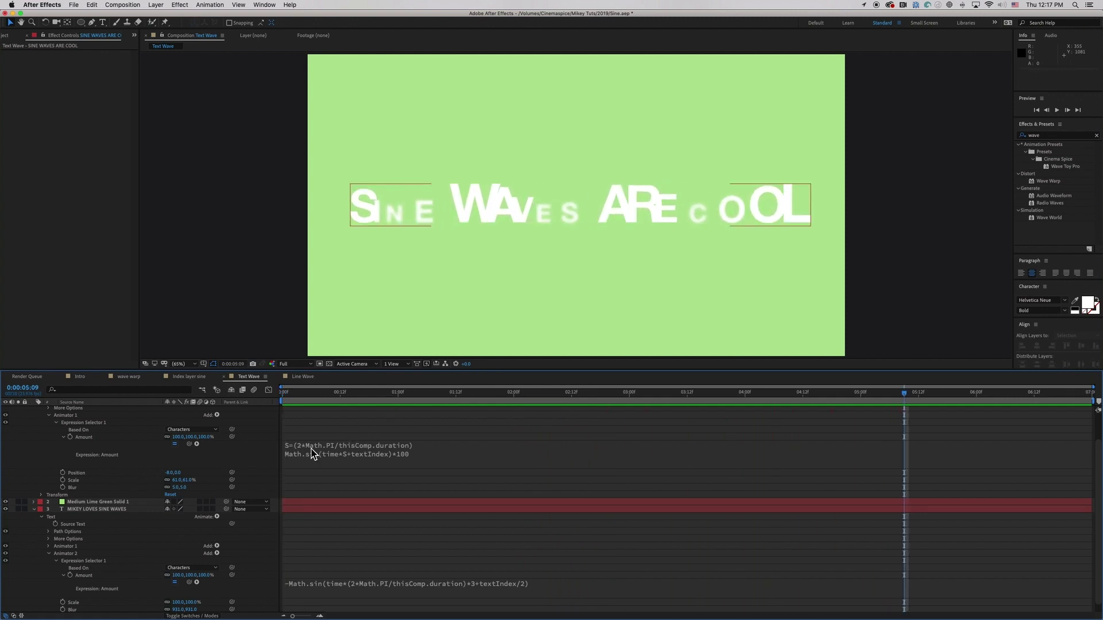
Append *3 to the S line of the Amount expression, apply it, and preview the faster loop
click(424, 455)
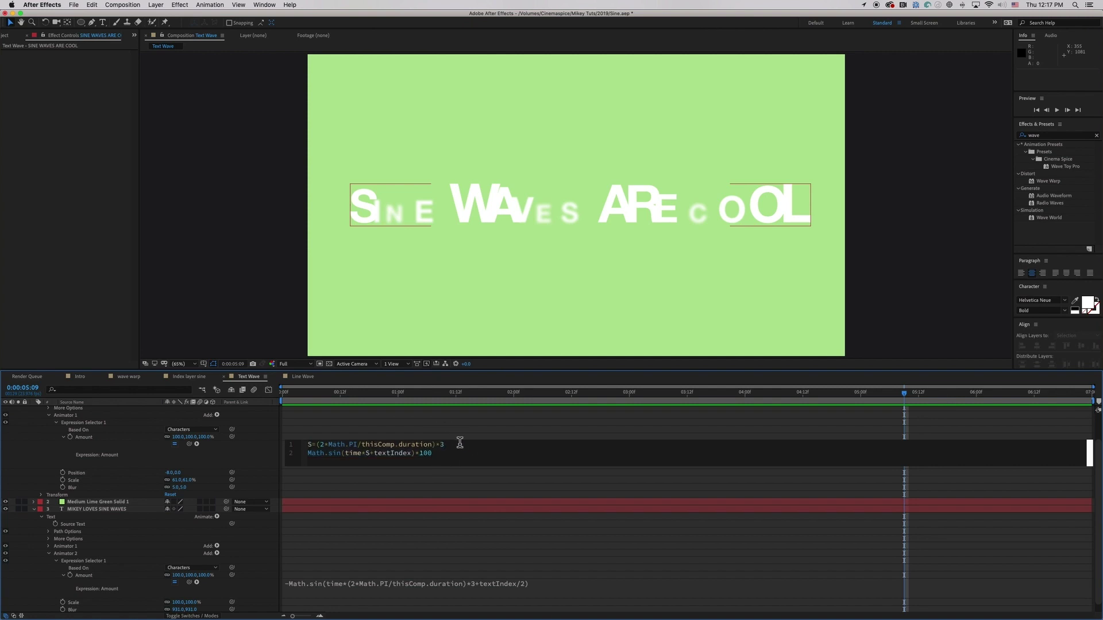
click(460, 435)
key(space)
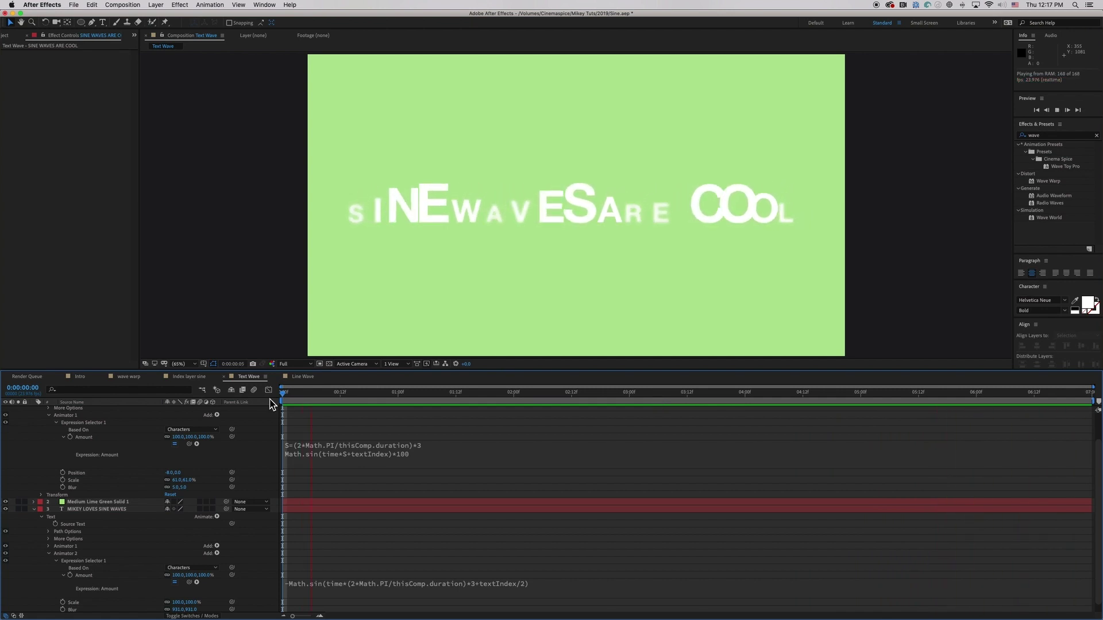
Set the multiplier on the Amount expression's S line to 30, apply it, and play back the wave from the first frame
click(434, 446)
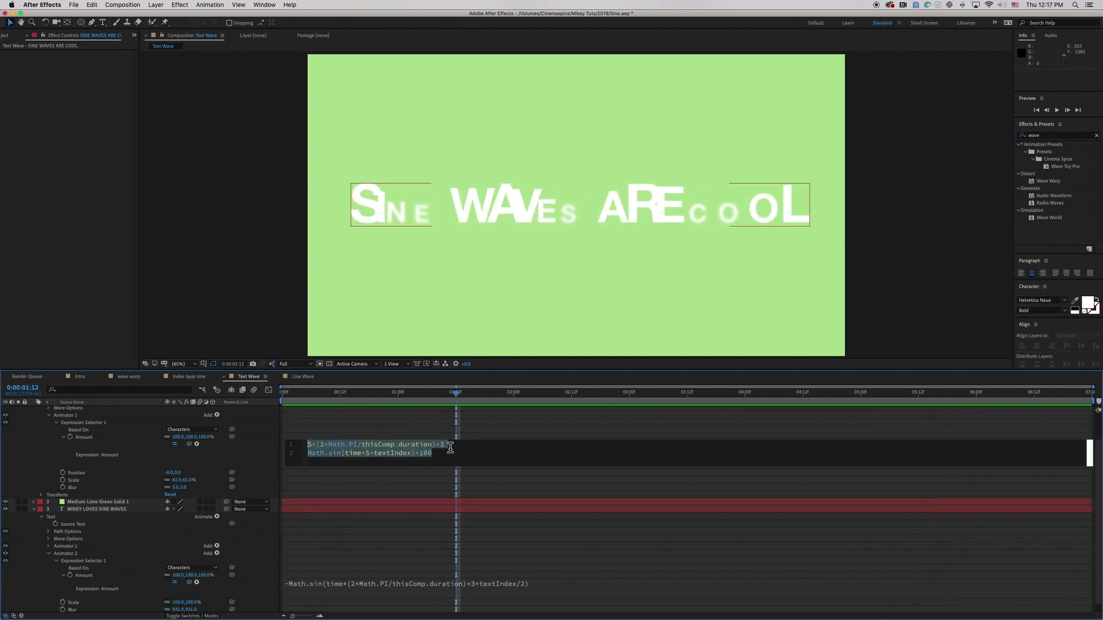
click(423, 432)
drag(387, 393, 231, 389)
key(space)
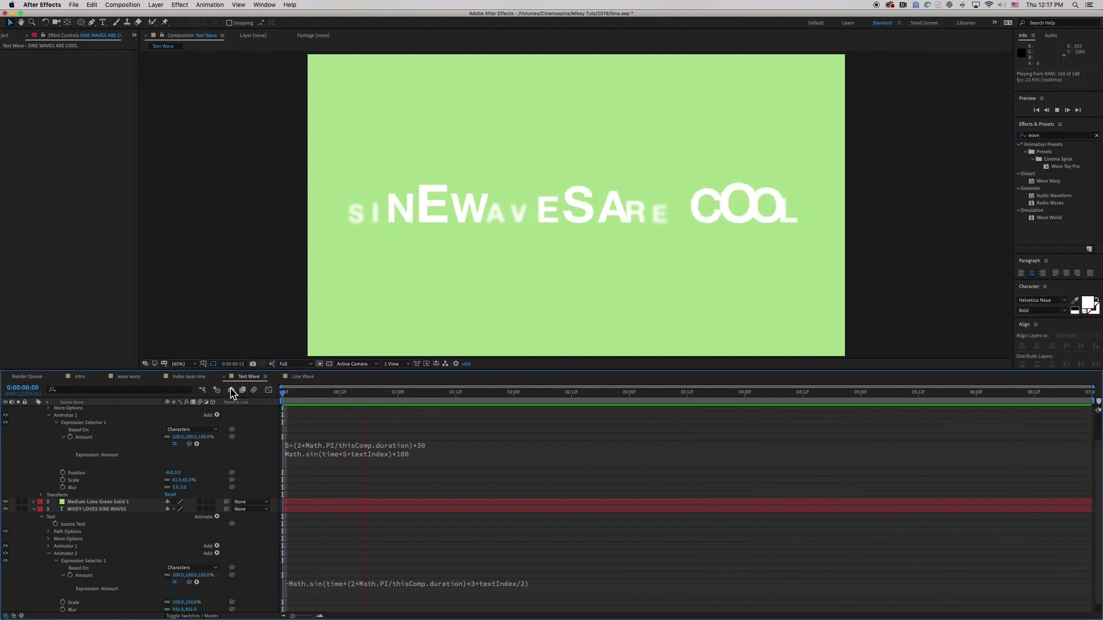
key(space)
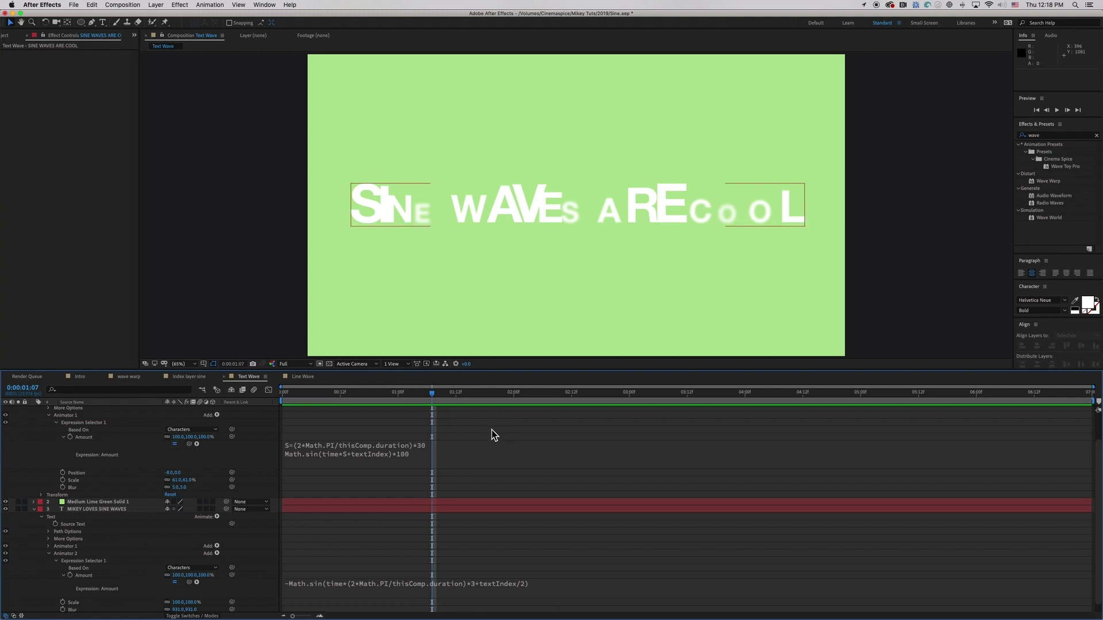
Replay the text wave from the first frame, then open the Line Wave composition
key(space)
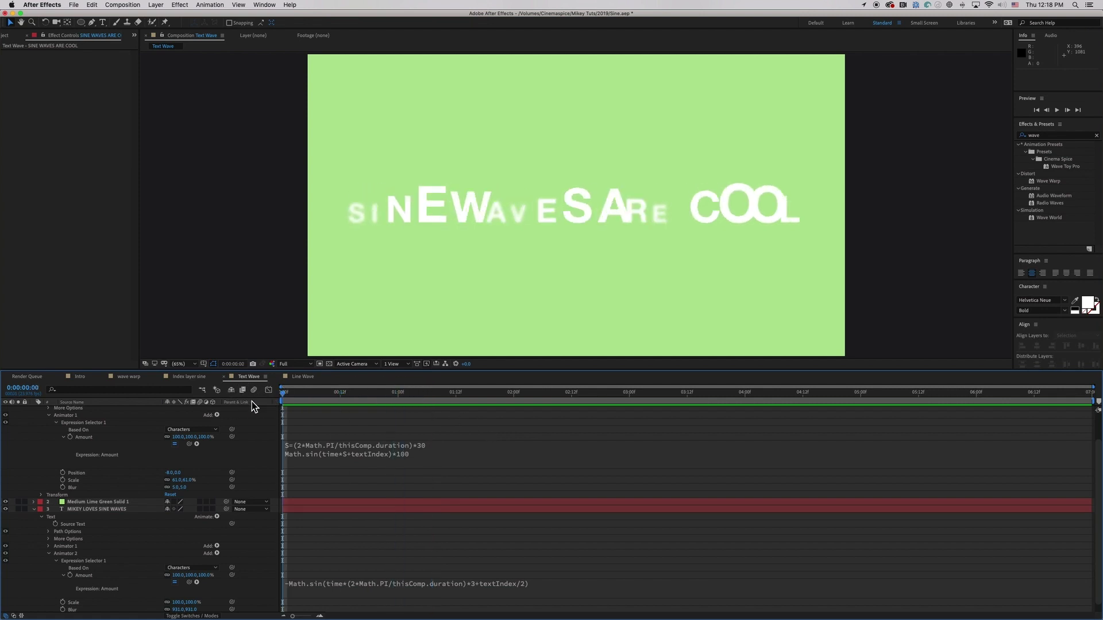
key(space)
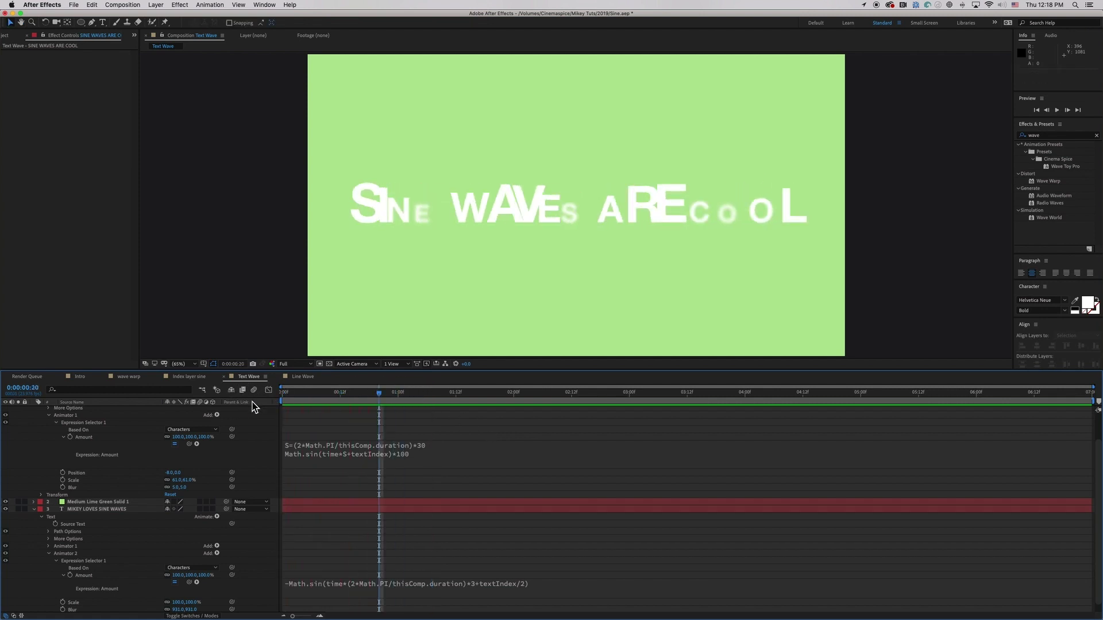
click(303, 377)
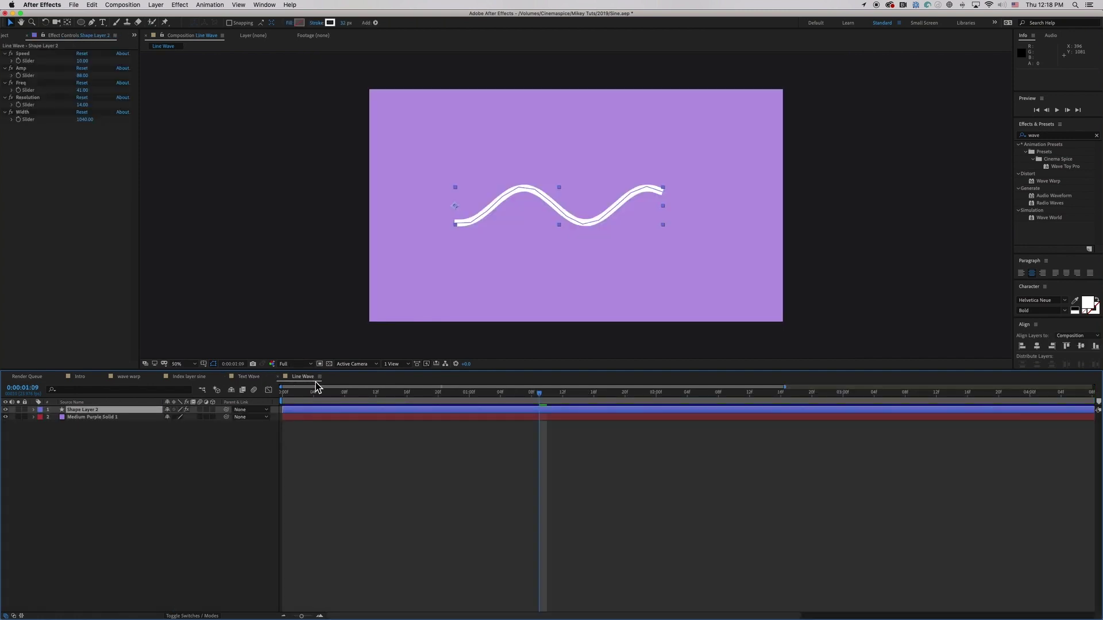
Play back the line wave, then replay it from the first frame
key(space)
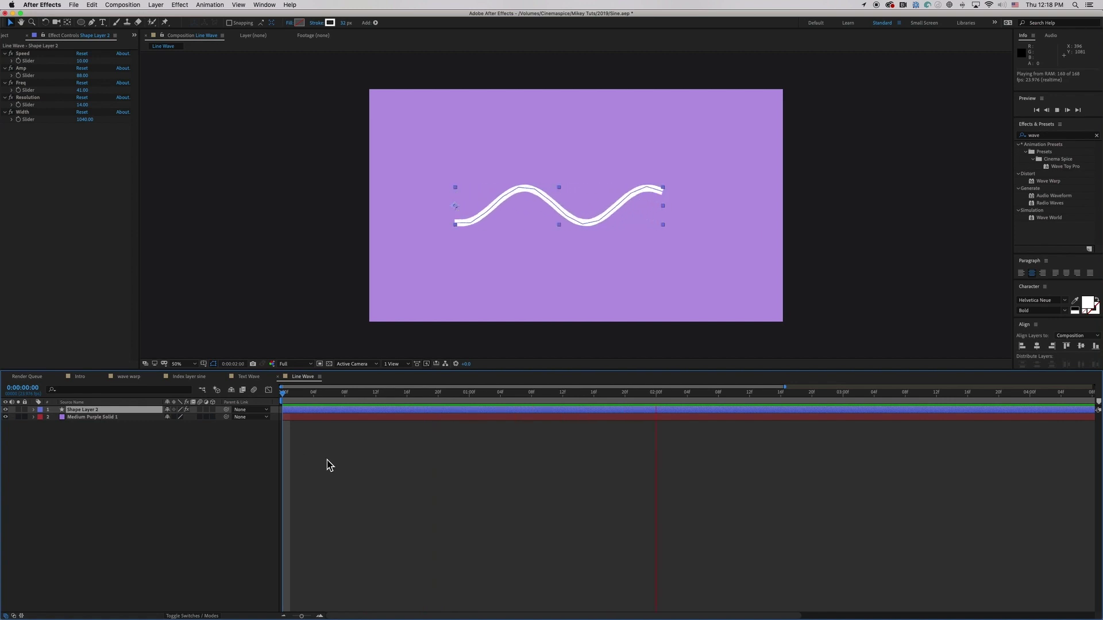
key(space)
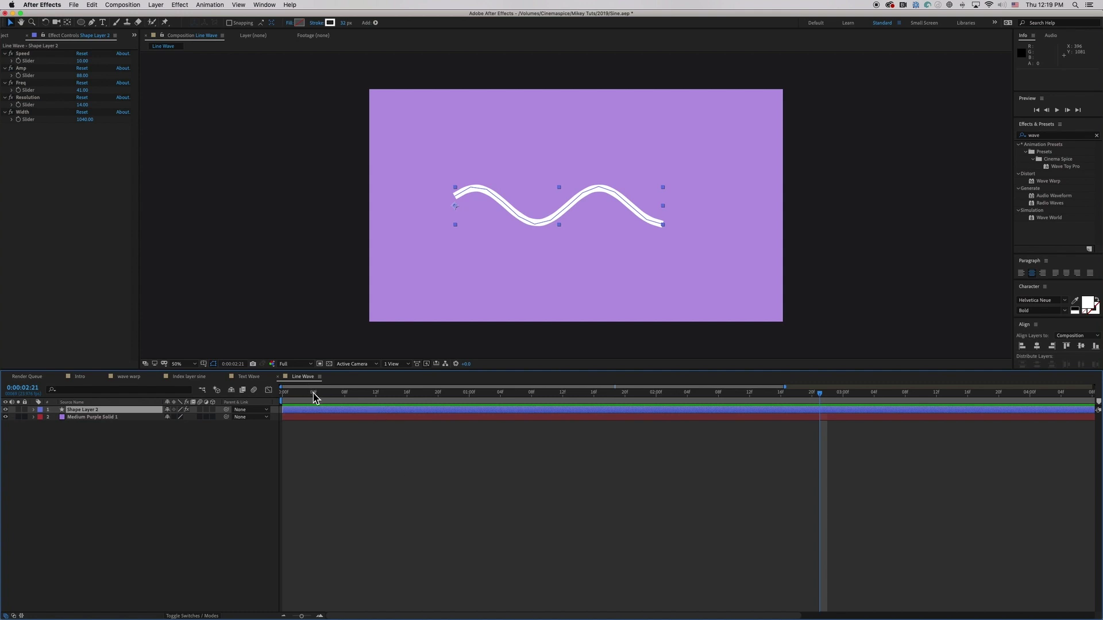
drag(313, 394, 255, 394)
key(space)
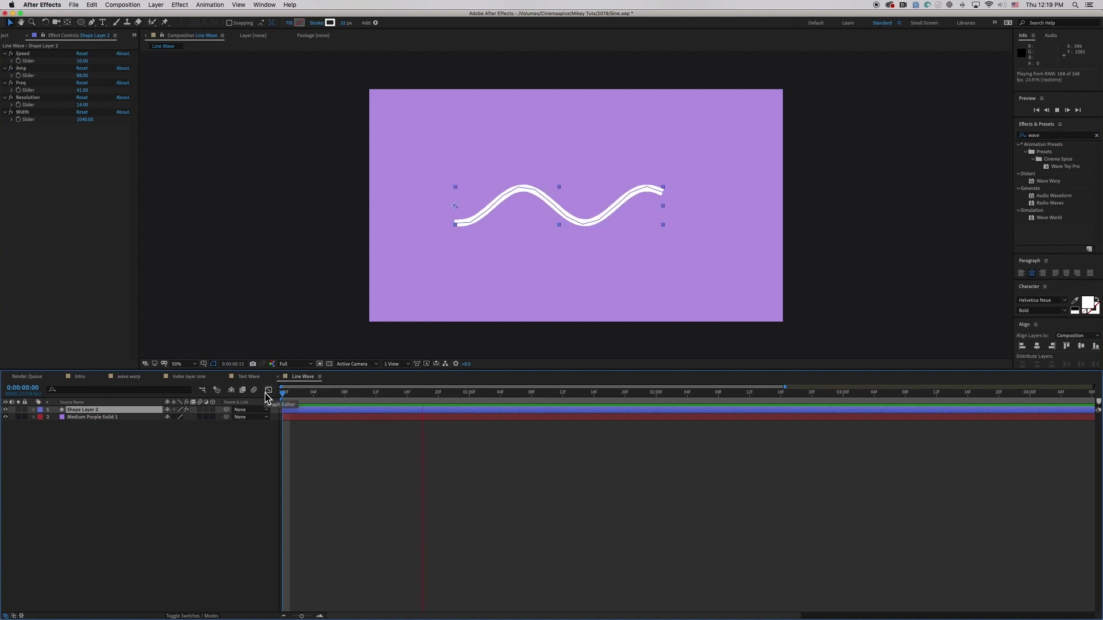
key(space)
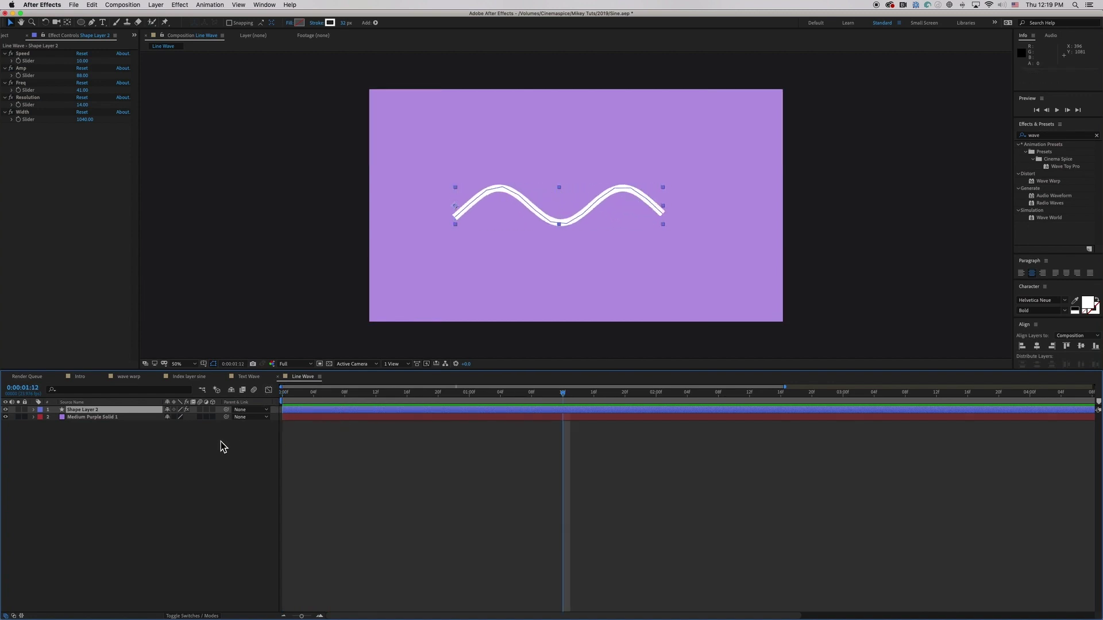
Expand the properties of Shape Layer 2, replay the line wave from the first frame, and view it enlarged
click(34, 410)
click(41, 432)
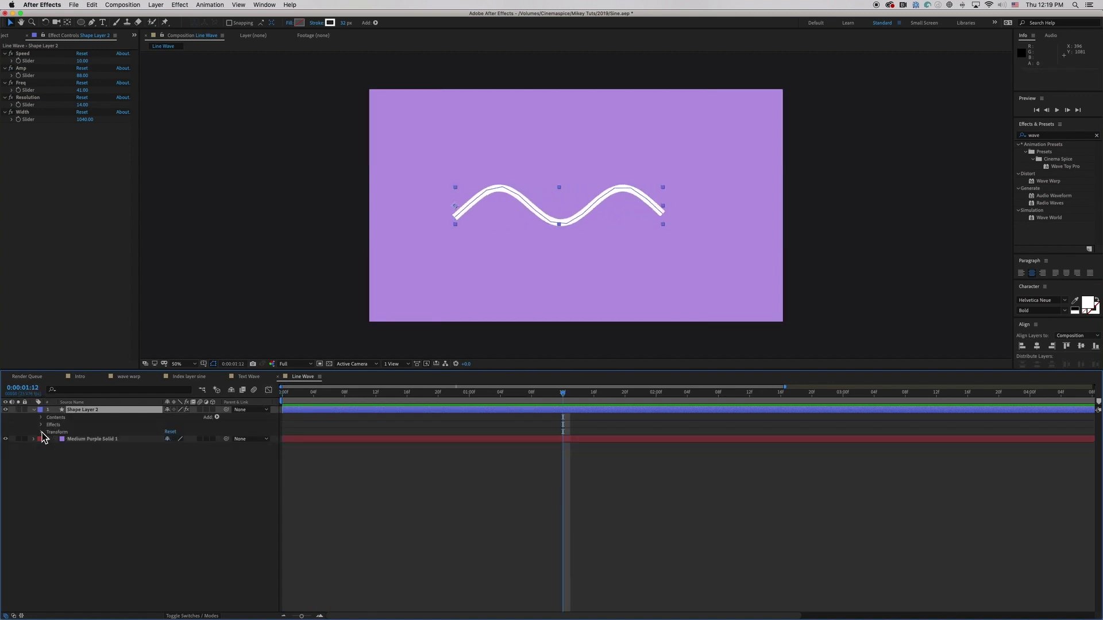
drag(376, 394, 250, 394)
key(space)
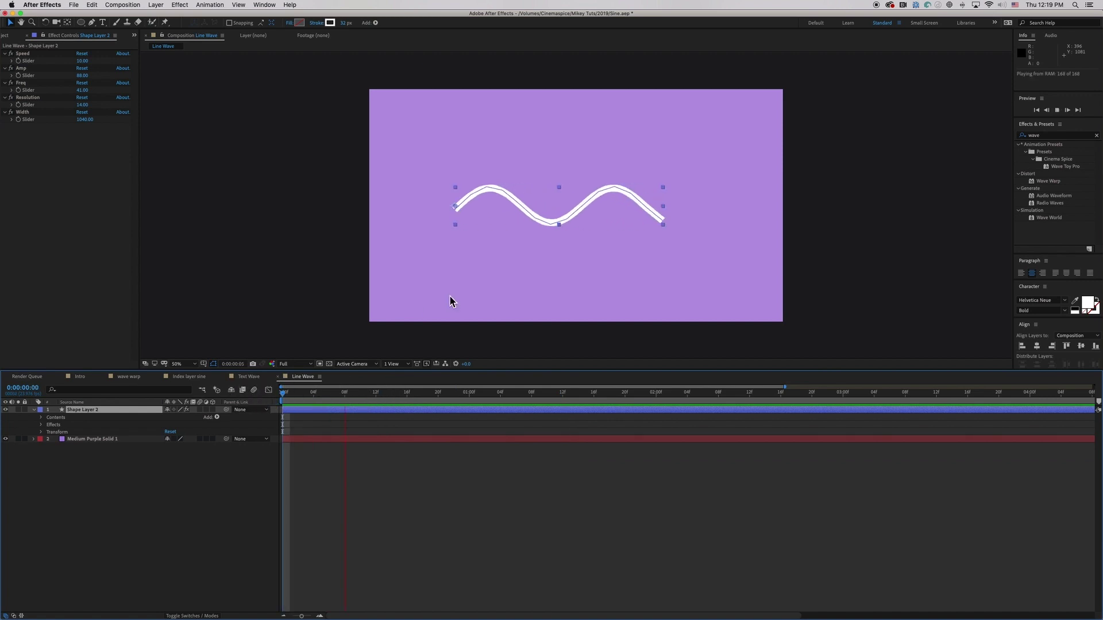
key(space)
key(period)
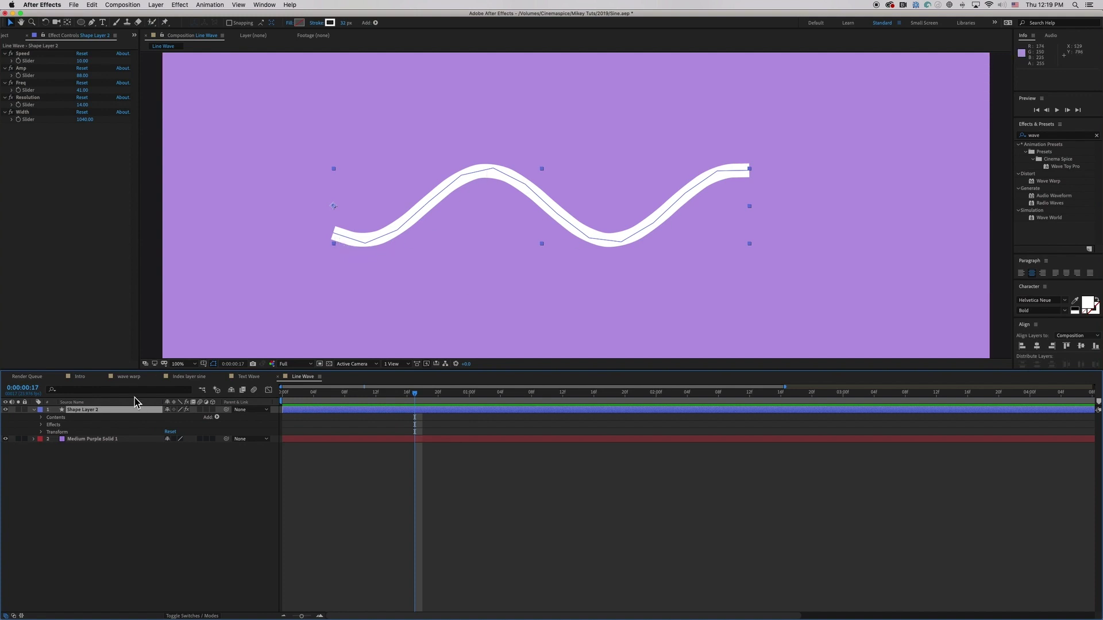
Reveal the Path expression of Shape 1, open it to examine its code, close it unchanged, and scrub the animation
click(41, 417)
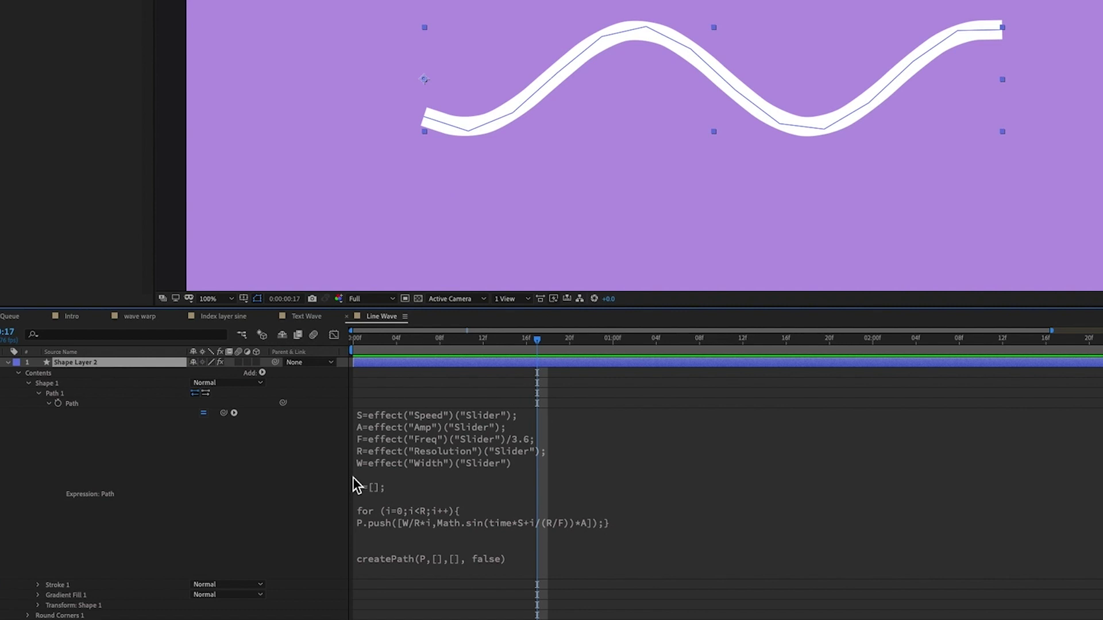
click(612, 481)
click(713, 405)
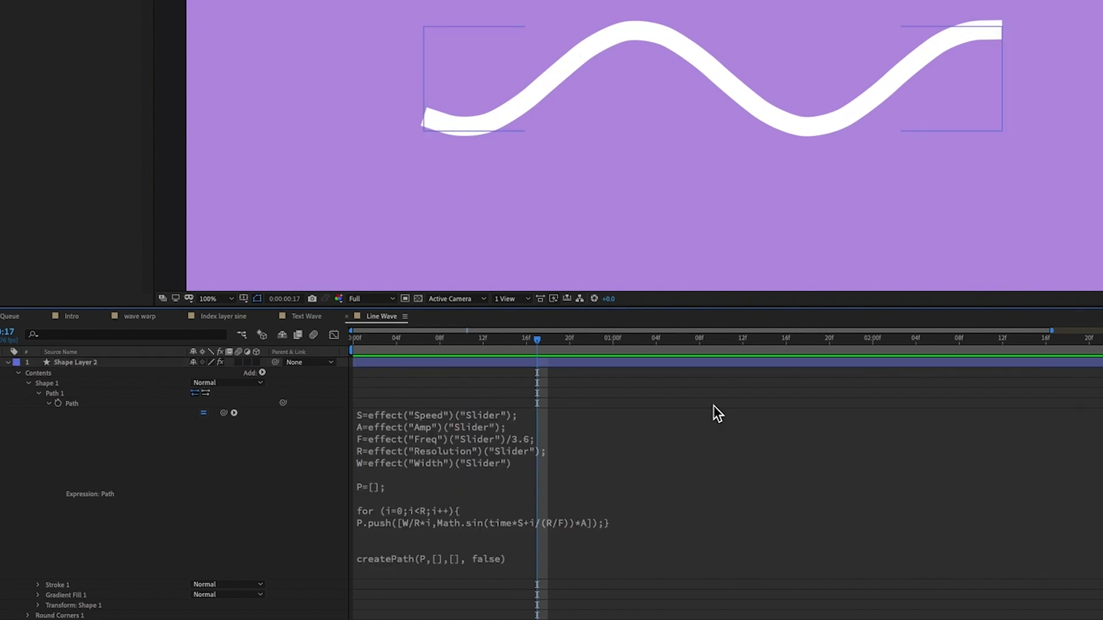
click(704, 475)
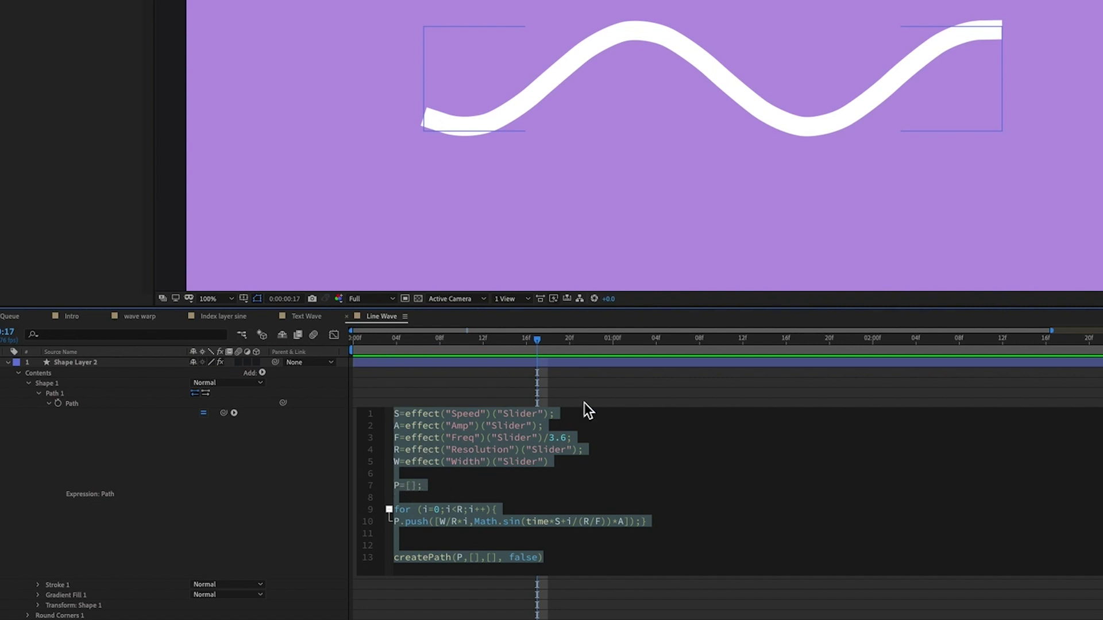
click(634, 400)
drag(508, 336, 285, 342)
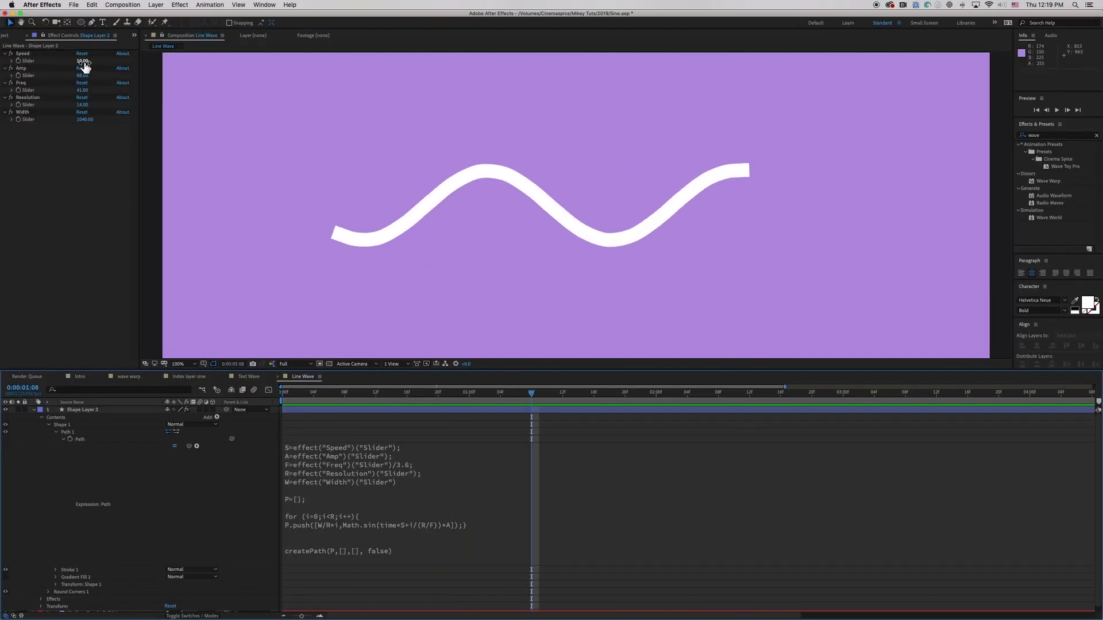
Set the Speed slider to 2, preview the slower wave, and adjust Amp to 159 and Freq to 54
click(84, 61)
text(2)
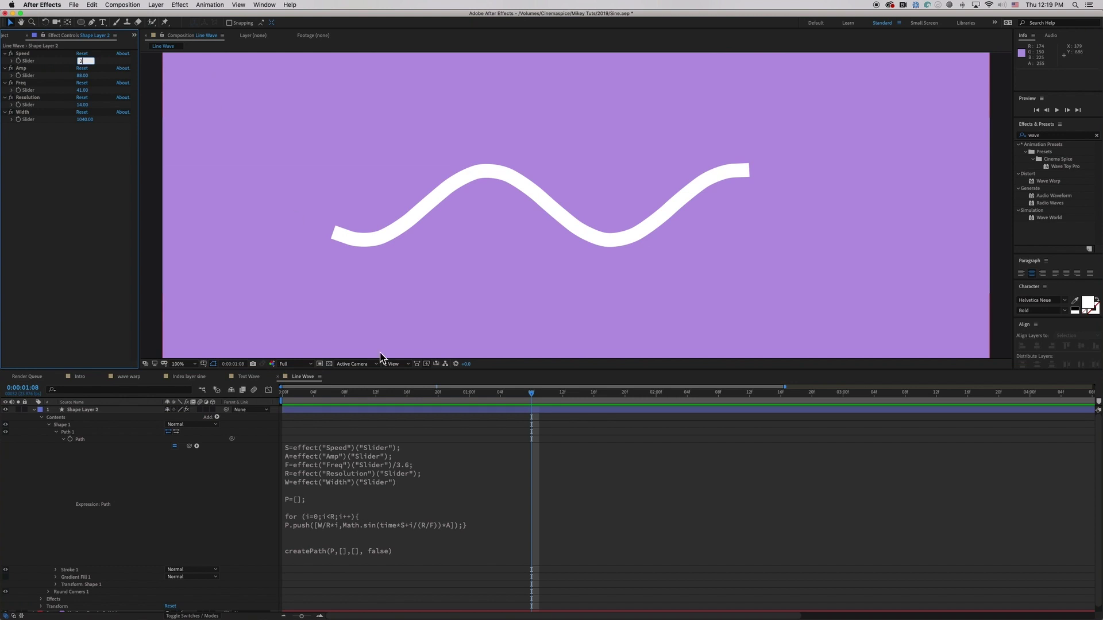
click(395, 395)
key(space)
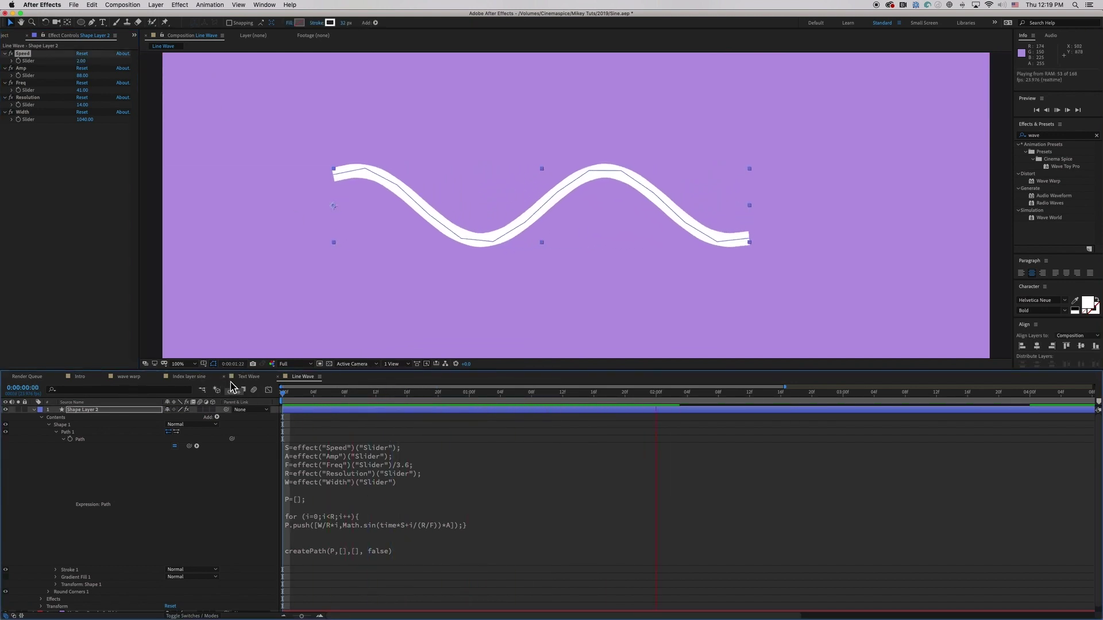
mouse_move(82, 75)
mouse_down()
mouse_move(141, 81)
mouse_move(28, 81)
mouse_move(125, 85)
mouse_move(89, 91)
mouse_up()
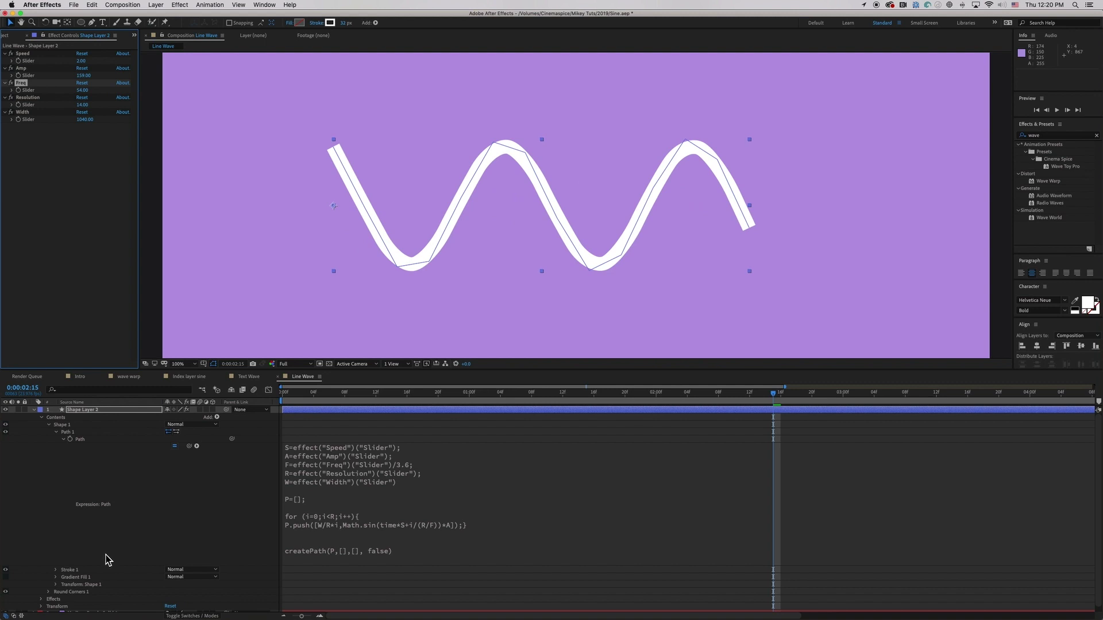
Turn off Round Corners 1 on the wave, then play back and scrub the animation
click(7, 592)
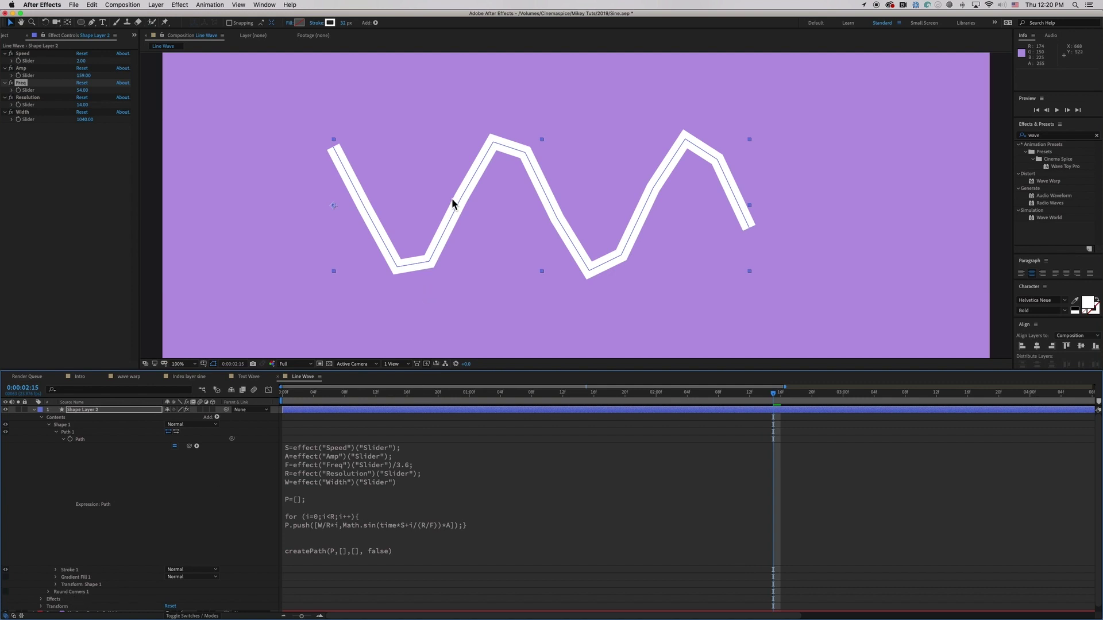
key(space)
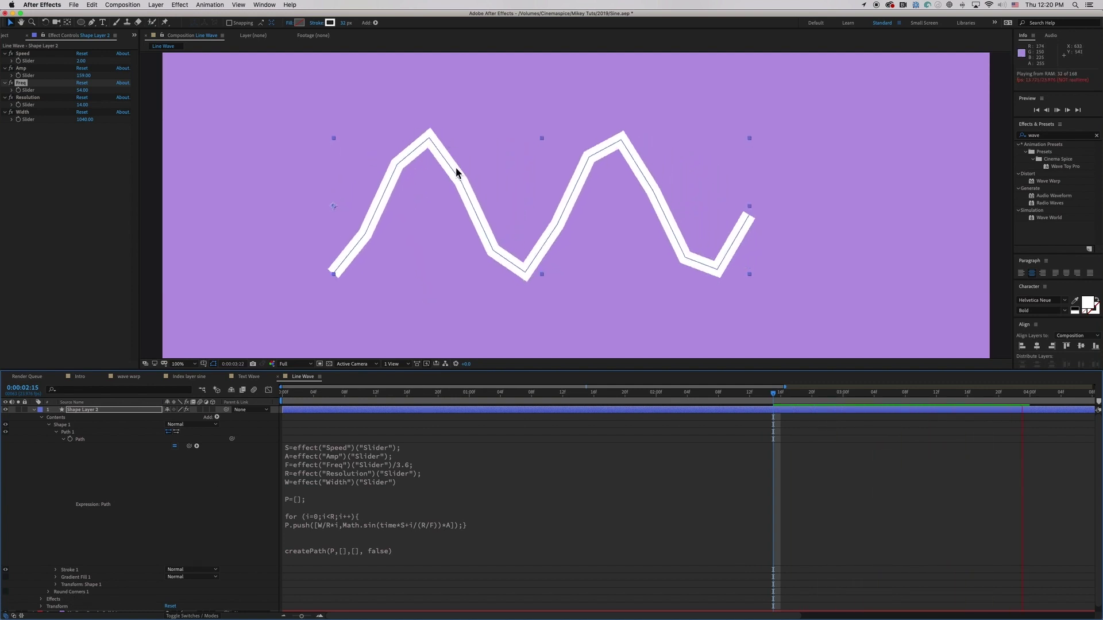
key(space)
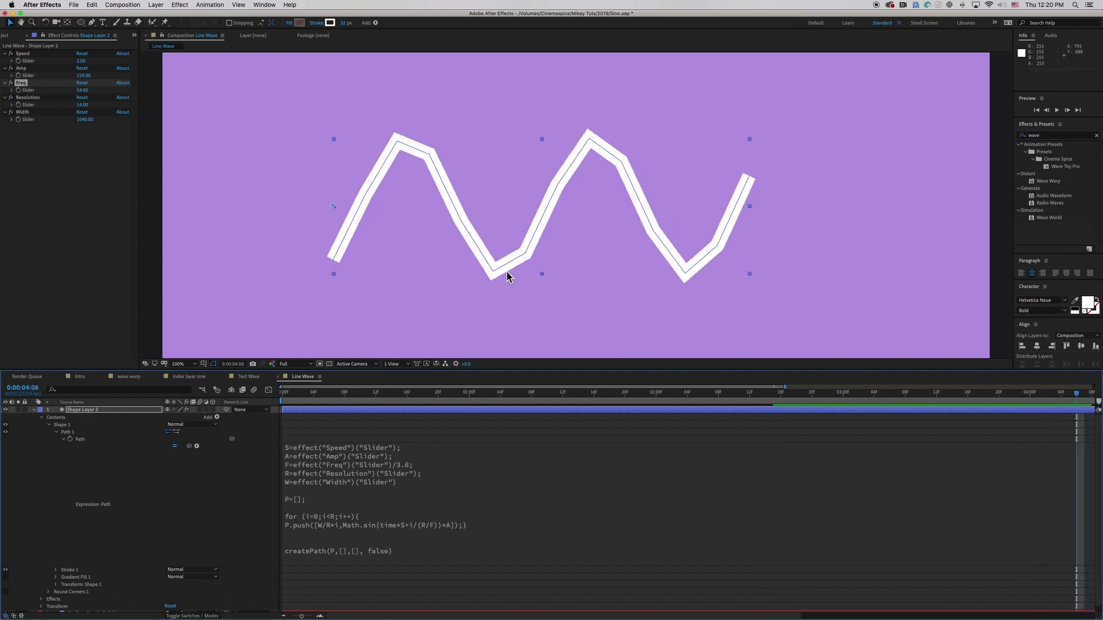
drag(530, 394, 516, 394)
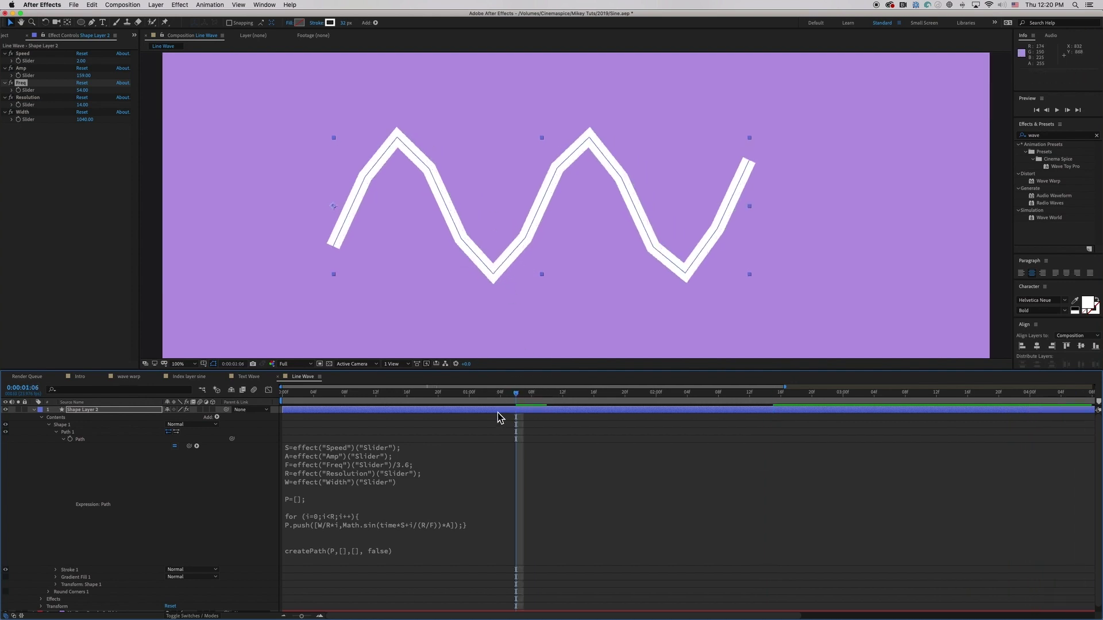
Show the Path's vertices, set the Resolution slider to 150, and select the Path again to inspect its points
click(89, 439)
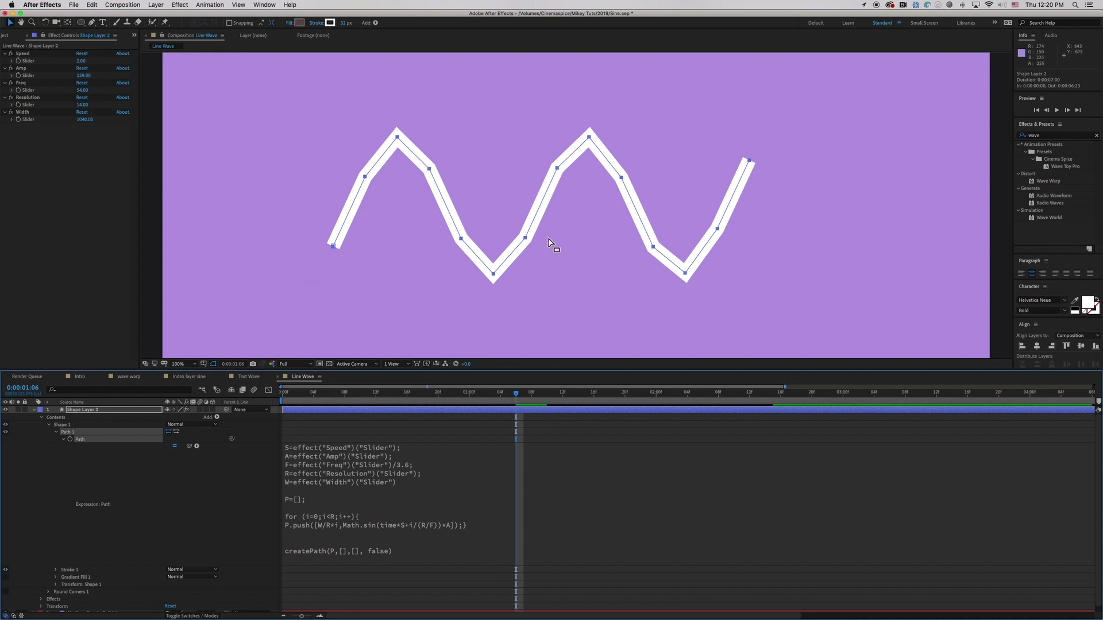
click(84, 106)
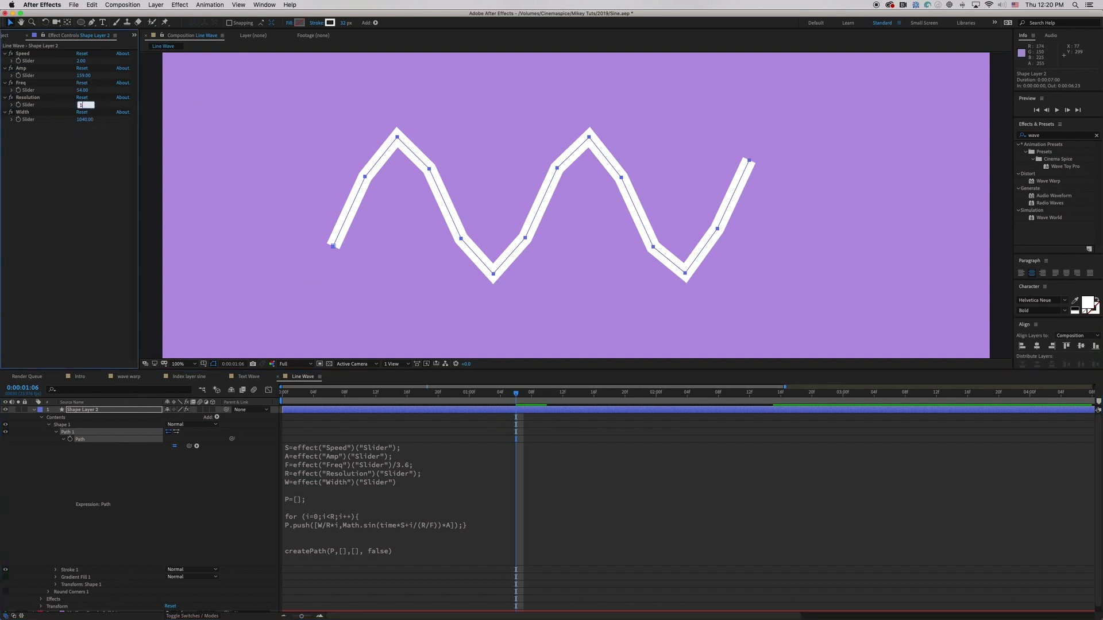
text(150)
key(Return)
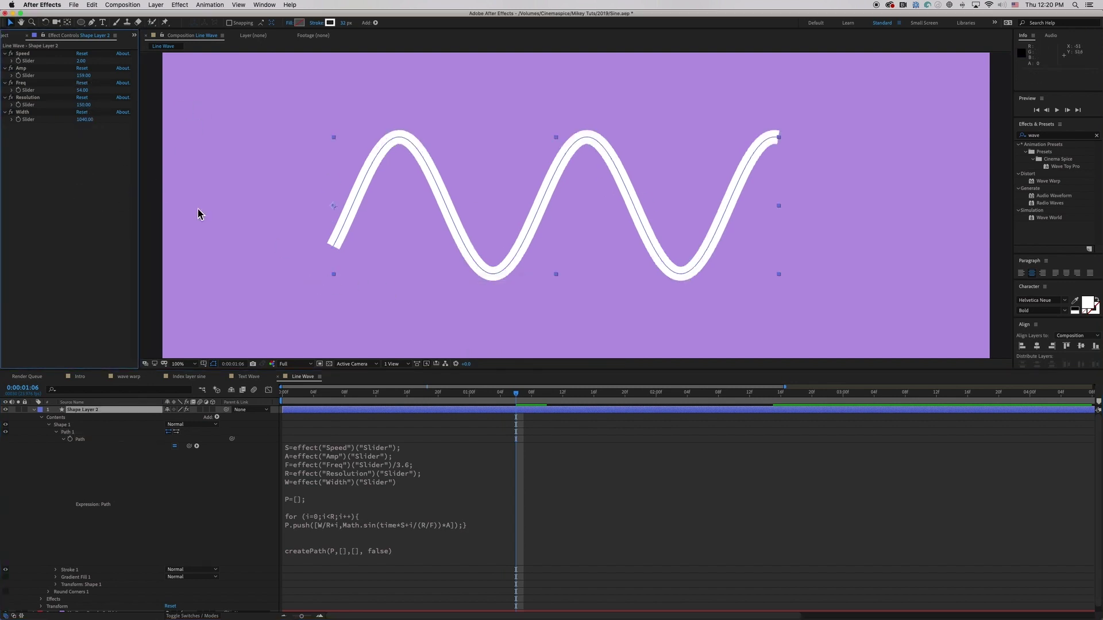
click(79, 439)
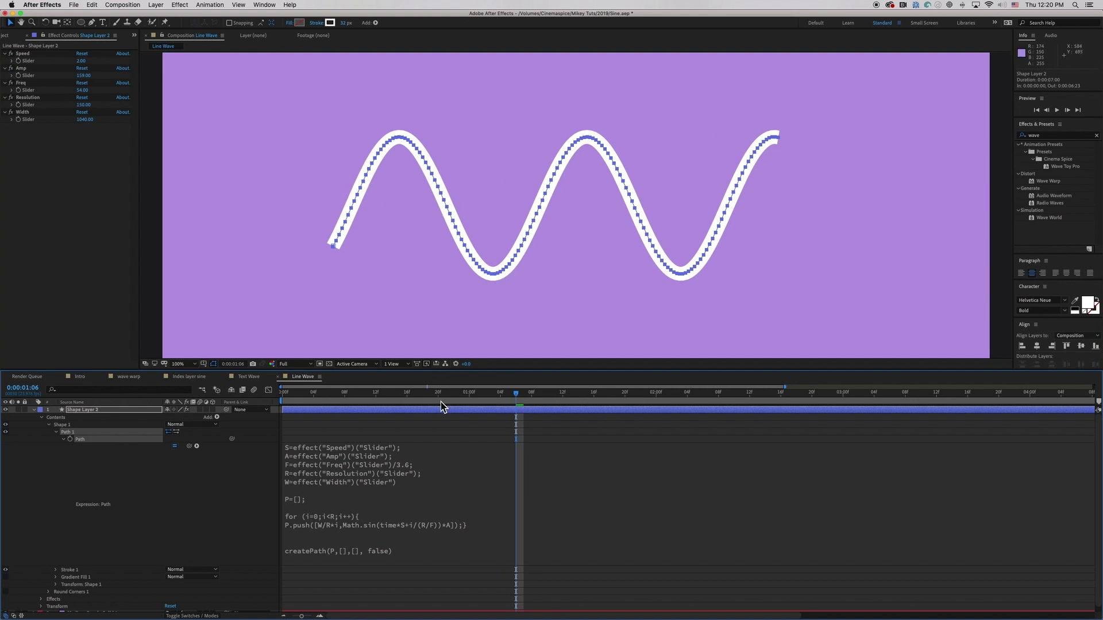
Play back the high-resolution wave from the first frame
click(285, 393)
key(space)
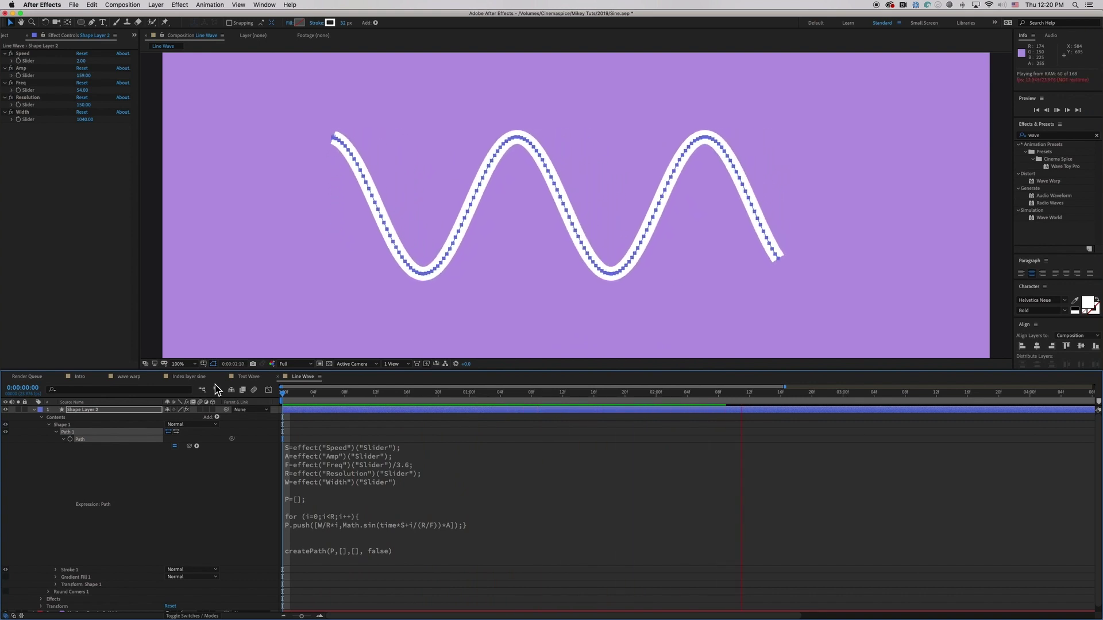
key(space)
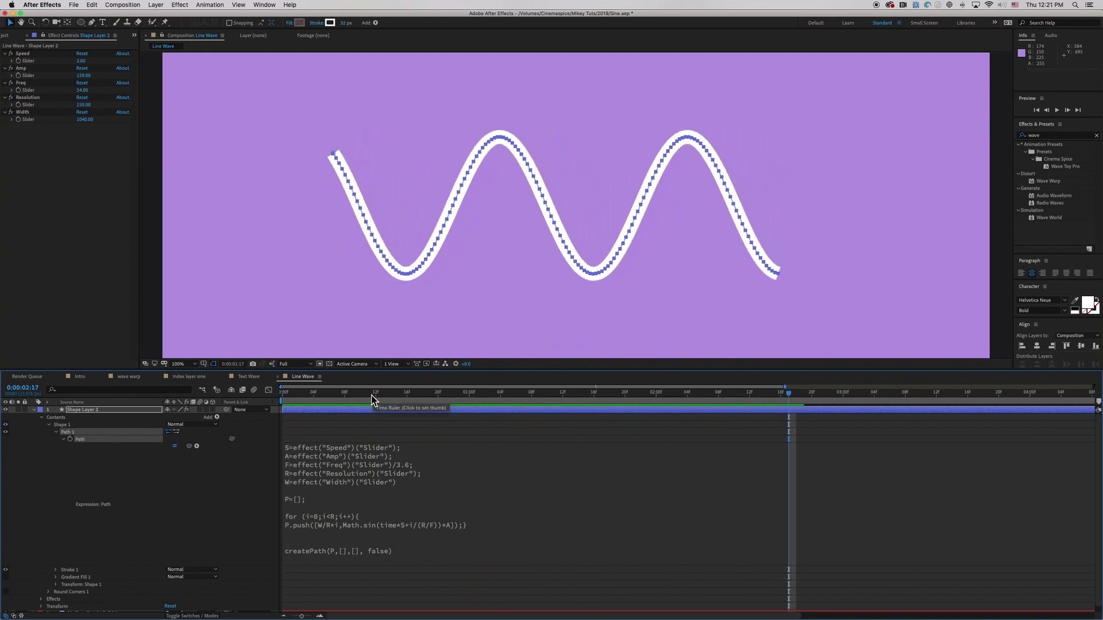
Widen the wave to 1547 with the Width slider, then inspect the Path's points at frame 15
drag(86, 119, 335, 172)
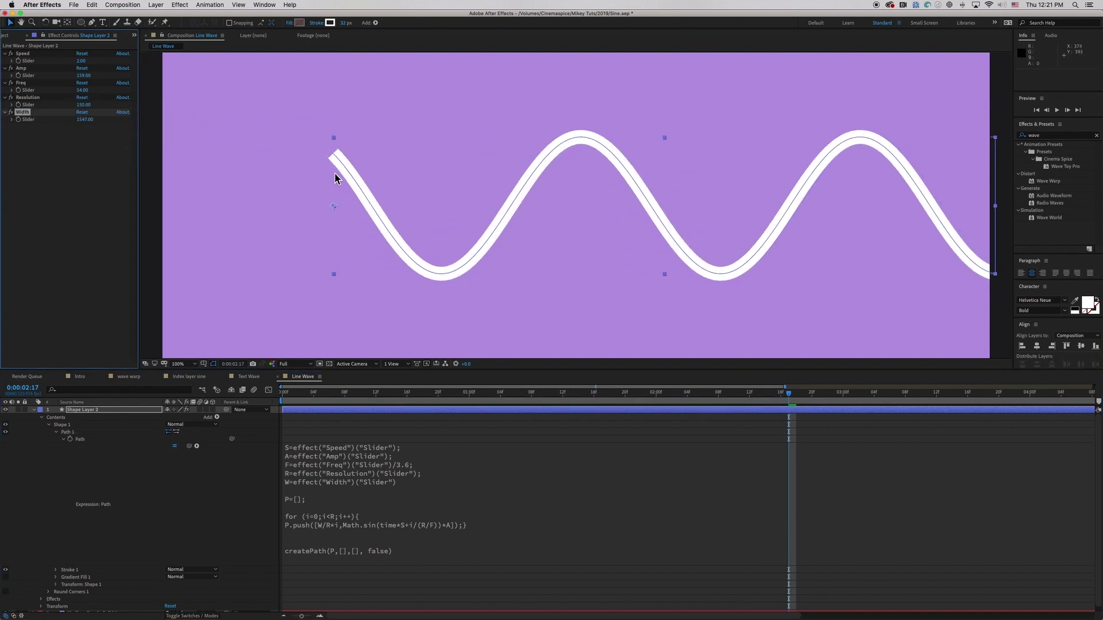
click(400, 394)
click(407, 419)
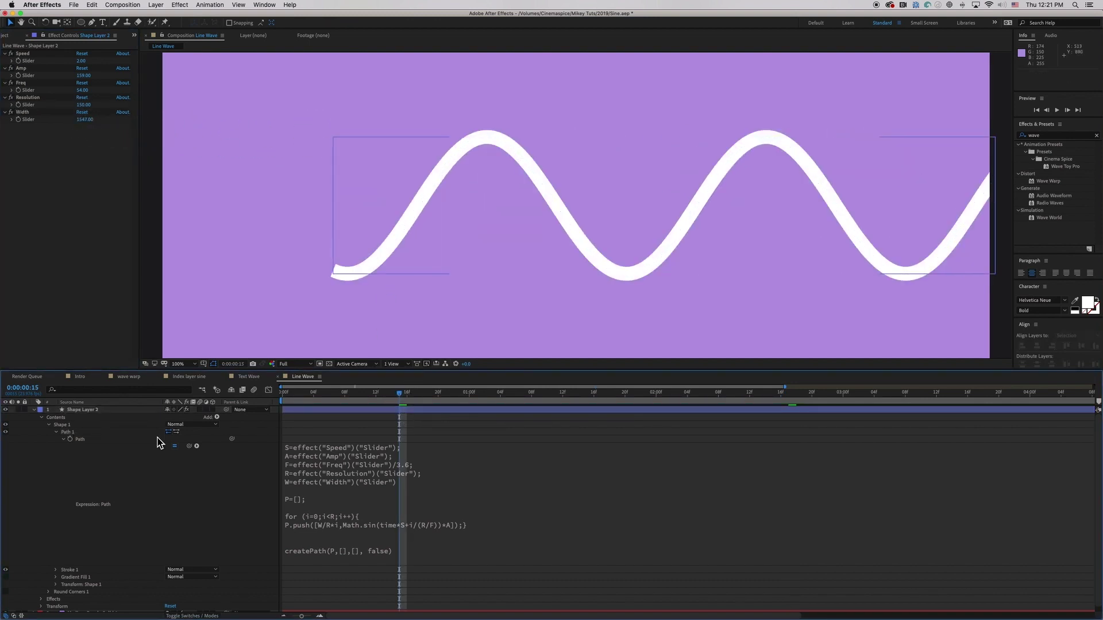
click(81, 440)
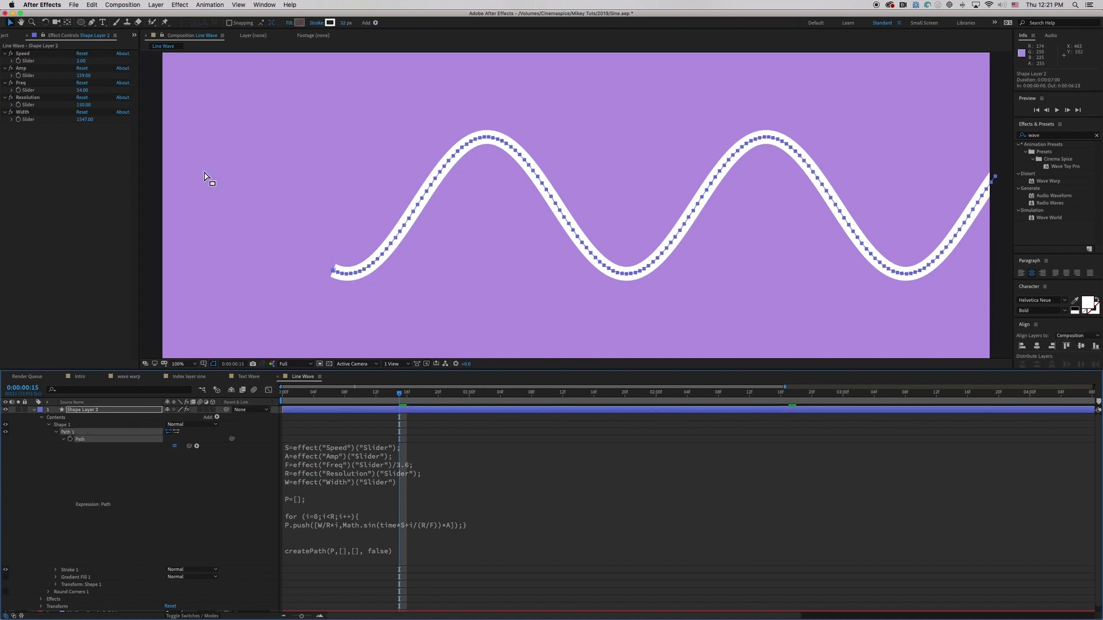
Reduce the Width slider to 1150 and set the Resolution slider to 50
drag(80, 119, 6, 115)
click(83, 105)
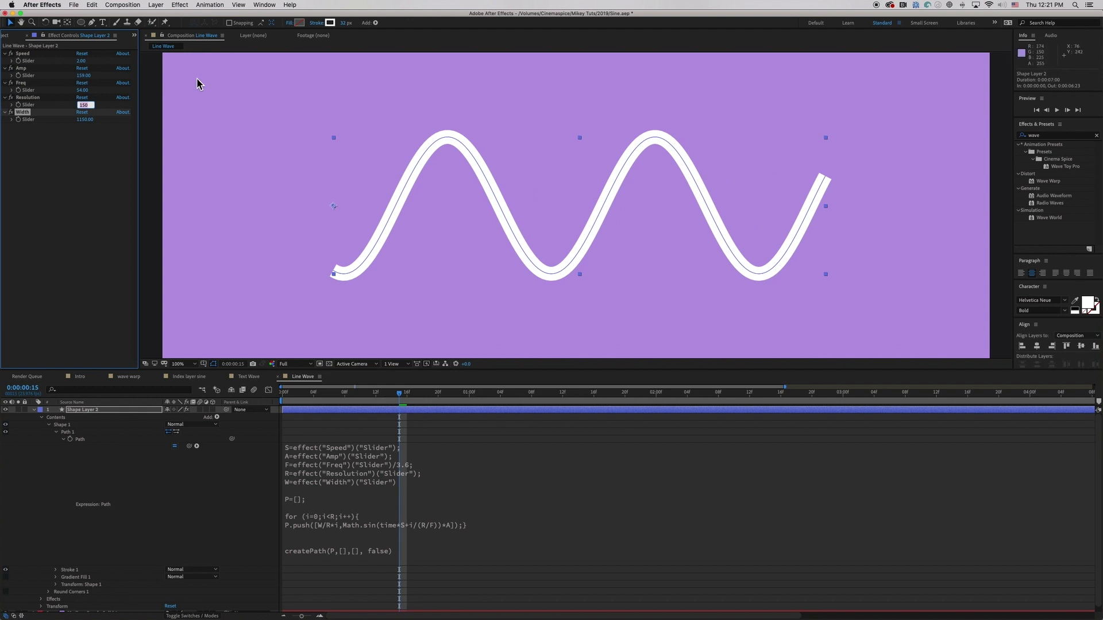
text(50)
key(Return)
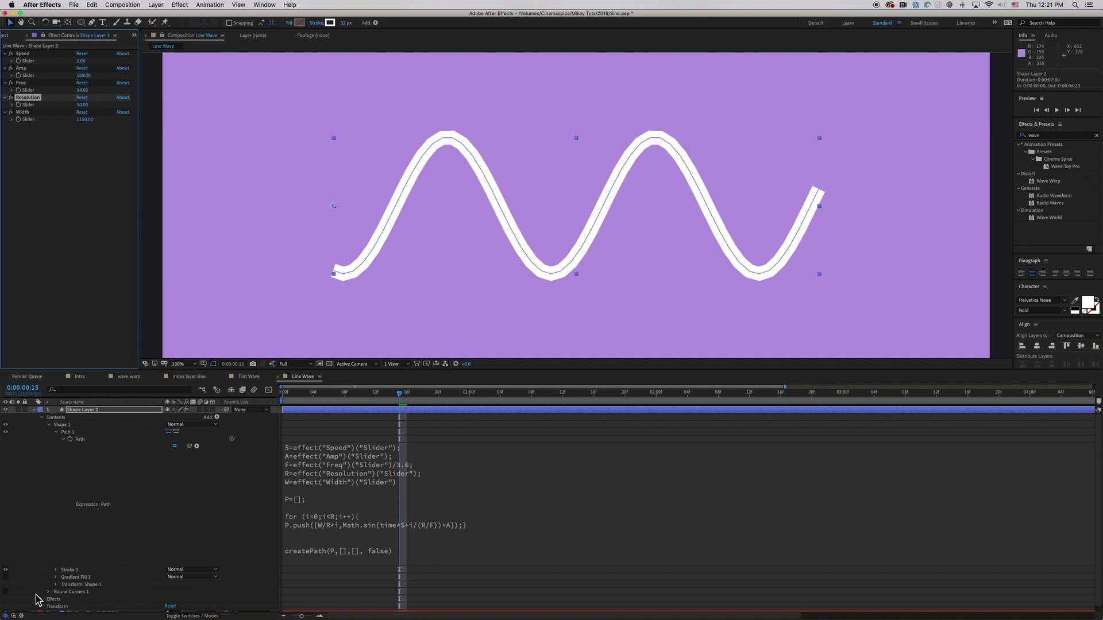
Turn Round Corners 1 back on, play back the wave from the first frame, and return to the start
click(7, 597)
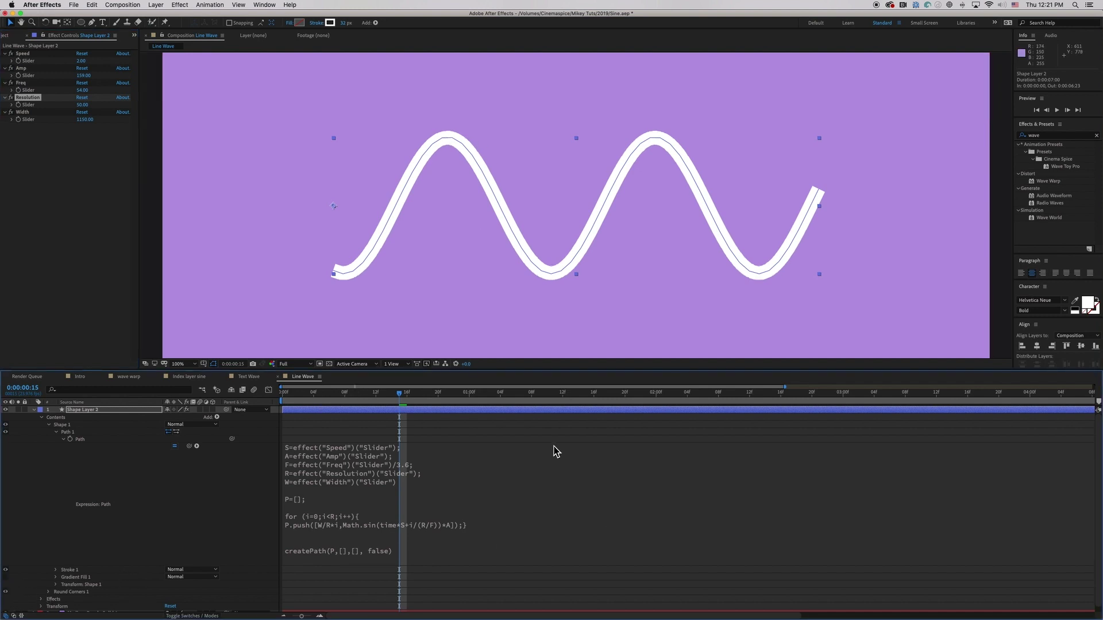
key(space)
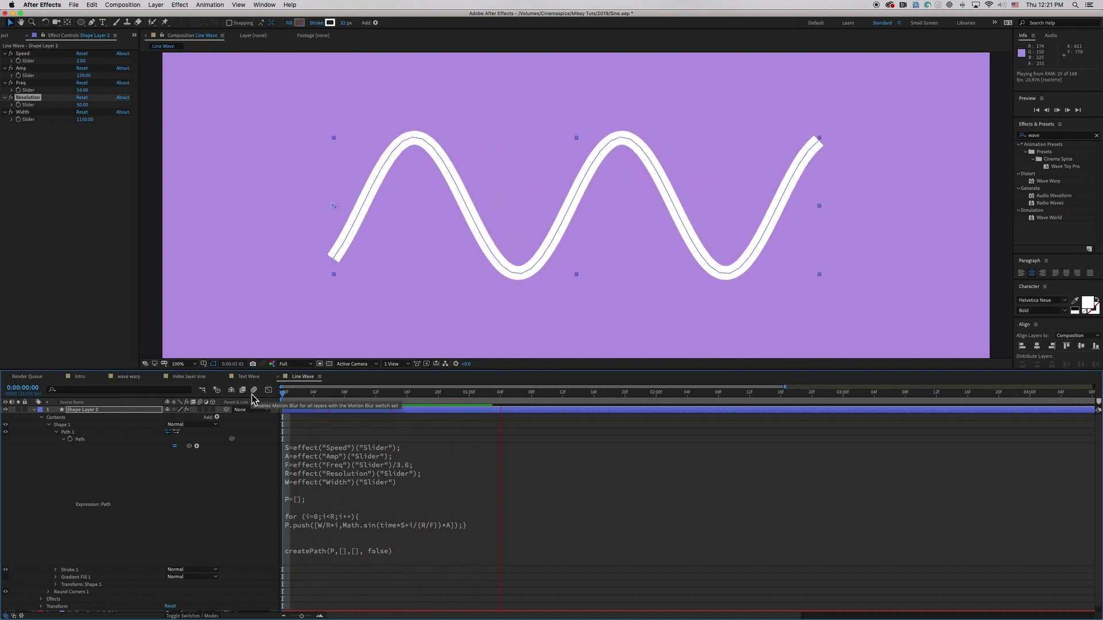
key(space)
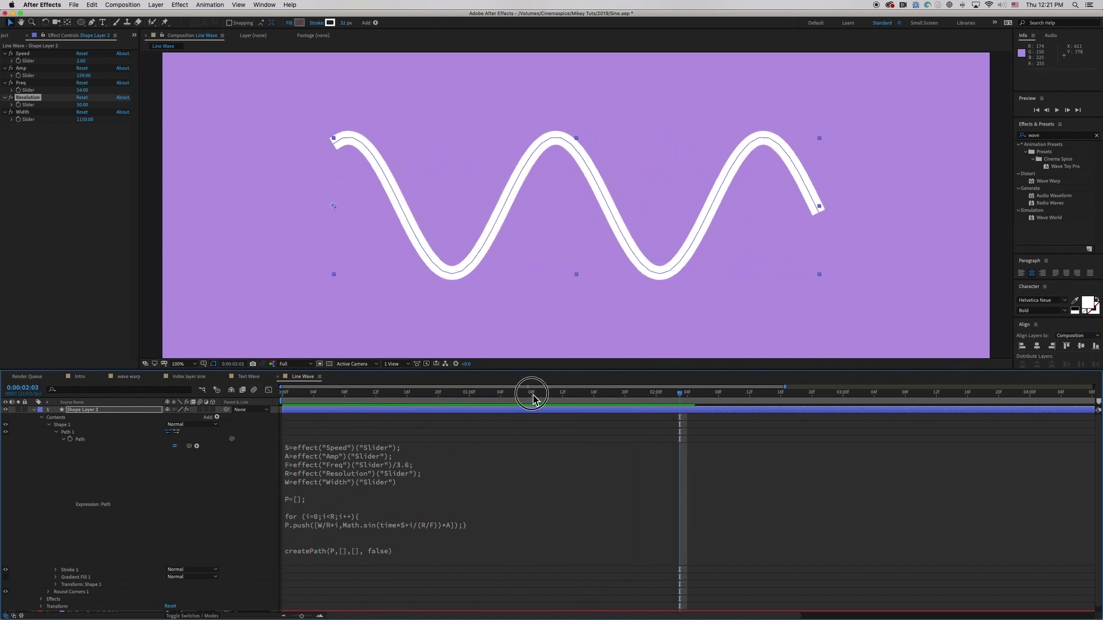
drag(532, 394, 253, 386)
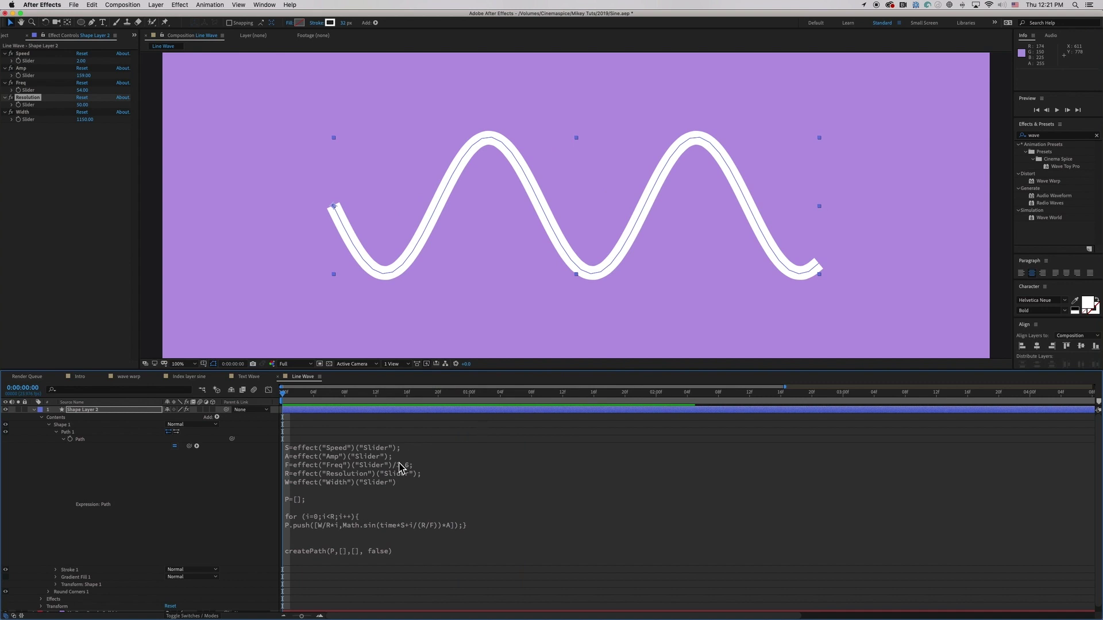
Fill the P array in the Path expression with sample points [2,3],[4,5],[5,6], and clear them again
click(444, 475)
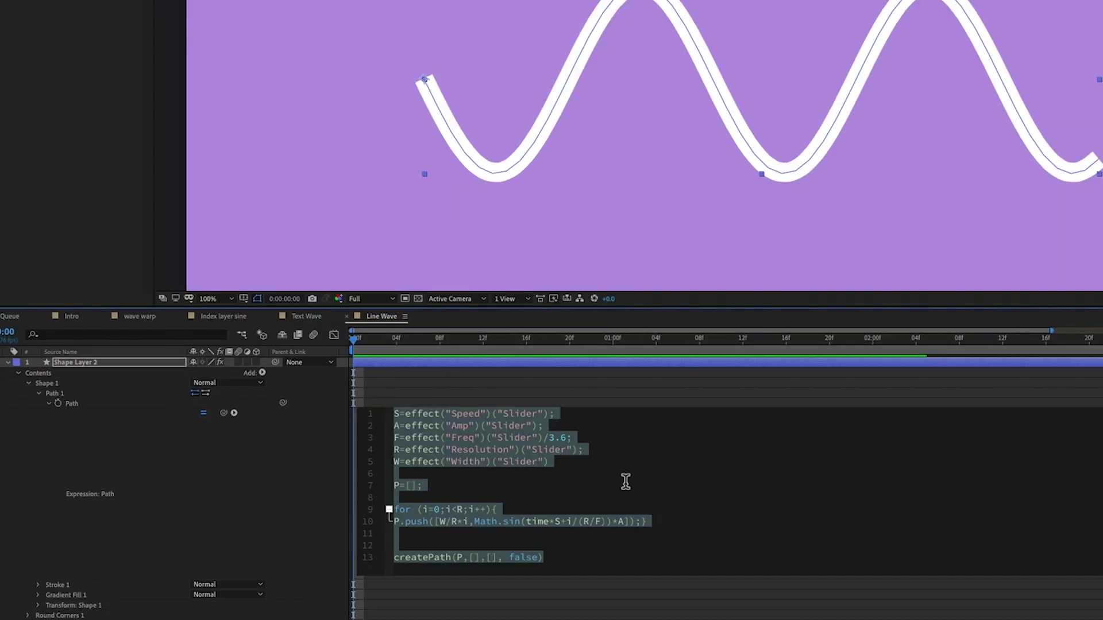
click(476, 491)
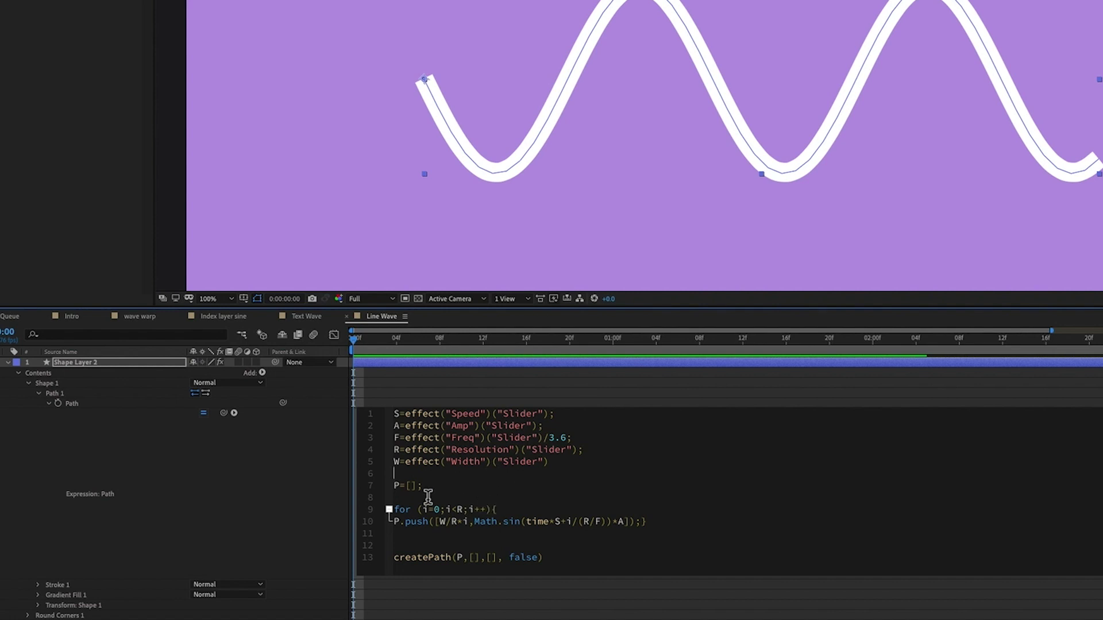
click(411, 487)
drag(513, 492, 413, 491)
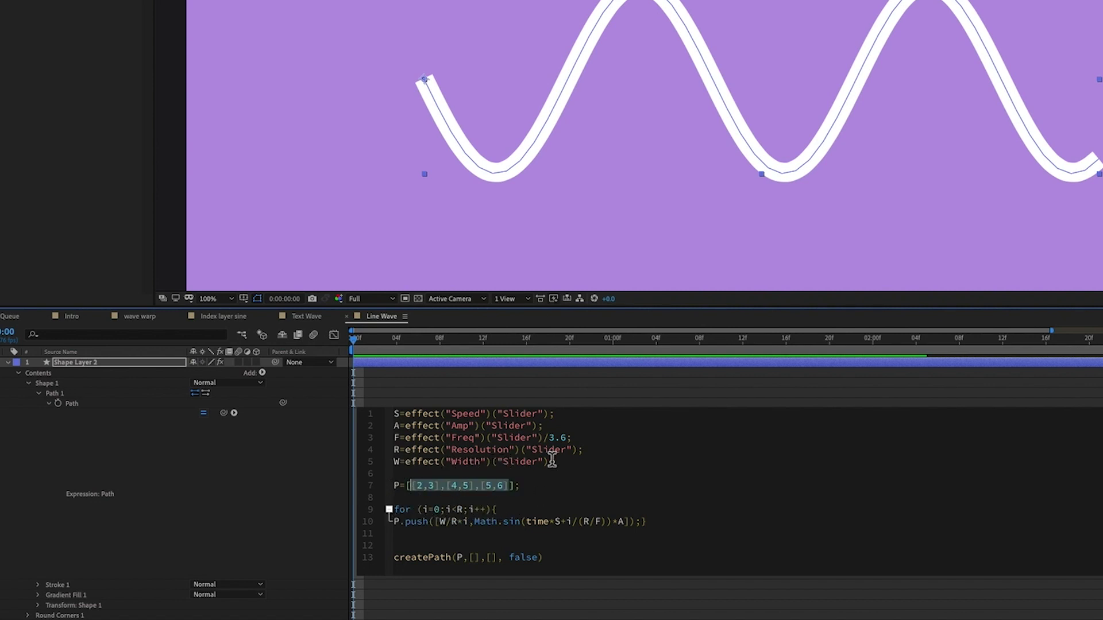
key(BackSpace)
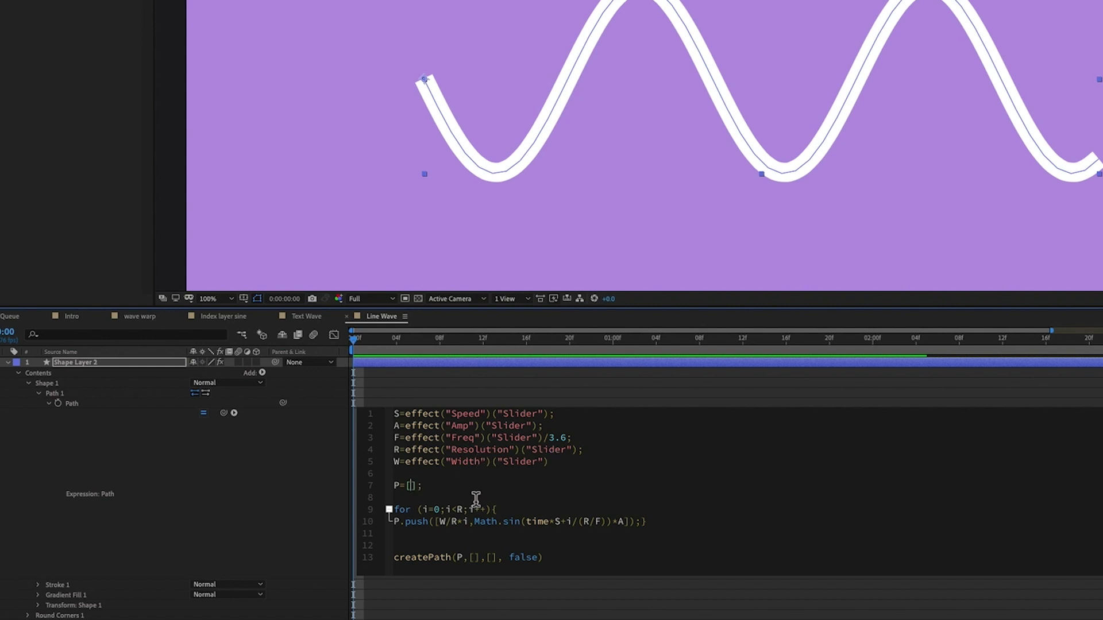
Examine the for loop in the Path expression: its counter i, the R limit and the increment
click(428, 539)
click(422, 512)
click(448, 511)
drag(448, 511, 464, 511)
text({)
click(549, 497)
double_click(478, 509)
click(520, 512)
Examine the P.push line of the loop, covering the W/R*i x-value and the Math.sin y-value
click(657, 524)
click(394, 529)
click(432, 526)
click(437, 522)
drag(439, 522, 625, 524)
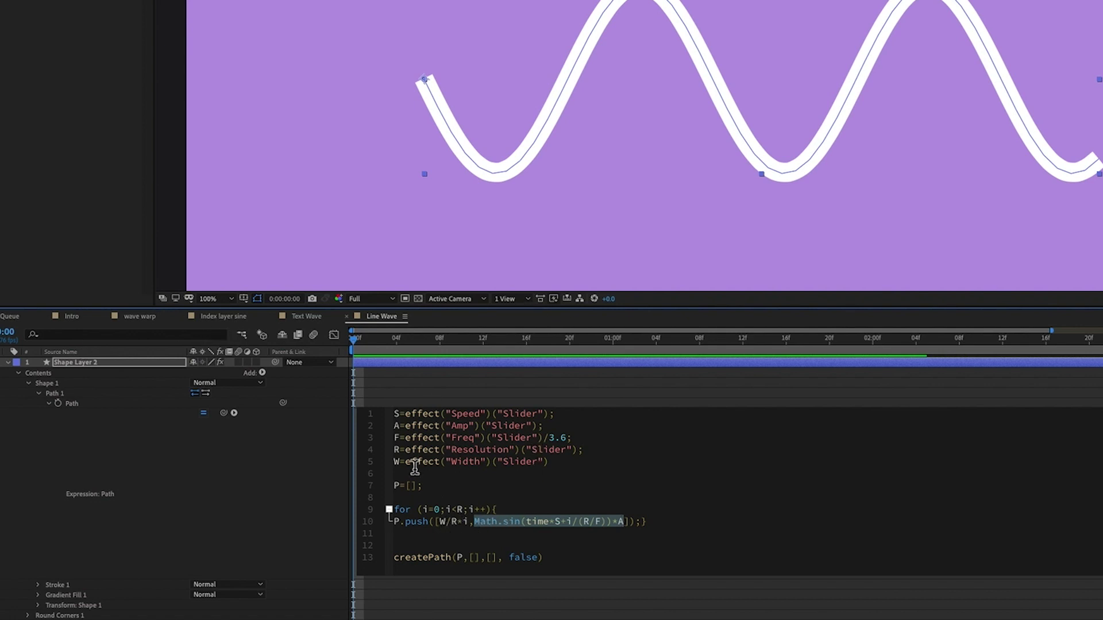
click(472, 525)
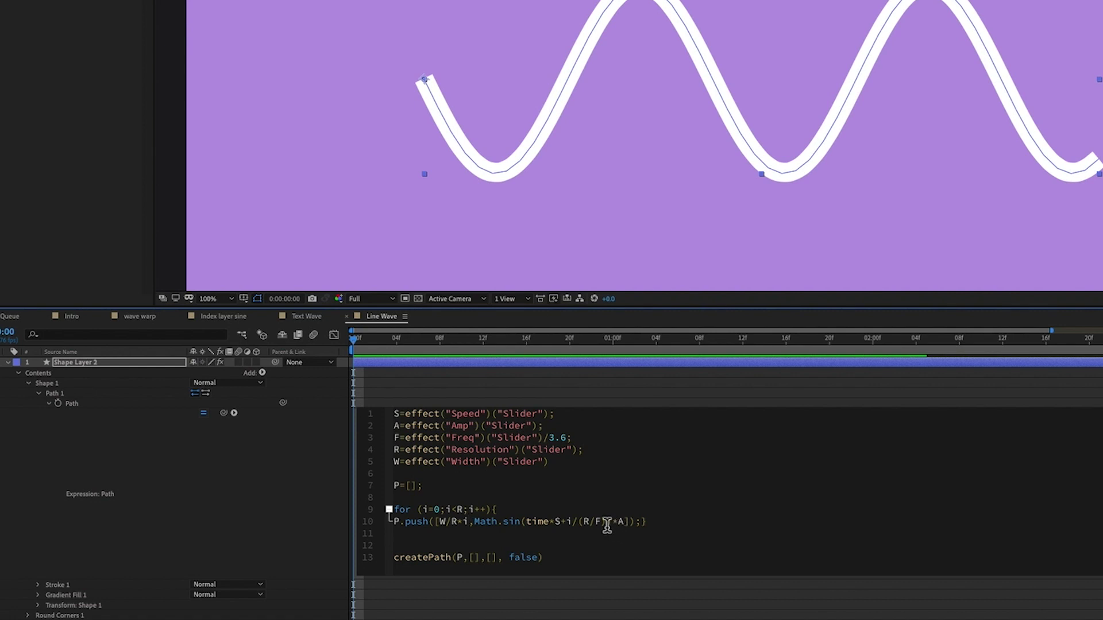
click(466, 523)
click(611, 544)
click(448, 509)
click(699, 525)
Examine the createPath call's arguments: the P points and the two empty tangent arrays
drag(393, 566, 550, 567)
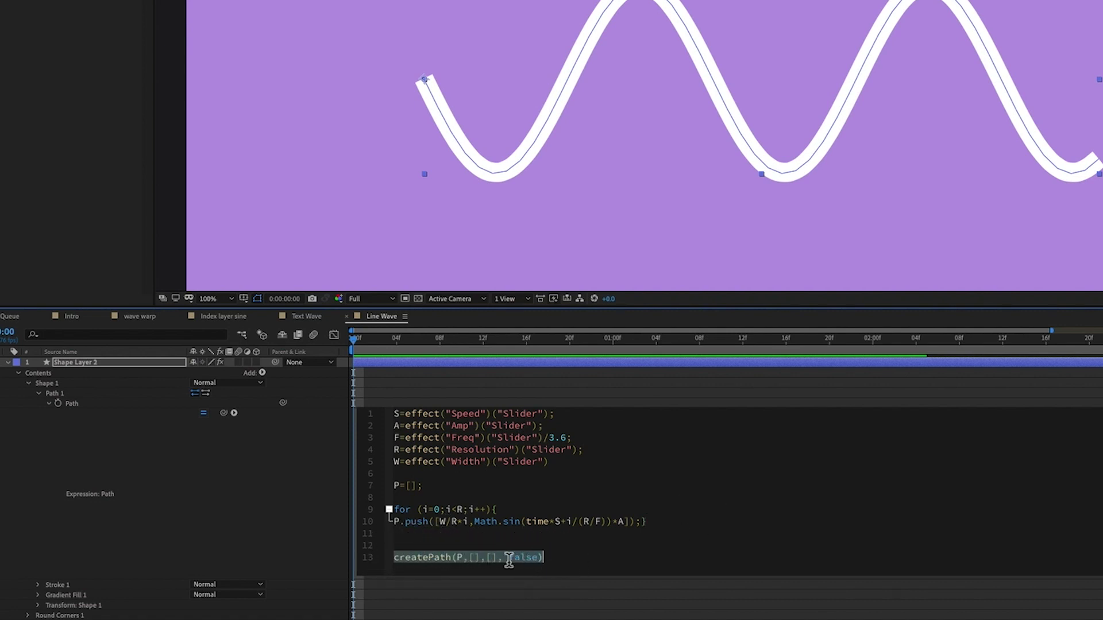
click(466, 566)
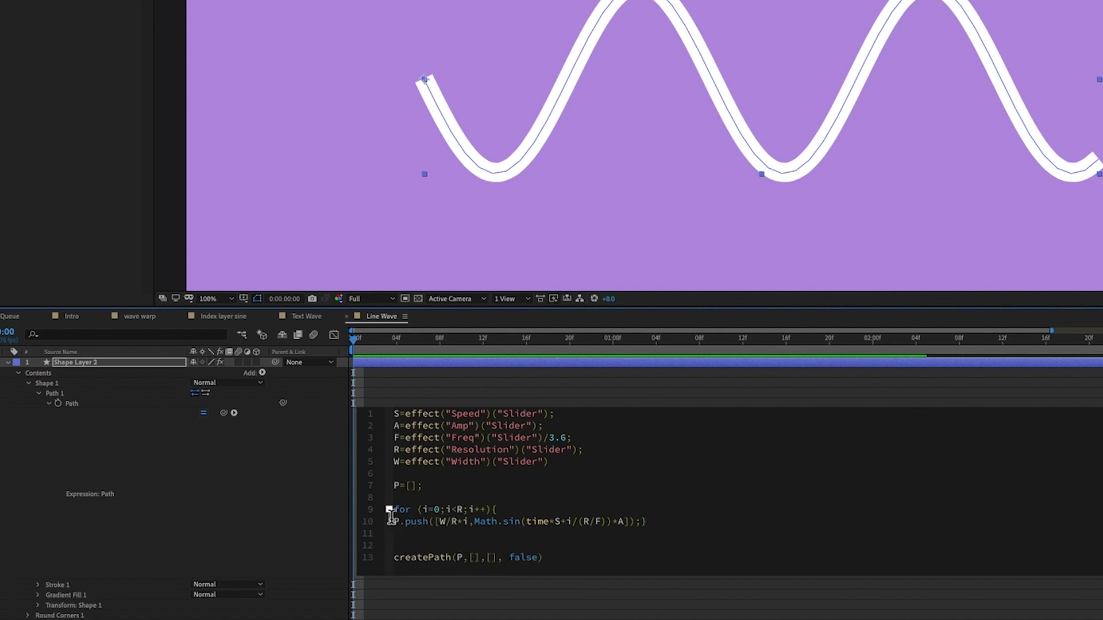
double_click(460, 561)
click(470, 560)
click(494, 561)
Try the createPath closed argument as true, undo the change, and recheck the Path expression
double_click(522, 557)
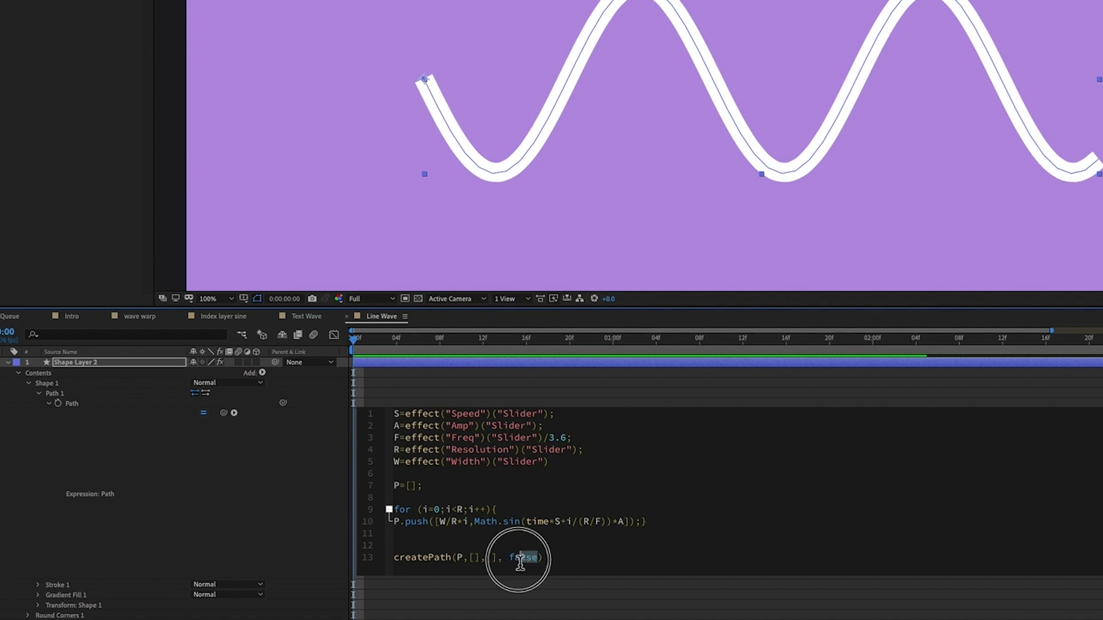
text(true)
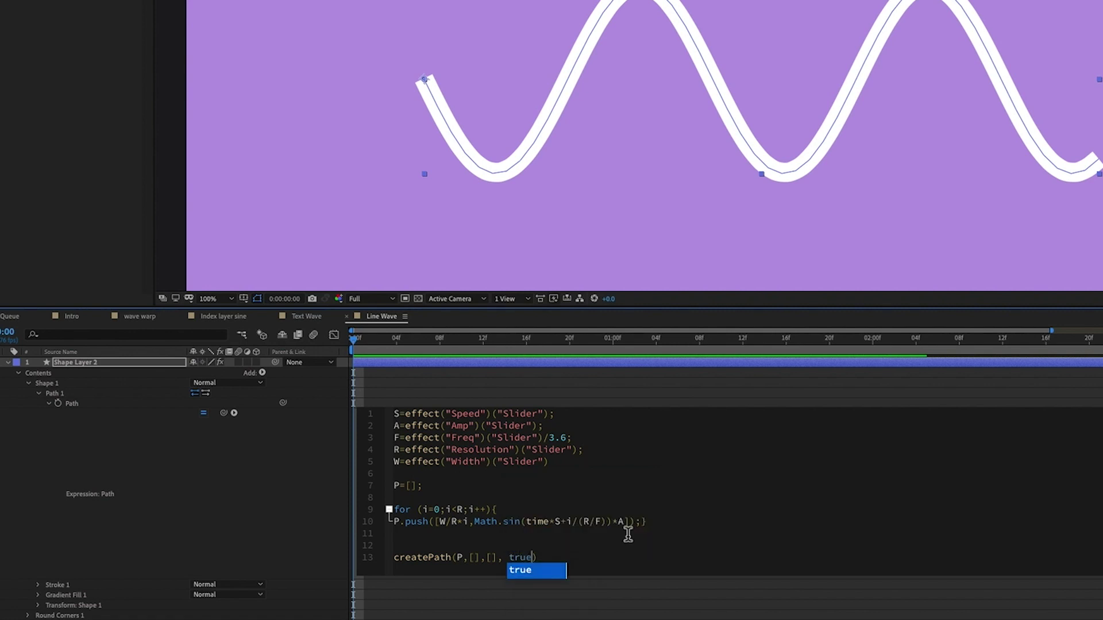
click(632, 402)
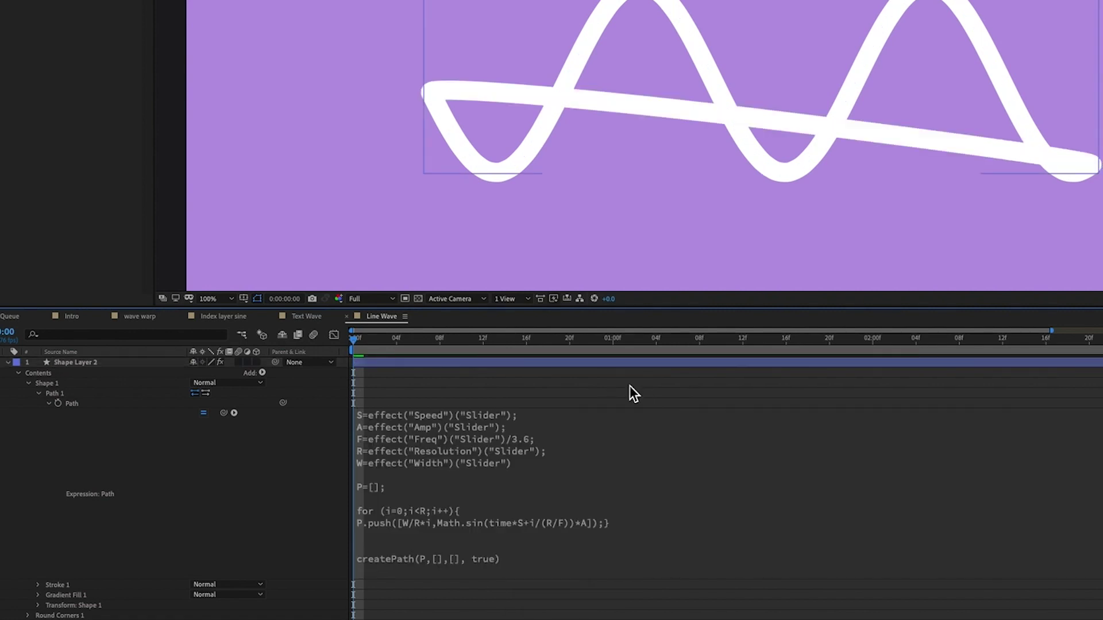
key(ctrl+z)
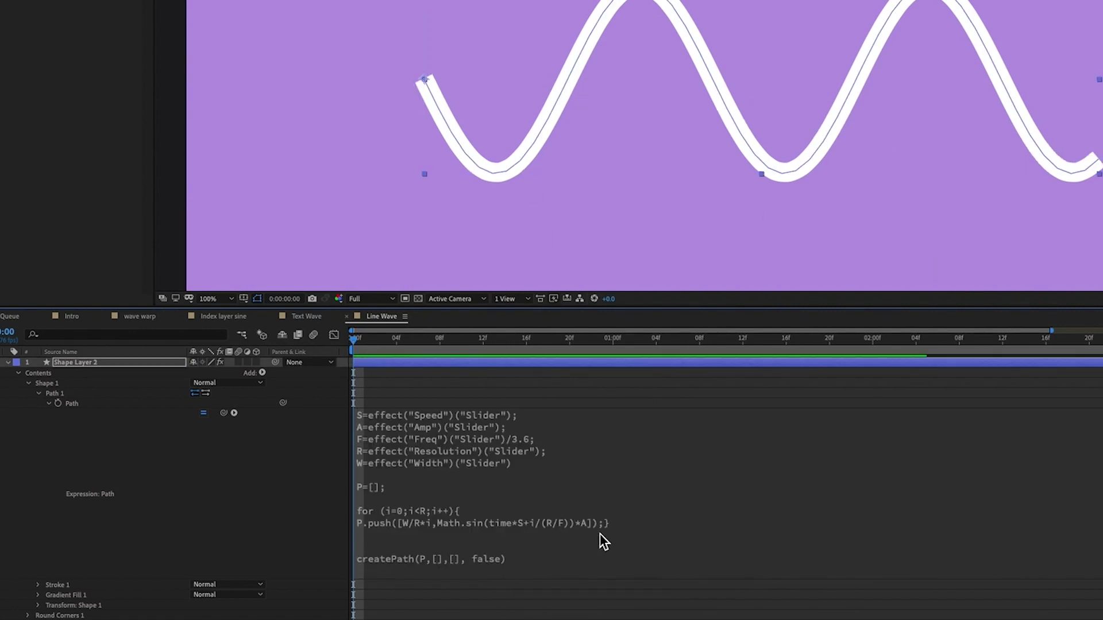
click(589, 558)
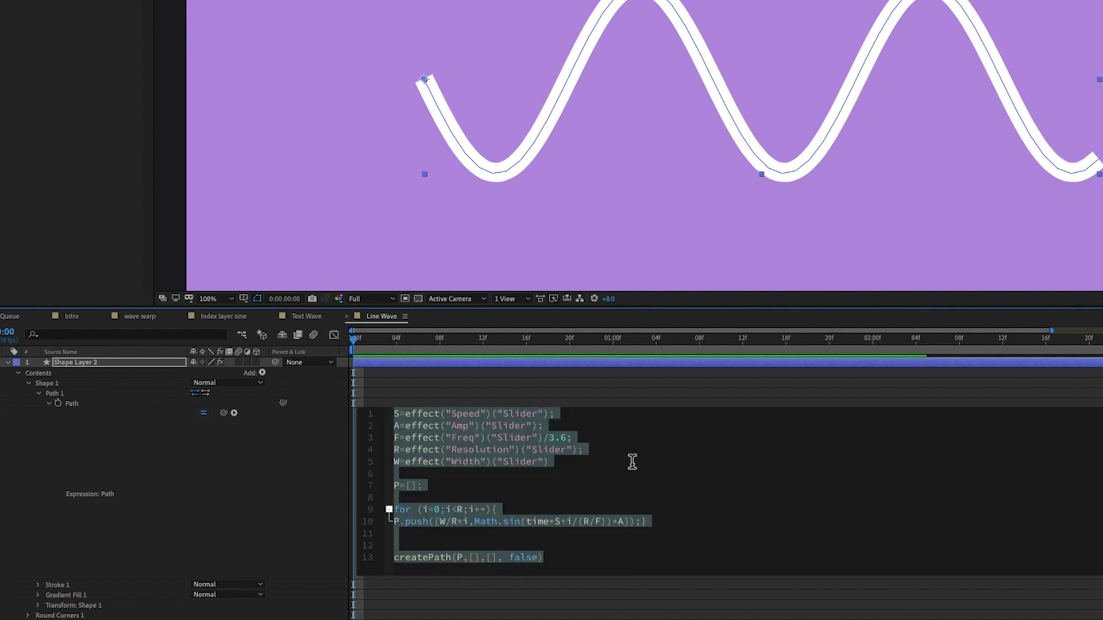
click(657, 400)
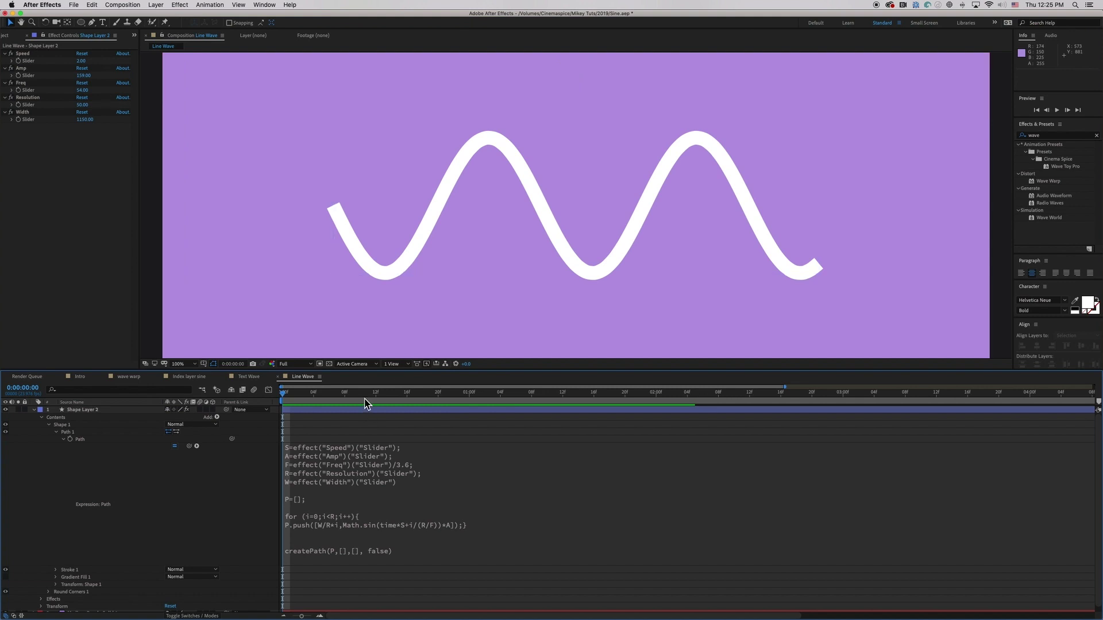
Collapse Shape Layer 2's properties and play back the line wave from the first frame
drag(432, 345, 317, 346)
key(space)
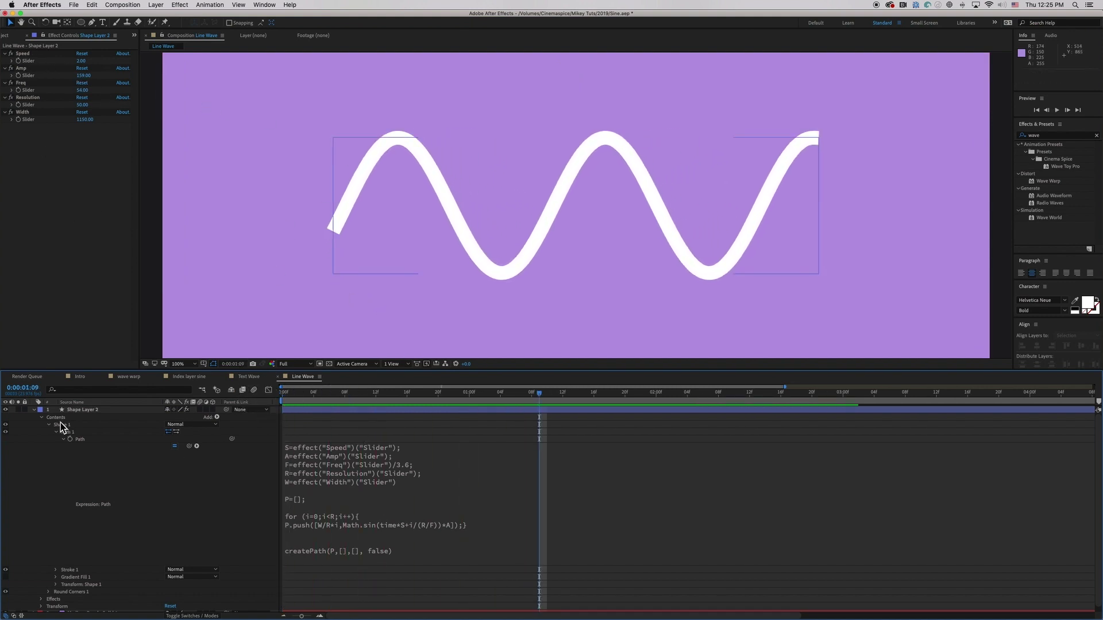
click(32, 411)
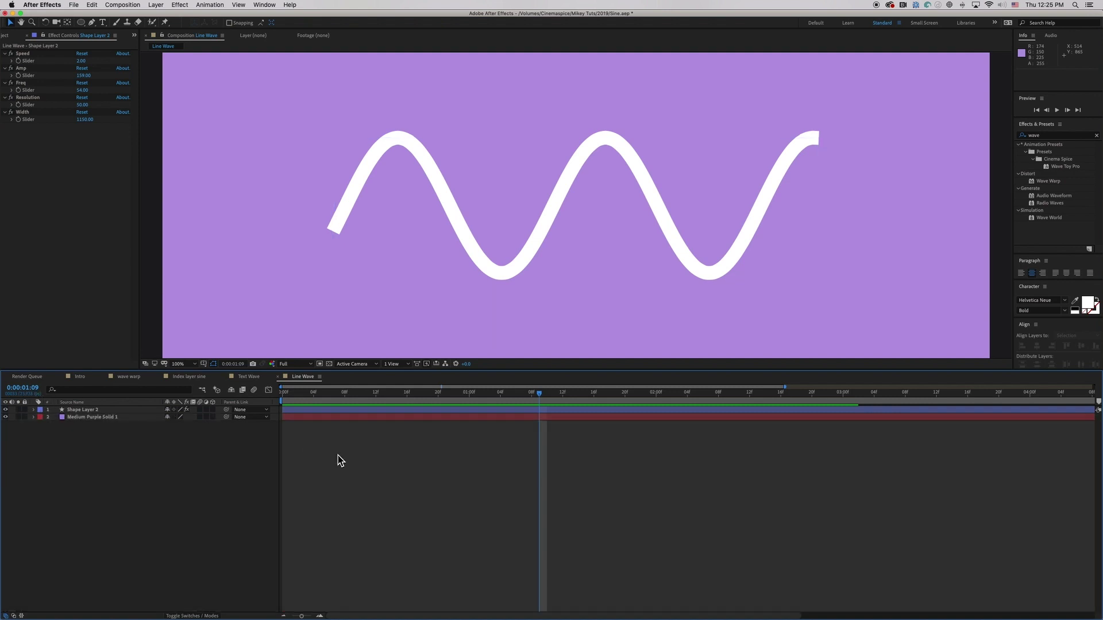
click(298, 395)
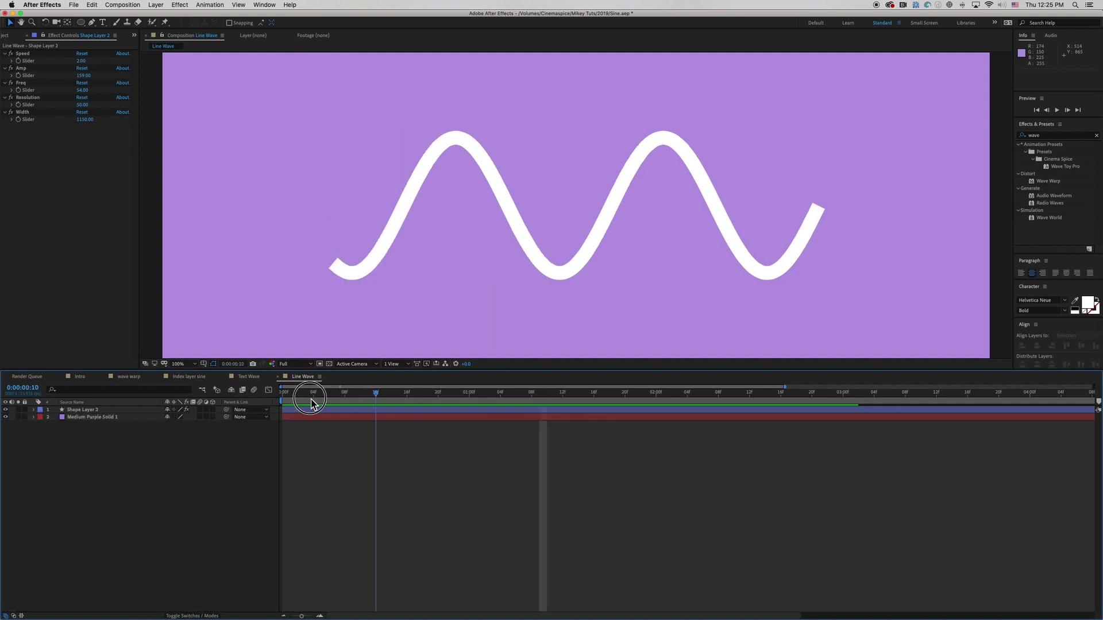
key(space)
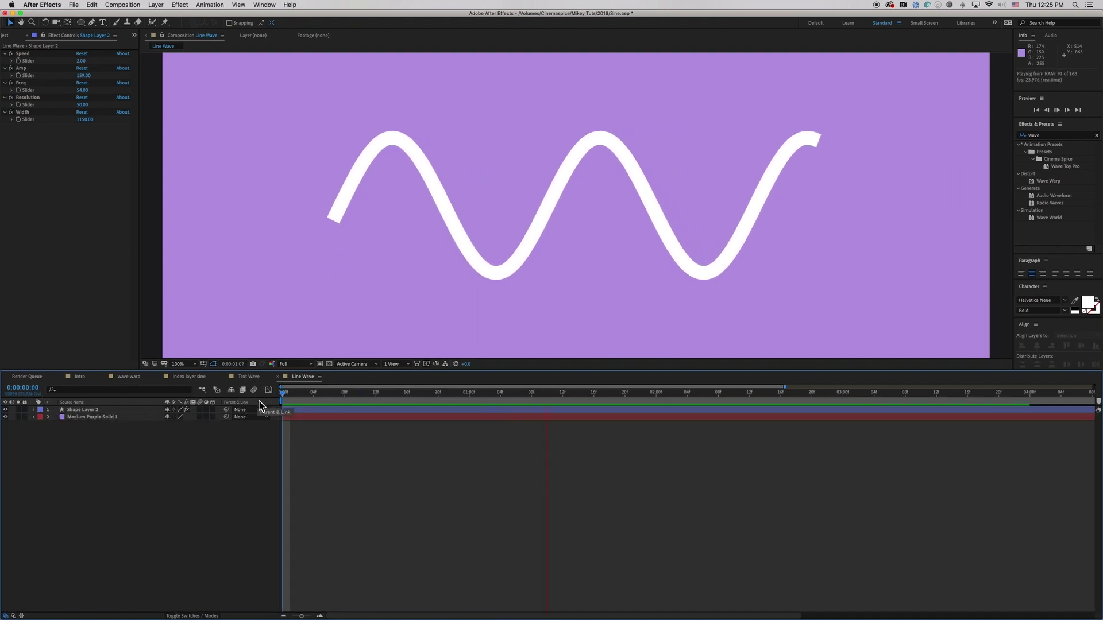
Add a Repeater to Shape Layer 2's contents, preview the repeated waves, and remove the Repeater
click(34, 410)
click(49, 426)
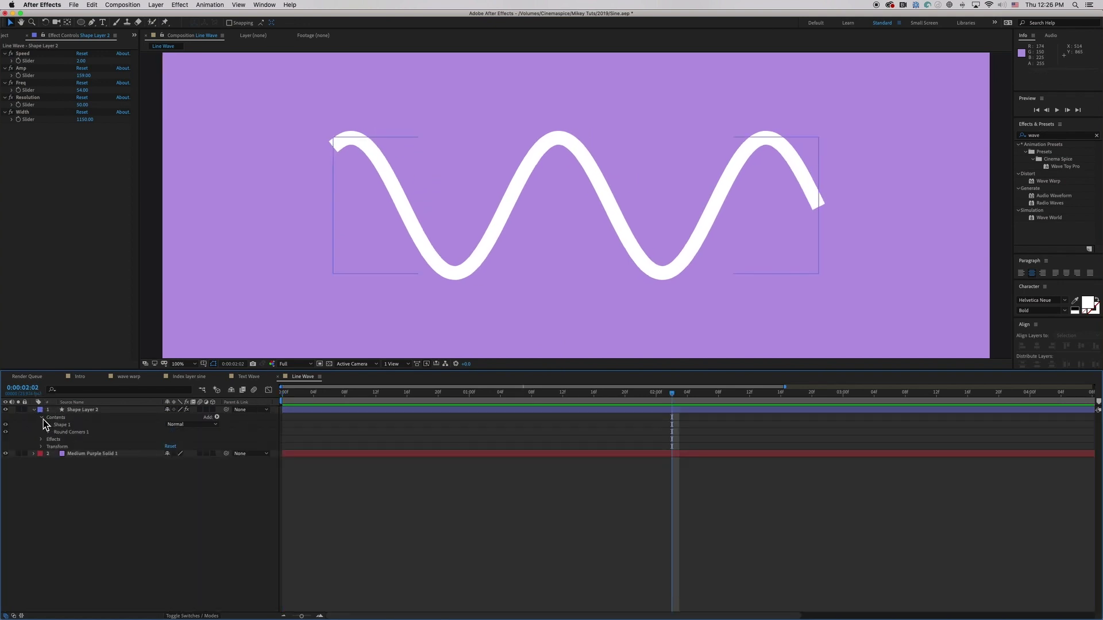
click(42, 417)
click(217, 418)
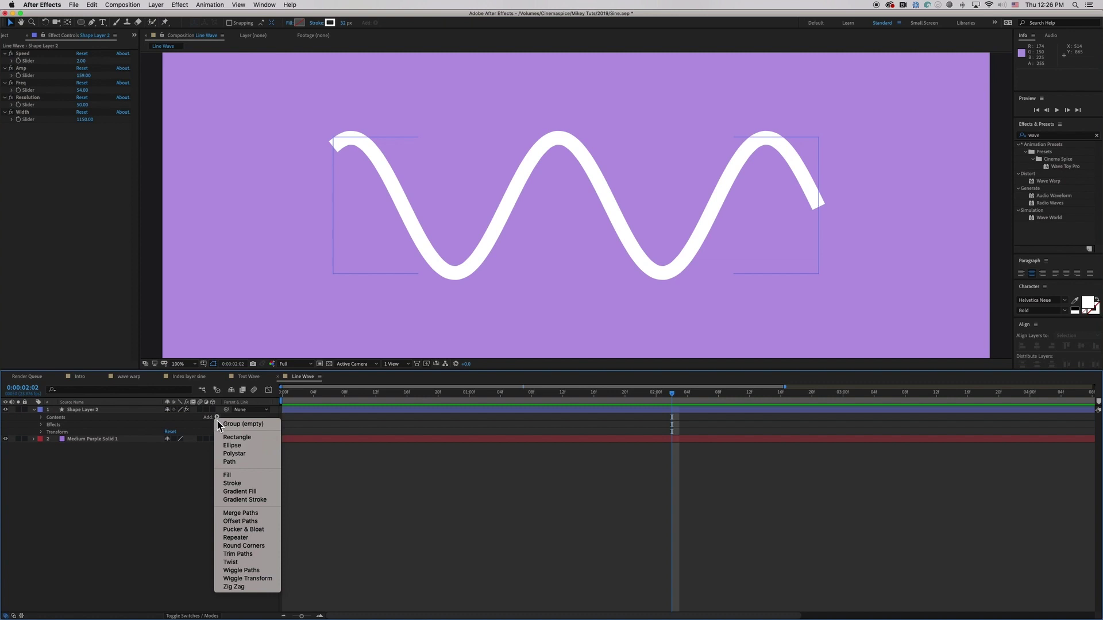
click(270, 538)
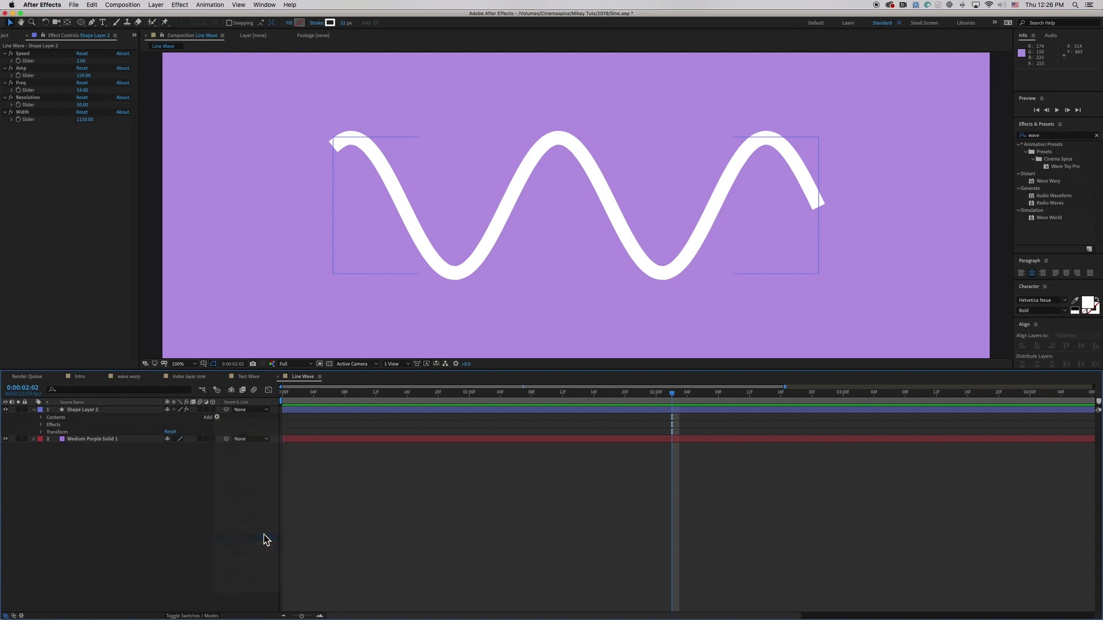
key(space)
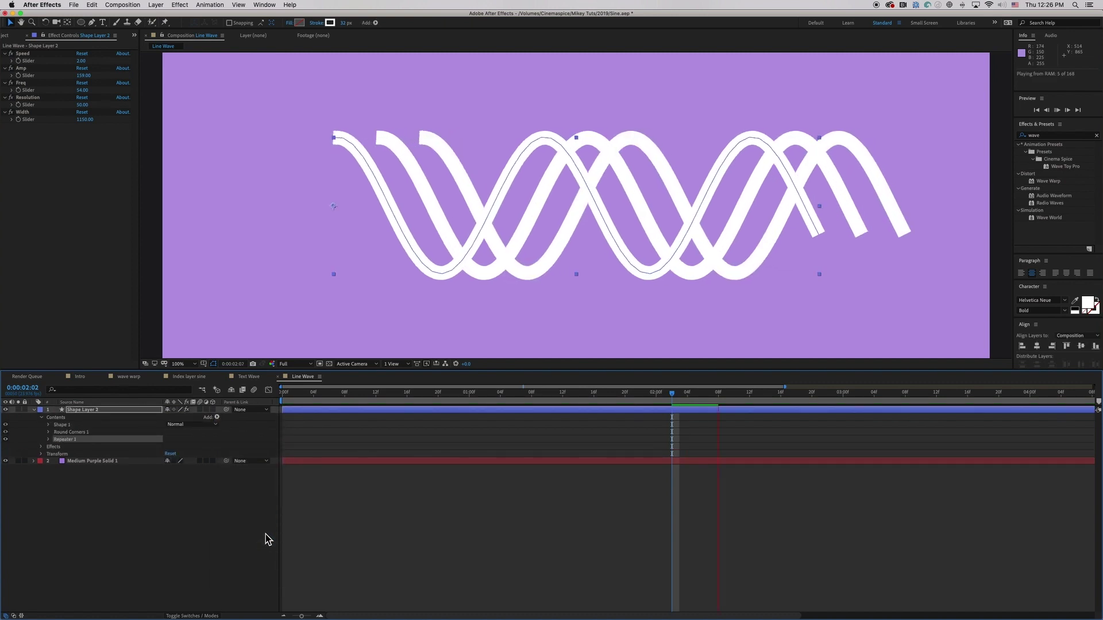
key(space)
key(Delete)
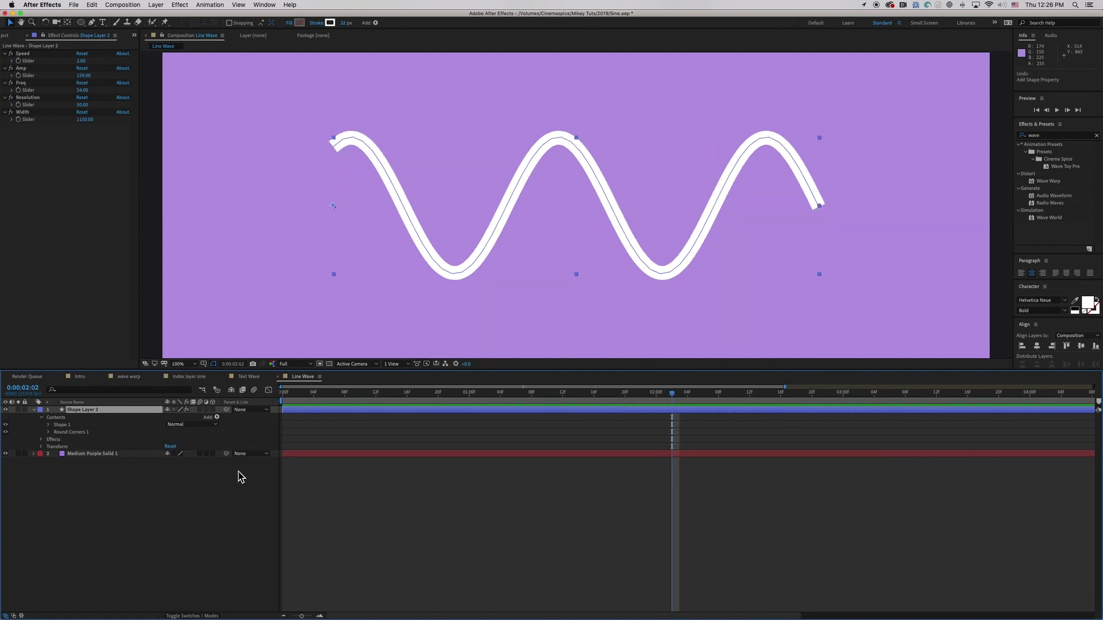
Add Offset Paths to Shape Layer 2 with an amount of 120, preview the outline, and undo the additions
click(218, 417)
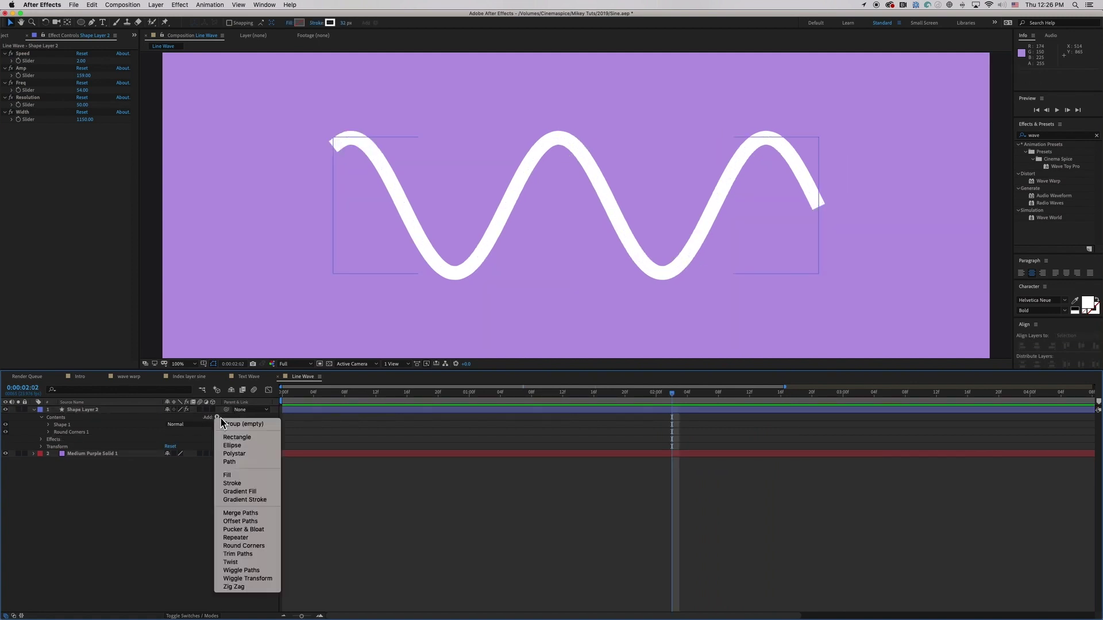
click(252, 521)
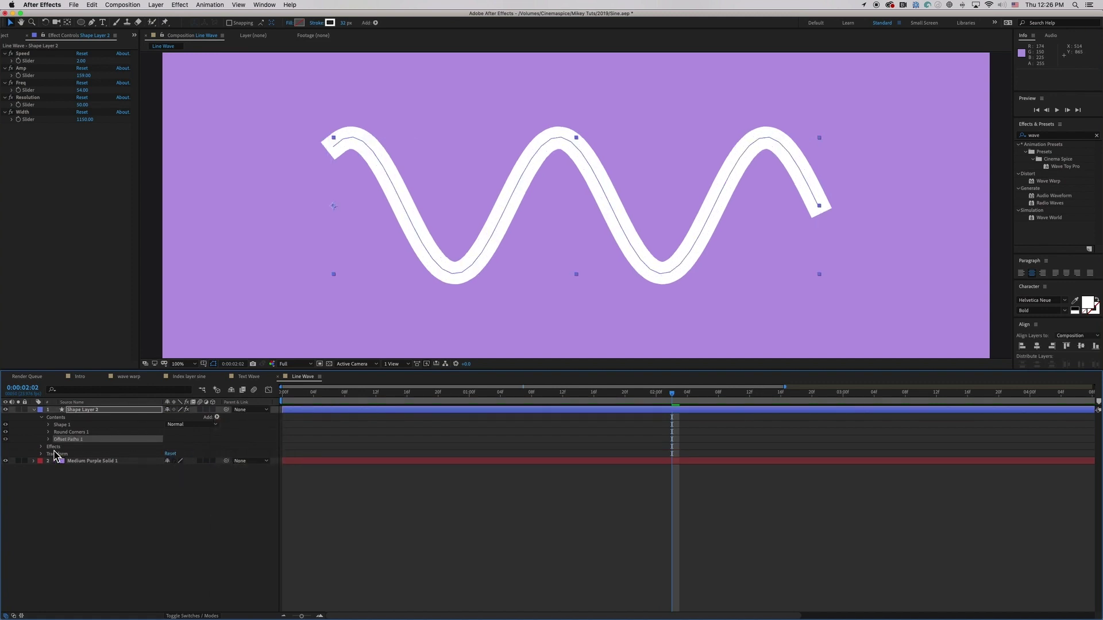
click(48, 439)
drag(170, 446, 223, 451)
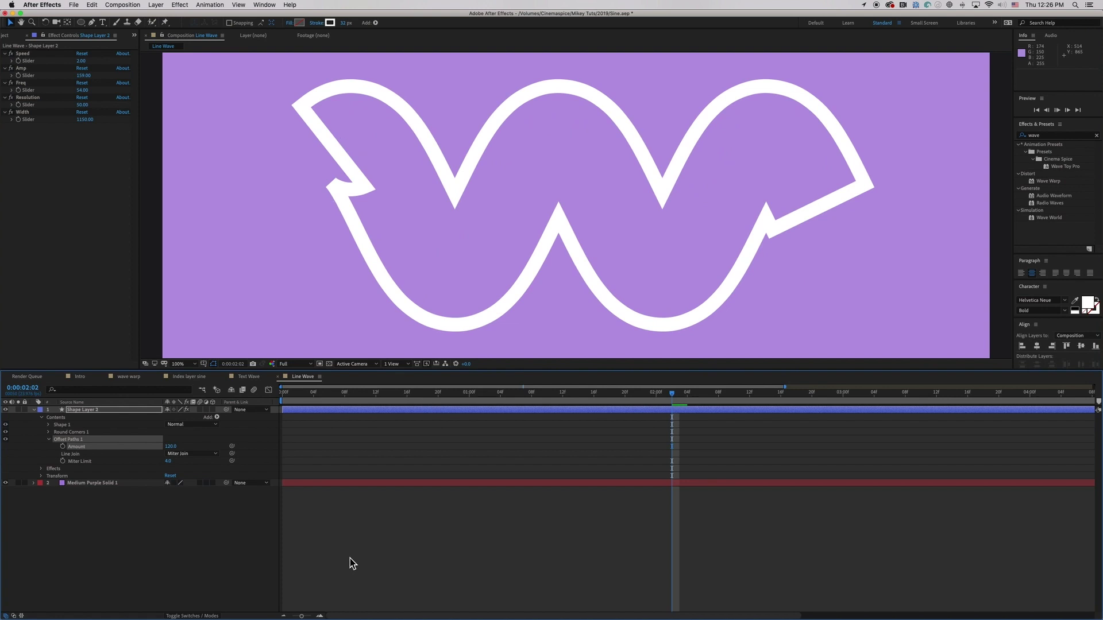
key(space)
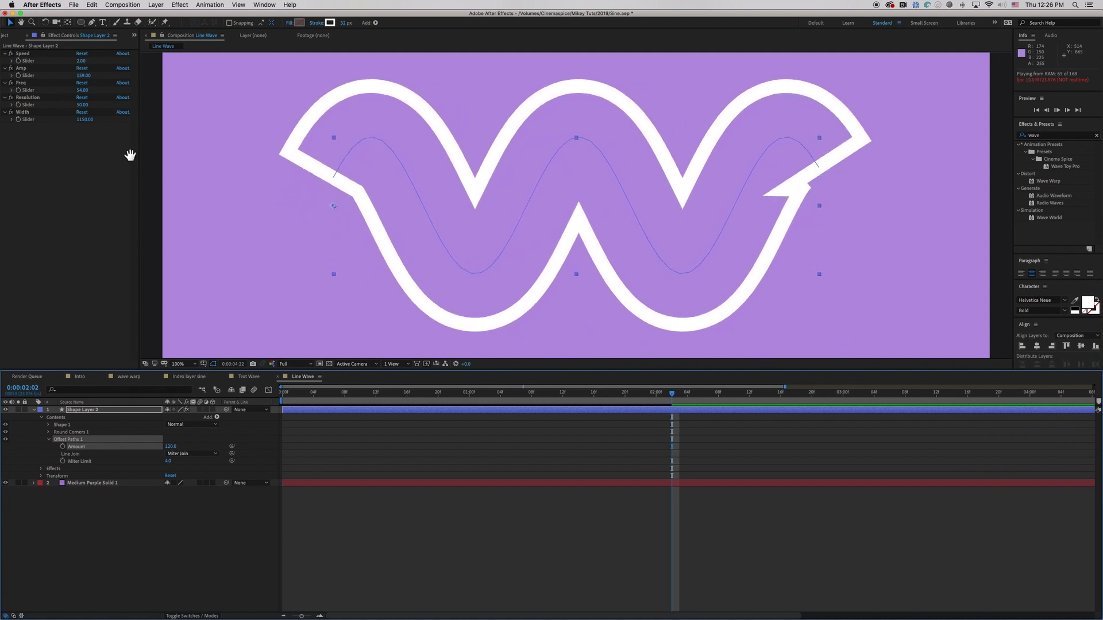
key(space)
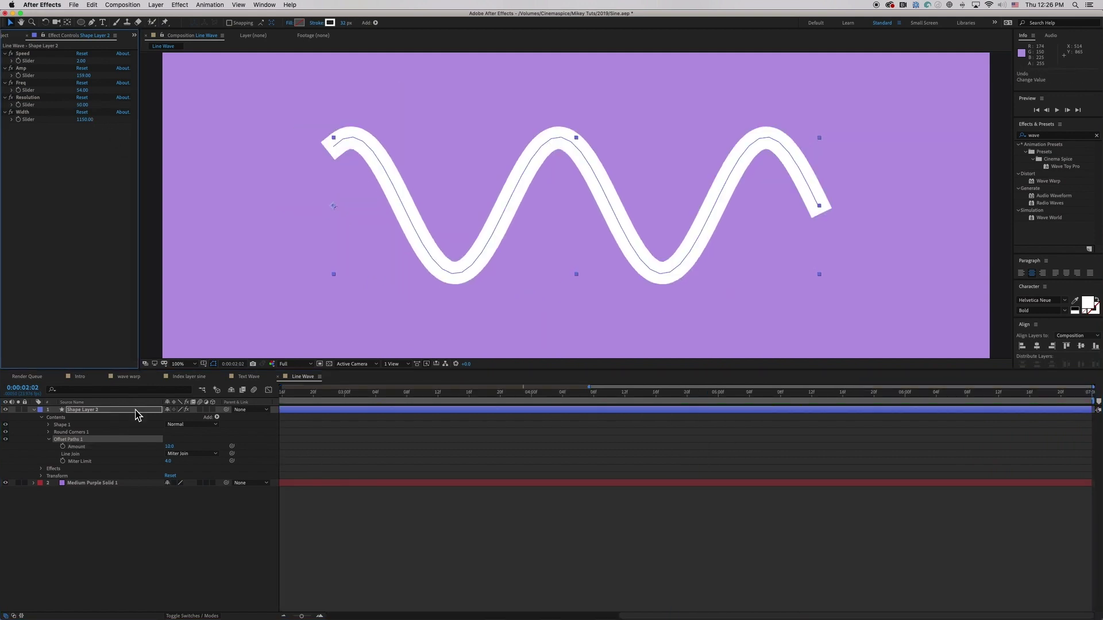
key(super+z)
click(417, 555)
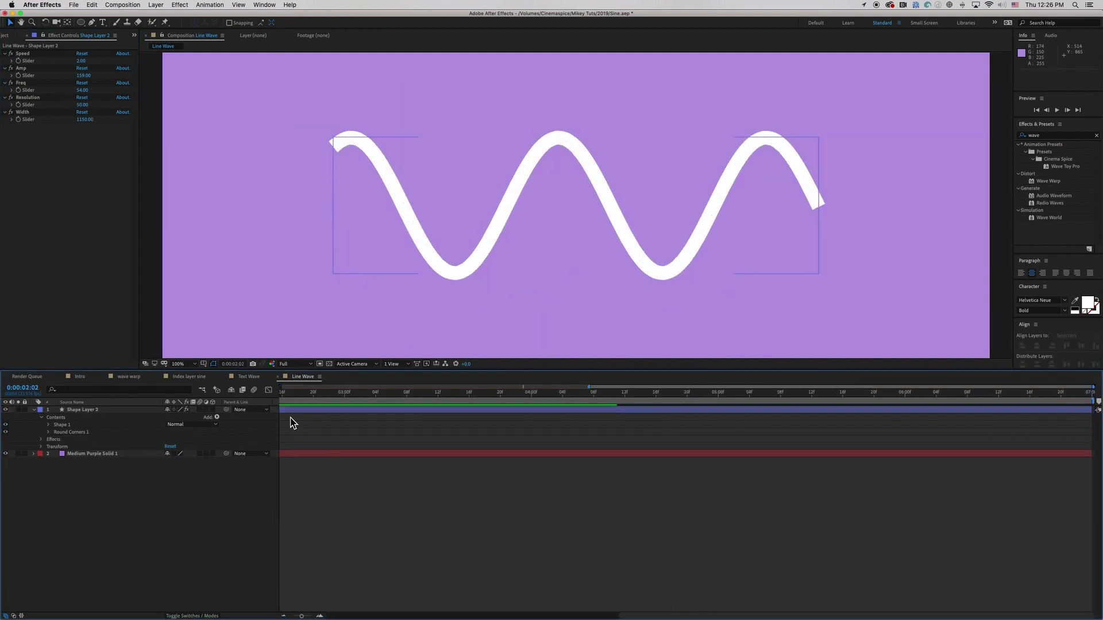
Open the Intro composition and view its sine wave animations in a maximized viewer
click(80, 376)
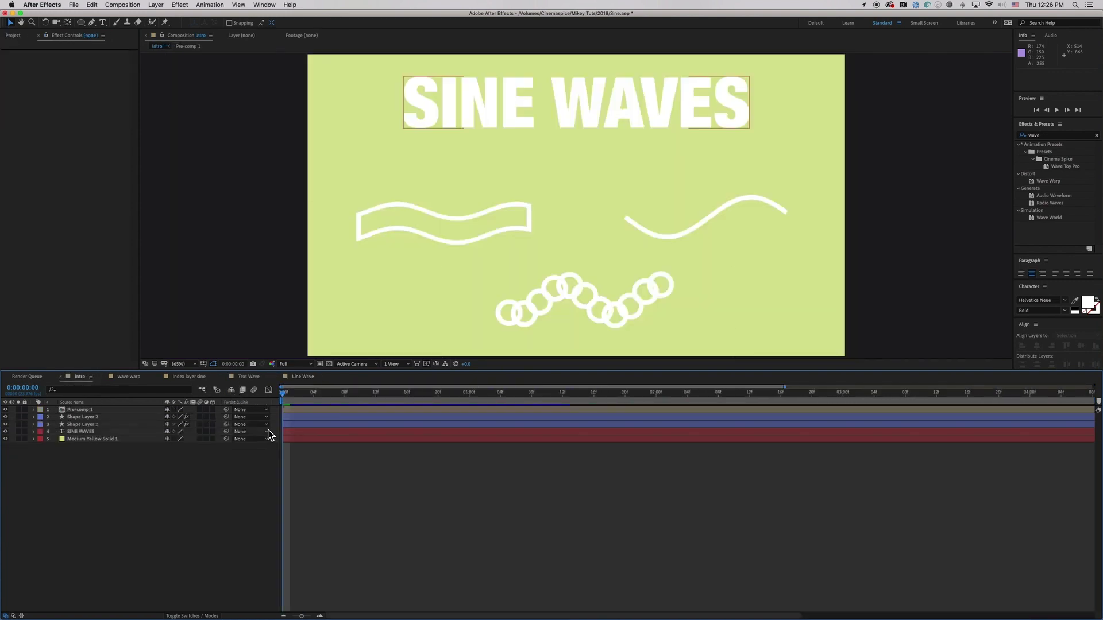
key(grave)
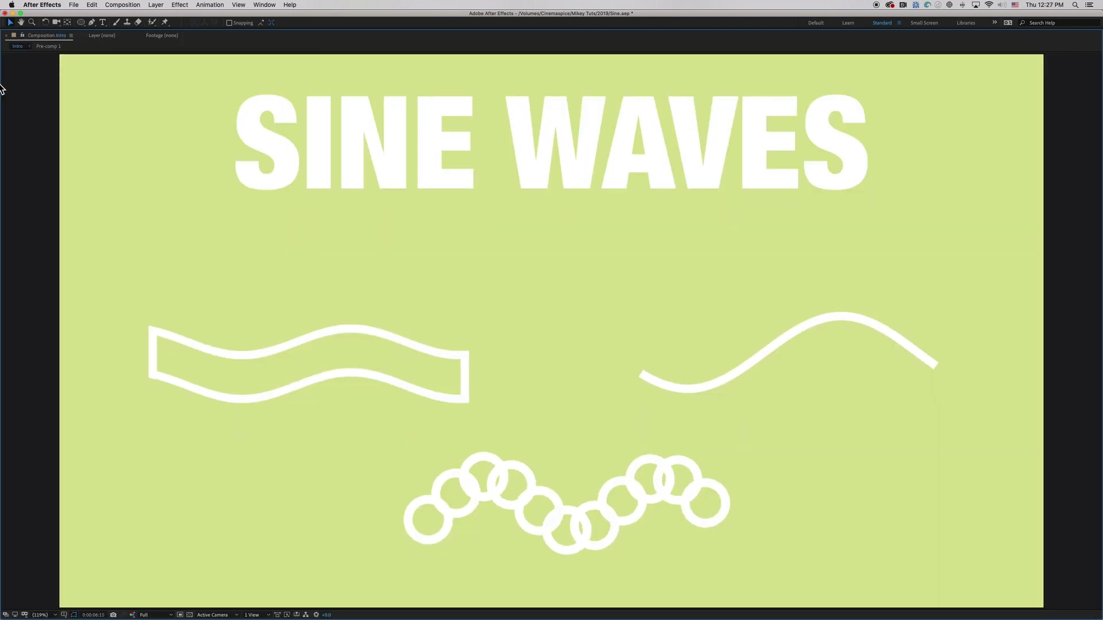